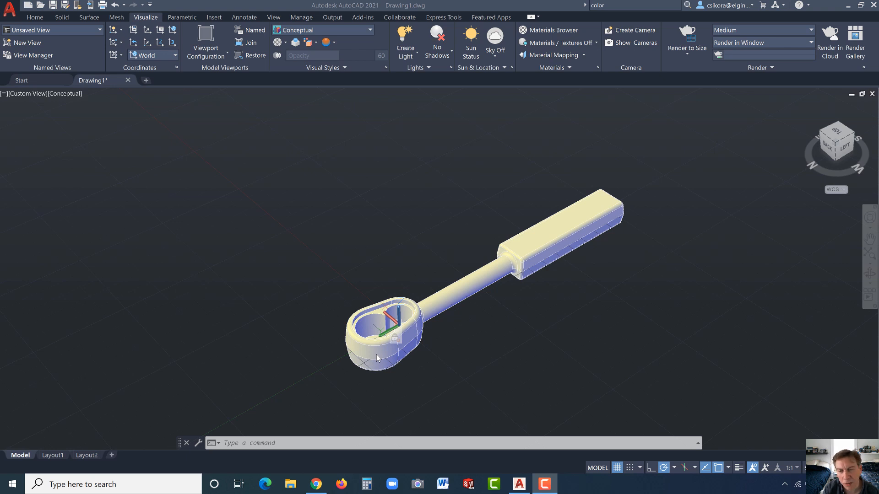
Switch to Chrome and review the pocket sketch and extrude cut instructions on page 30 of IMT 110 Inventor Basics 2021.pdf
{"action": "key", "text": "ctrl+z"}
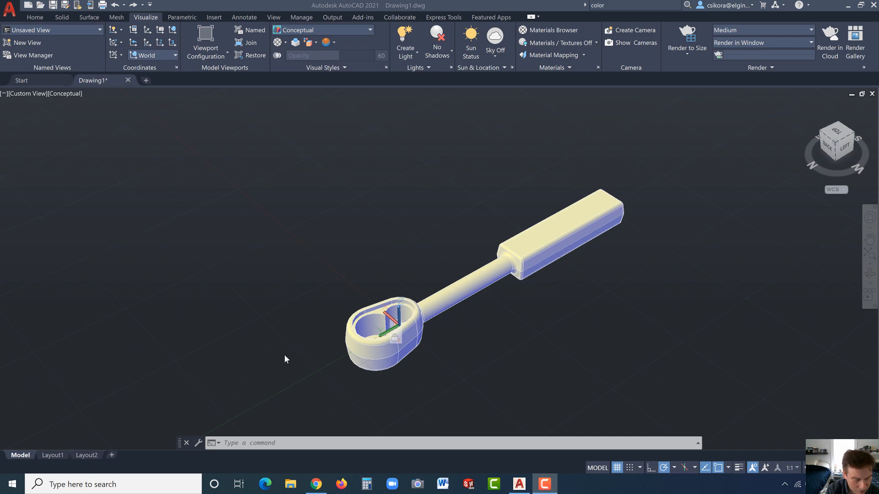
{"action": "left_click", "coordinate": [317, 484]}
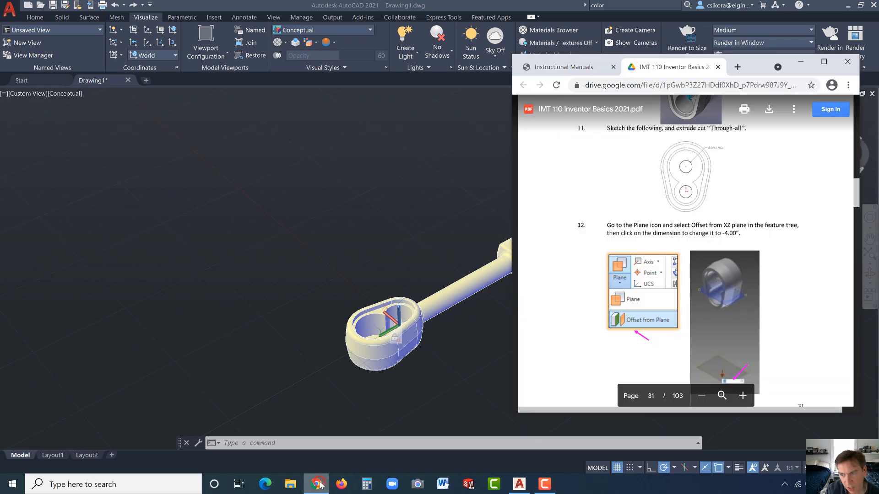
{"action": "left_click", "coordinate": [571, 68]}
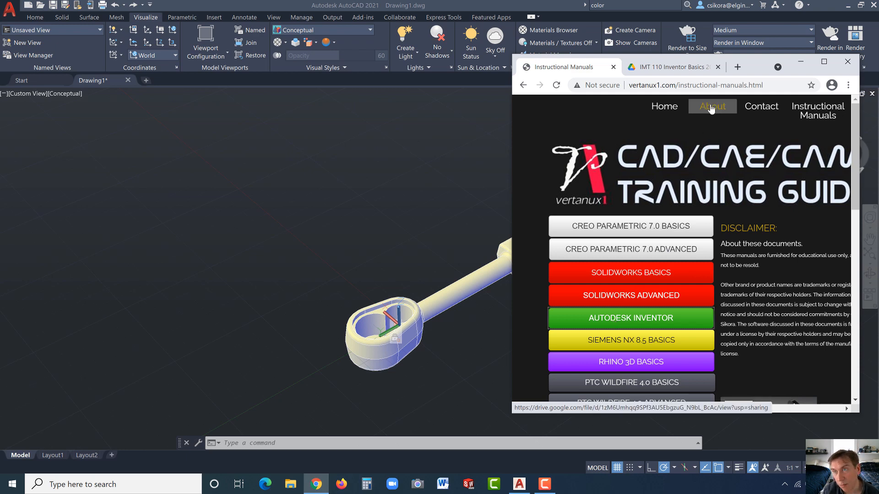
{"action": "left_click", "coordinate": [671, 68]}
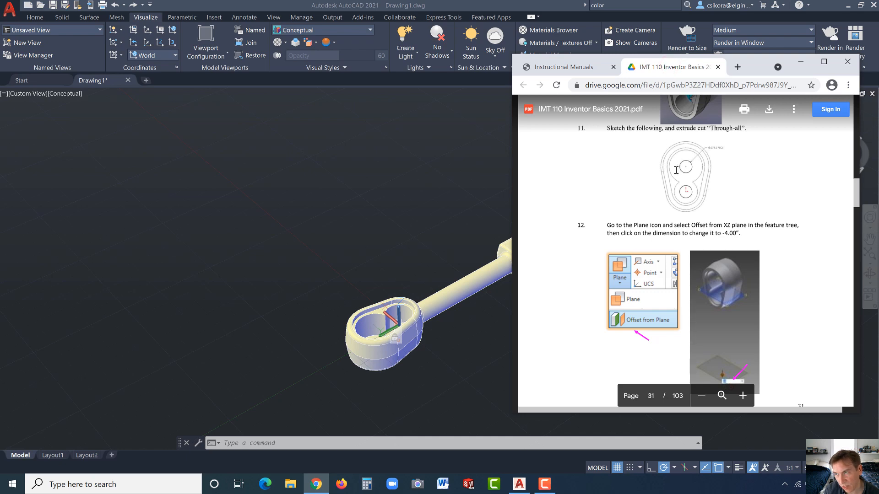
{"action": "scroll", "coordinate": [676, 170], "scroll_direction": "up", "scroll_amount": 10}
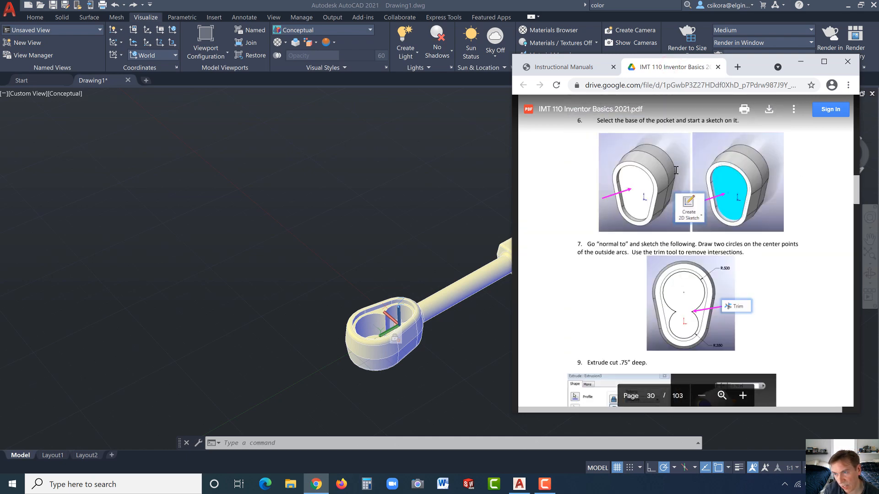
{"action": "scroll", "coordinate": [676, 170], "scroll_direction": "down", "scroll_amount": 3}
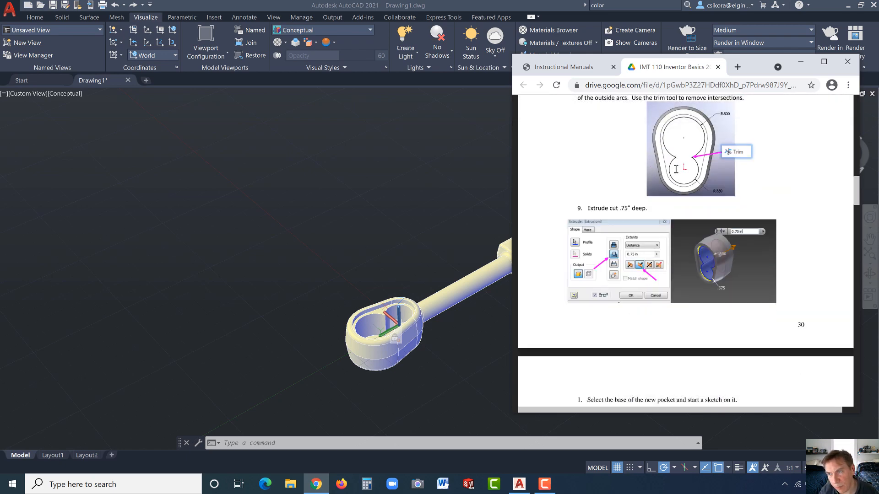
{"action": "scroll", "coordinate": [676, 169], "scroll_direction": "up", "scroll_amount": 3}
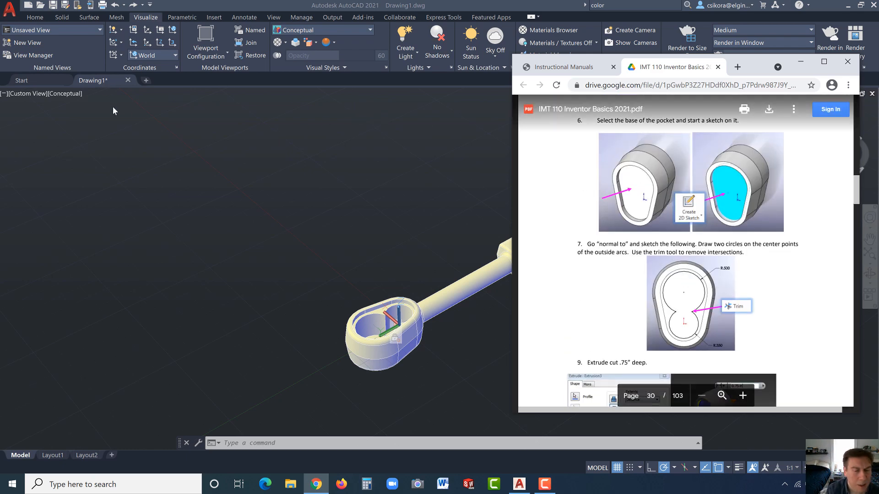
Return to AutoCAD and create a new drawing from the acad3D template
{"action": "left_click", "coordinate": [29, 6]}
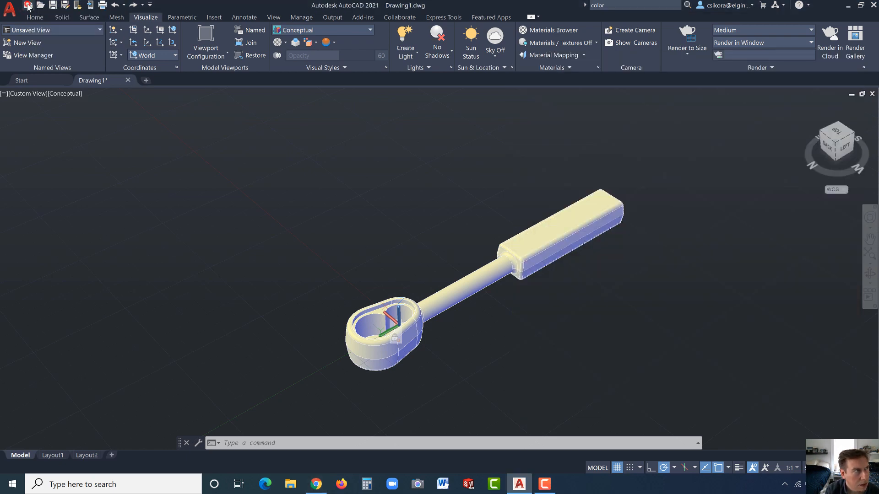
{"action": "left_click", "coordinate": [29, 6]}
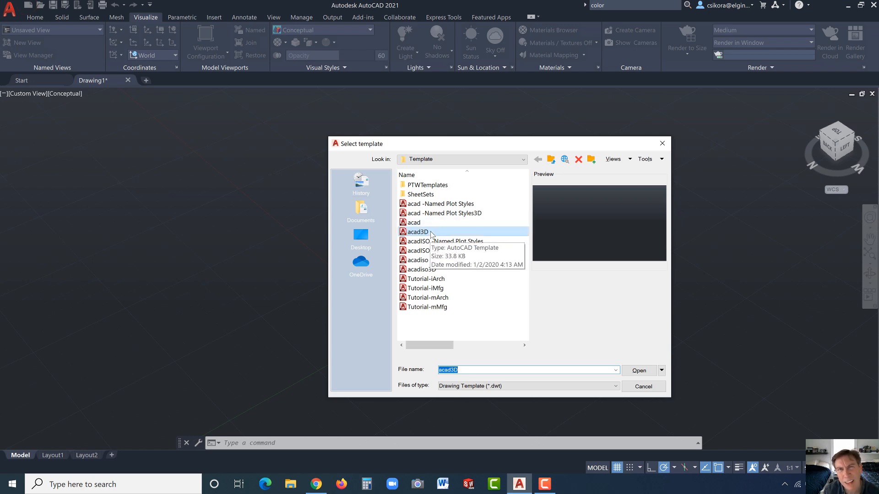
{"action": "double_click", "coordinate": [431, 232]}
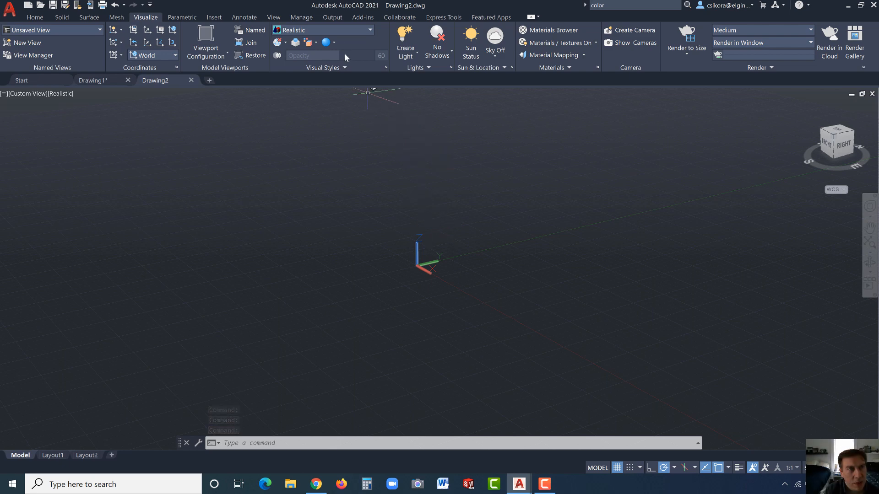
Set the visual style to 2D Wireframe and orient the view to Top with north pointing up
{"action": "left_click", "coordinate": [370, 31]}
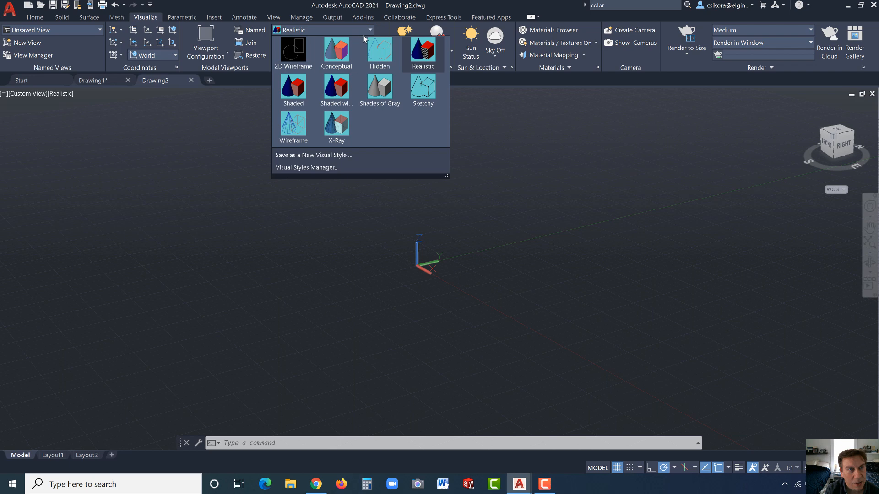
{"action": "left_click", "coordinate": [293, 50]}
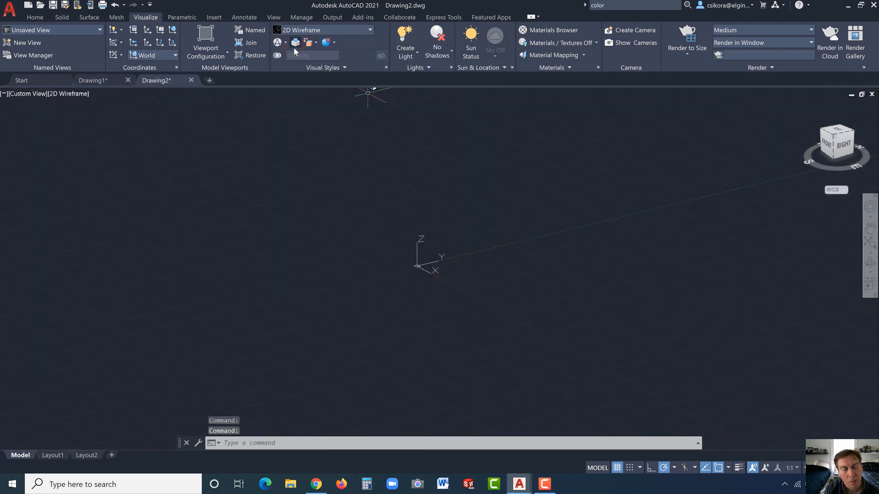
{"action": "left_click", "coordinate": [838, 132]}
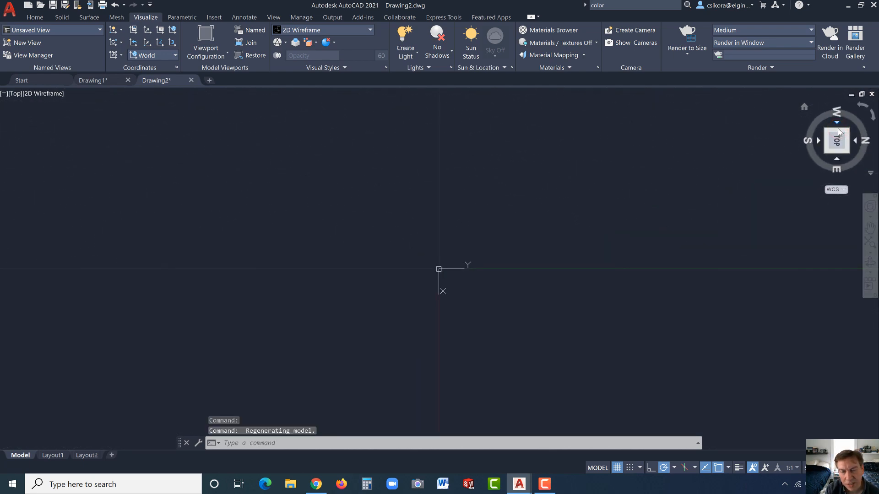
{"action": "left_click", "coordinate": [862, 105]}
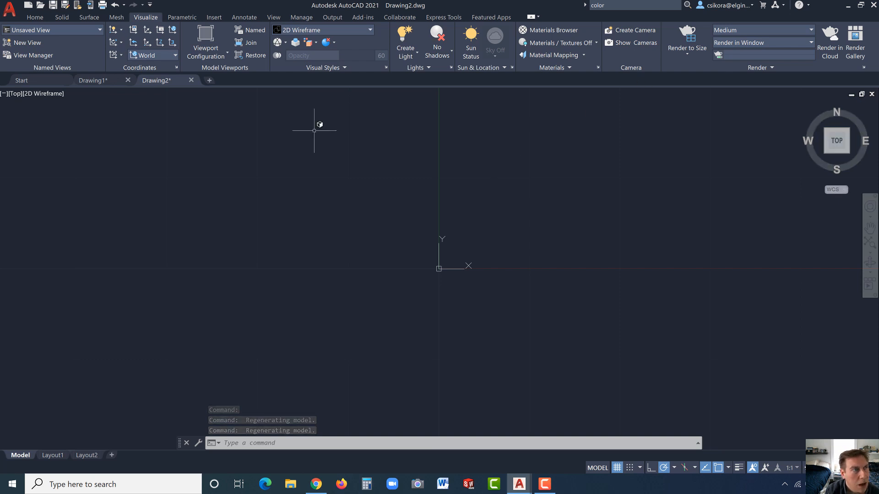
Turn on grid snap and draw a vertical line 0.75 long upward from the origin
{"action": "left_click", "coordinate": [35, 17]}
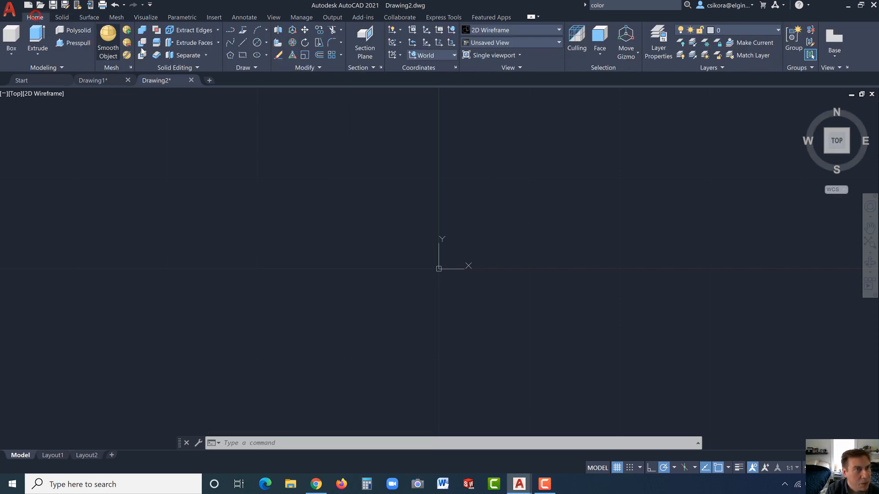
{"action": "left_click", "coordinate": [243, 42]}
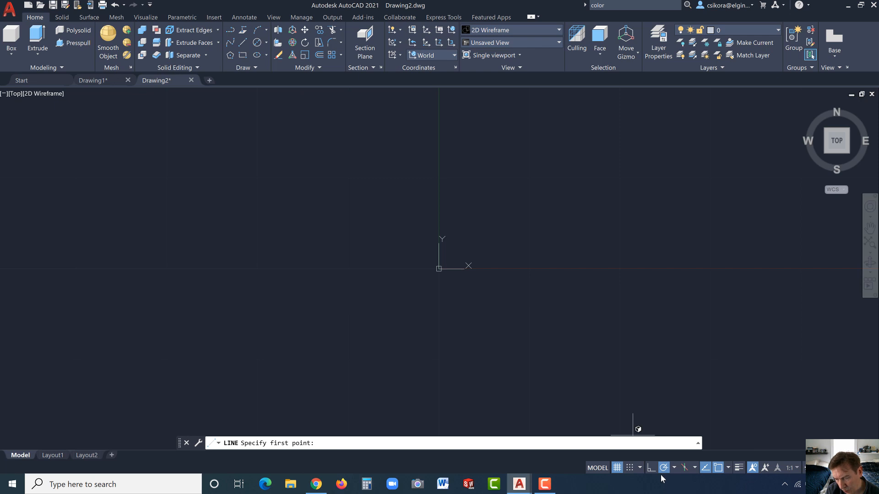
{"action": "left_click", "coordinate": [628, 467]}
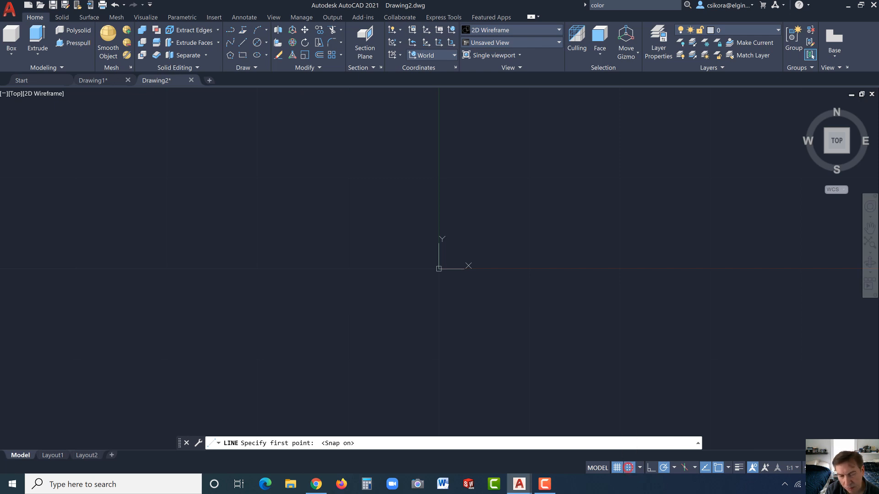
{"action": "left_click", "coordinate": [439, 269]}
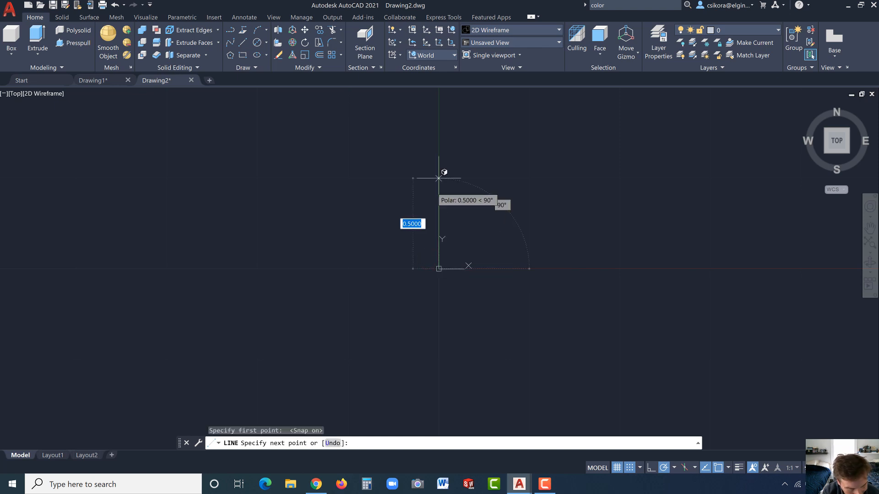
{"action": "type", "text": ".75"}
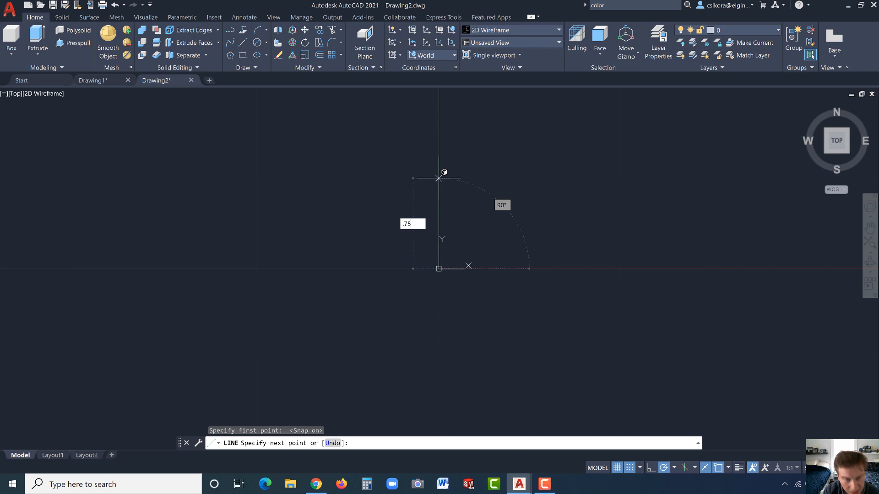
{"action": "key", "text": "Return"}
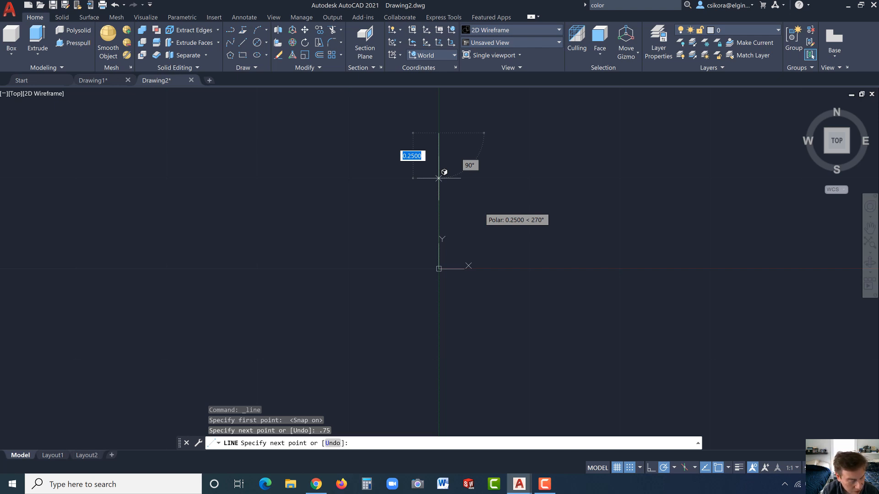
{"action": "key", "text": "Escape"}
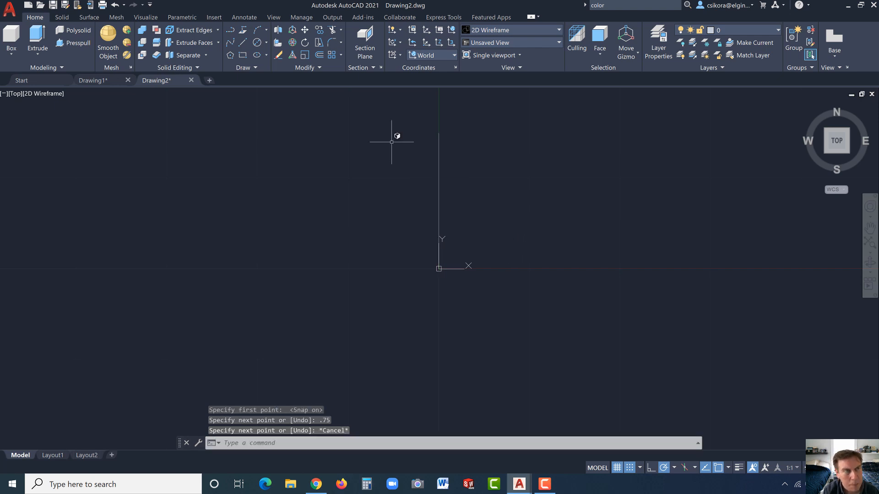
Draw a circle of radius 0.6 centred on the line's lower endpoint at the origin, with grid snap turned off
{"action": "left_click", "coordinate": [266, 43]}
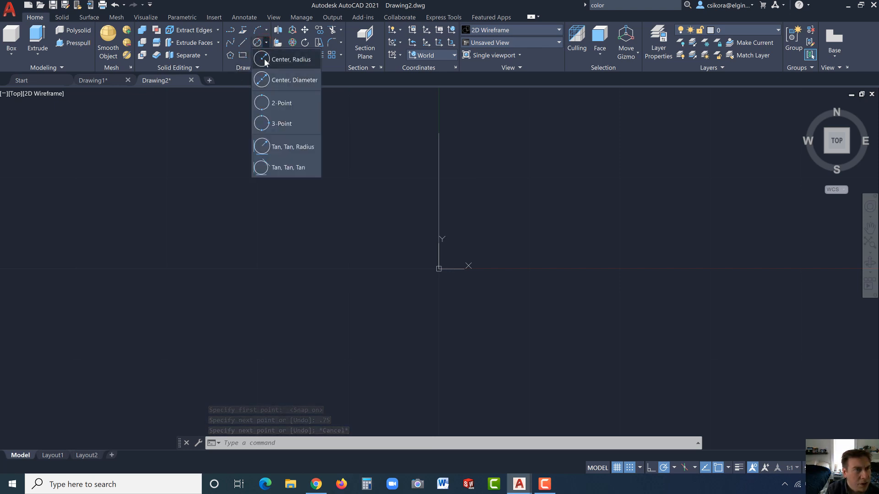
{"action": "left_click", "coordinate": [265, 60]}
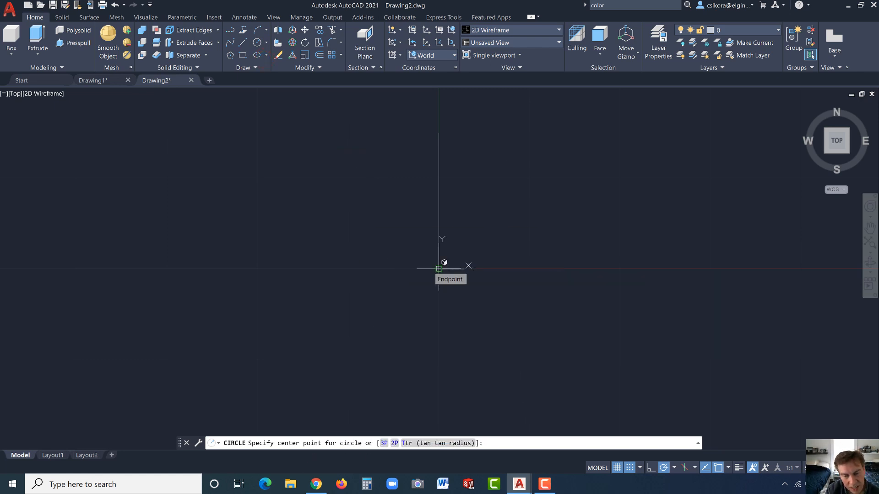
{"action": "left_click", "coordinate": [438, 269]}
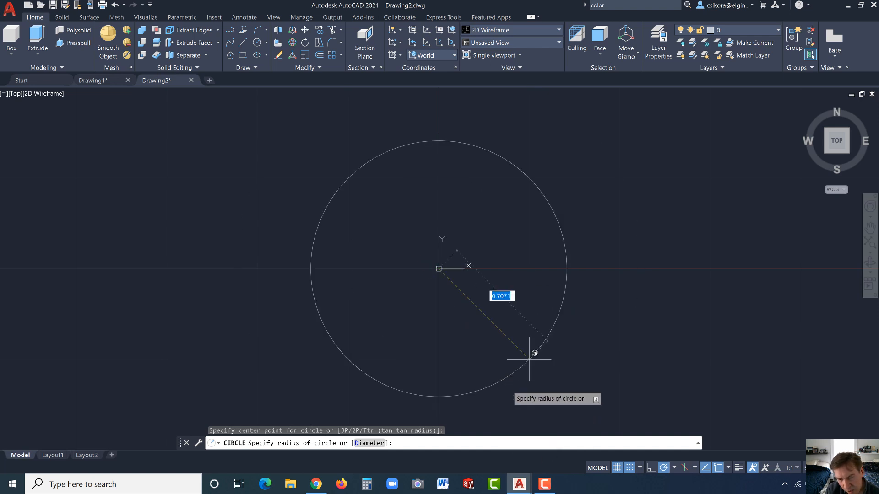
{"action": "left_click", "coordinate": [630, 469]}
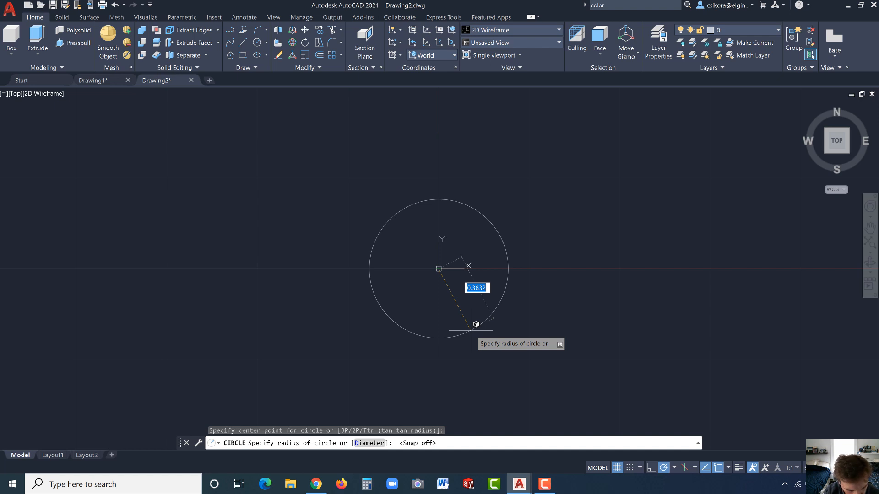
{"action": "type", "text": "."}
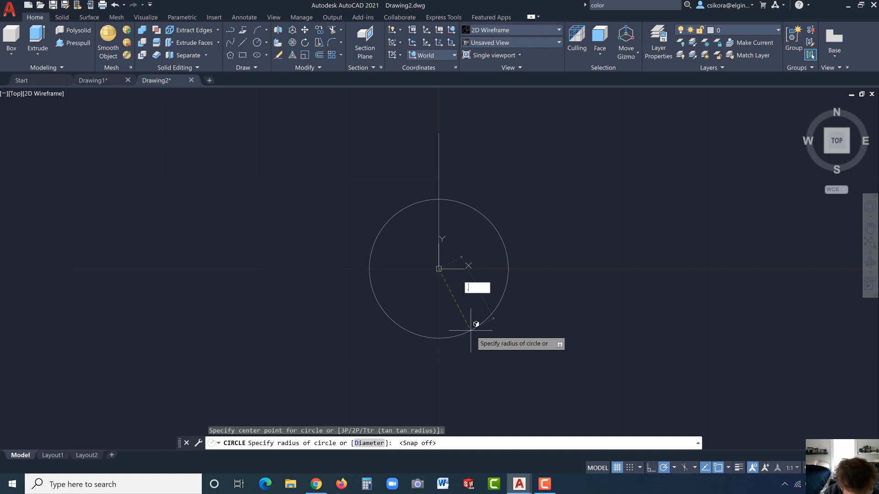
{"action": "type", "text": "6"}
{"action": "key", "text": "Return"}
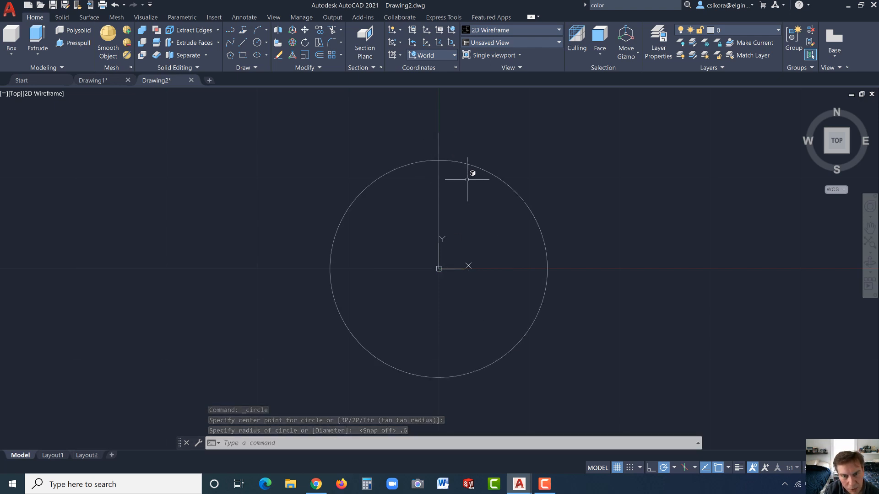
Draw a circle of radius 0.75 centred on the upper endpoint of the vertical line
{"action": "scroll", "coordinate": [479, 225], "scroll_direction": "down", "scroll_amount": 2}
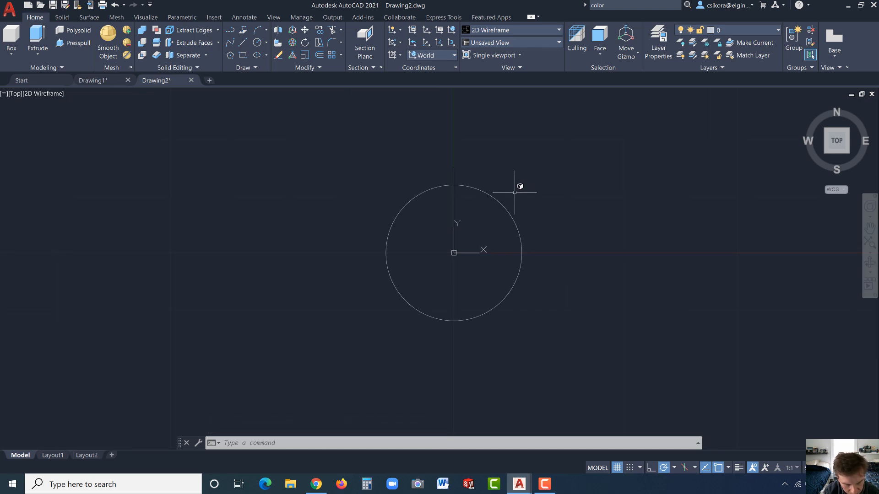
{"action": "type", "text": "c"}
{"action": "key", "text": "Return"}
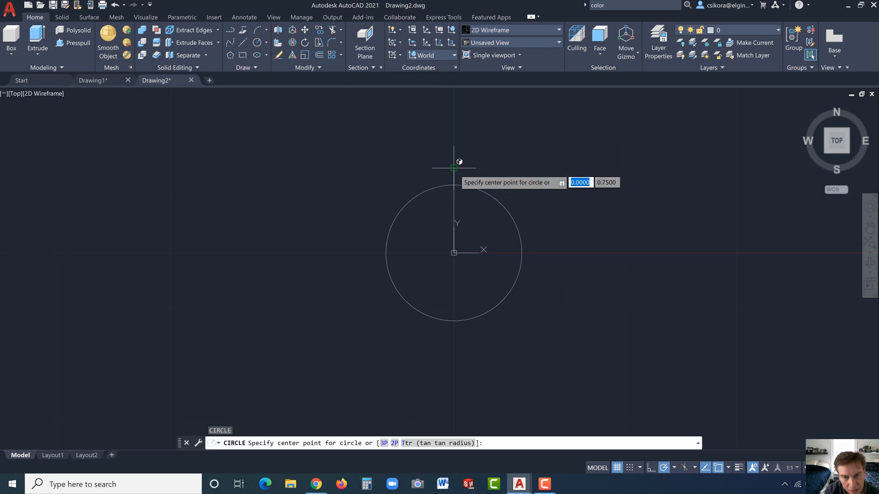
{"action": "left_click", "coordinate": [455, 168]}
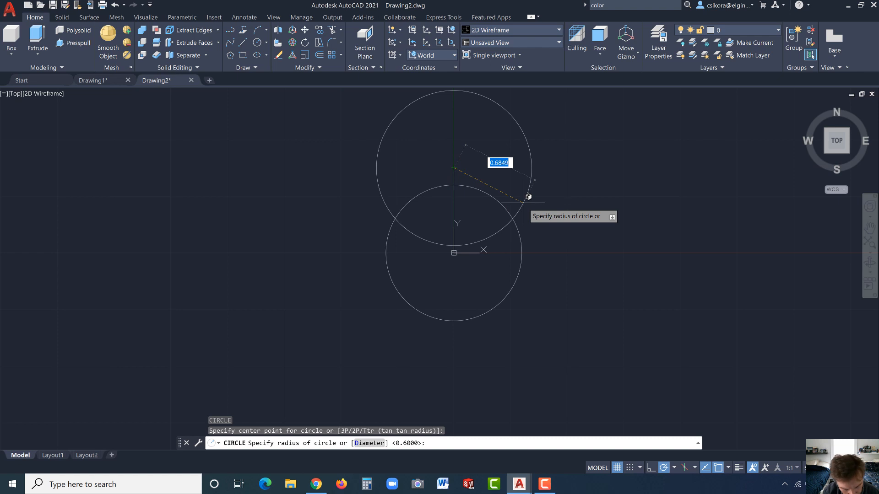
{"action": "type", "text": ".7"}
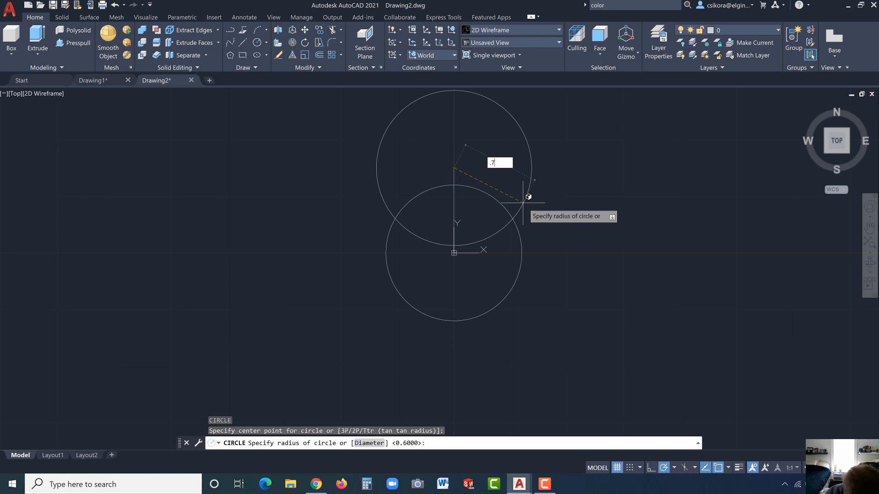
{"action": "type", "text": "5"}
{"action": "key", "text": "Return"}
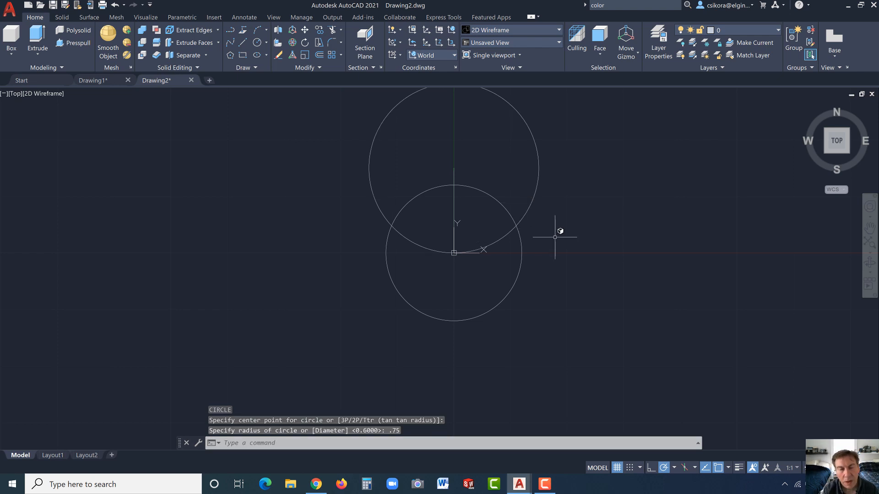
Auto-constrain both circles and the vertical line, and show all the geometric constraints
{"action": "scroll", "coordinate": [554, 237], "scroll_direction": "down", "scroll_amount": 2}
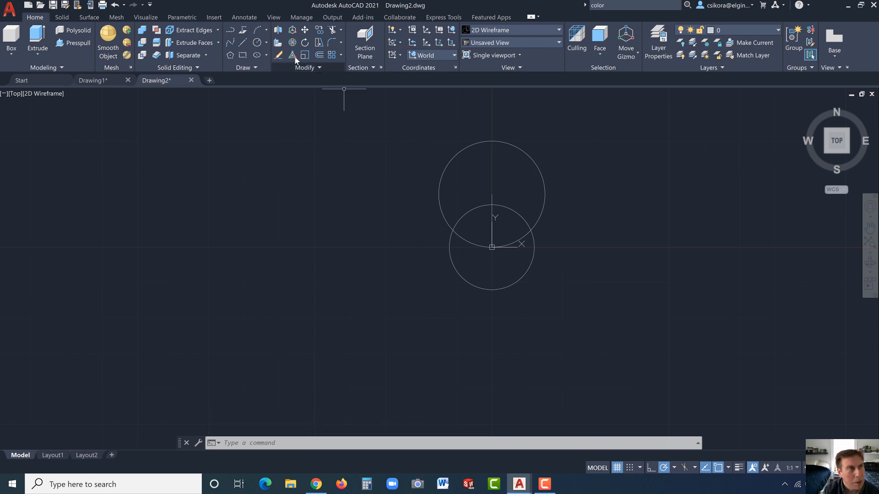
{"action": "left_click", "coordinate": [186, 18]}
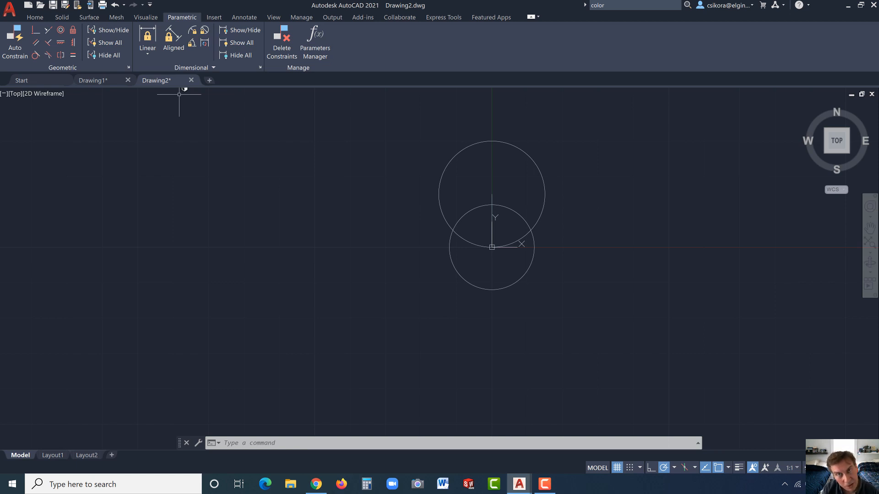
{"action": "left_click", "coordinate": [13, 36]}
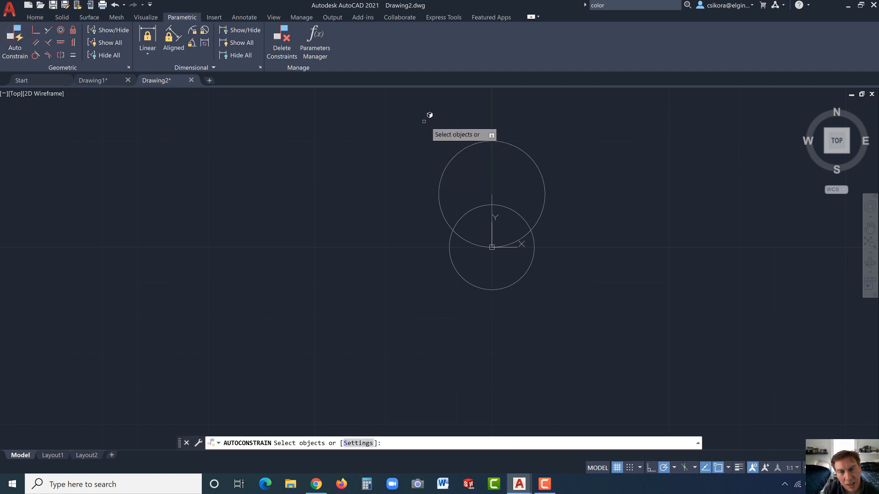
{"action": "left_click", "coordinate": [405, 116]}
{"action": "left_click", "coordinate": [579, 317]}
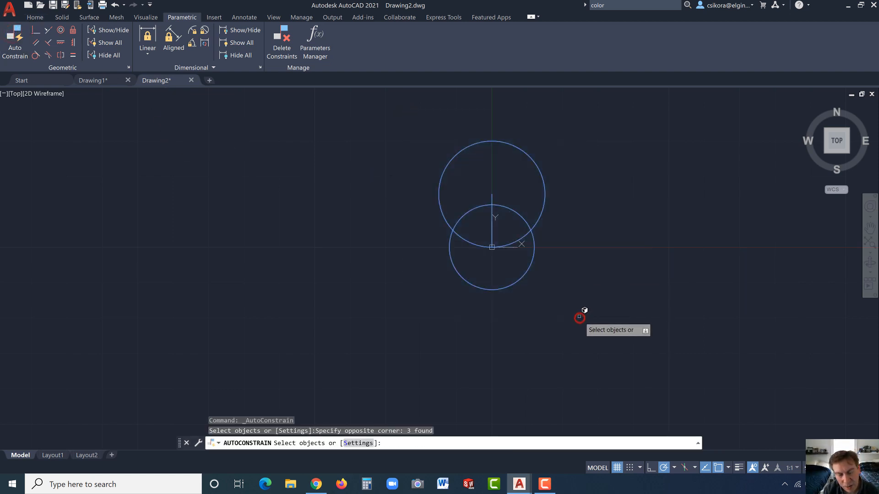
{"action": "key", "text": "Return"}
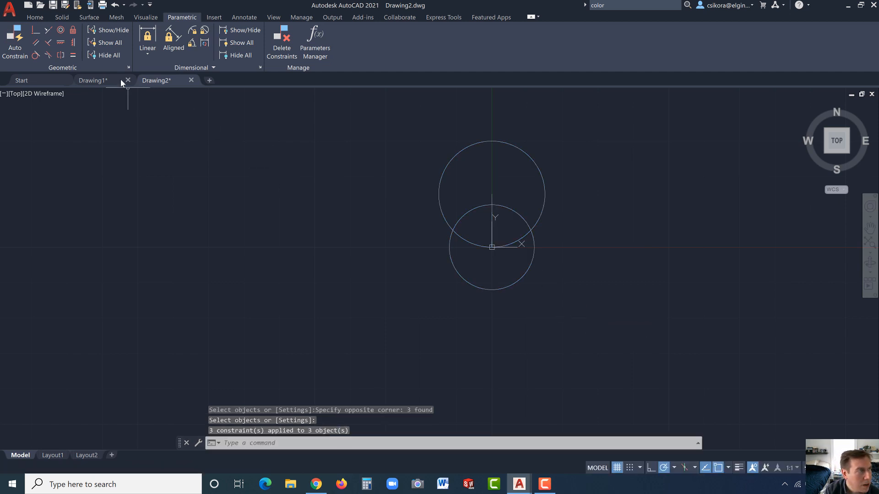
{"action": "left_click", "coordinate": [101, 42]}
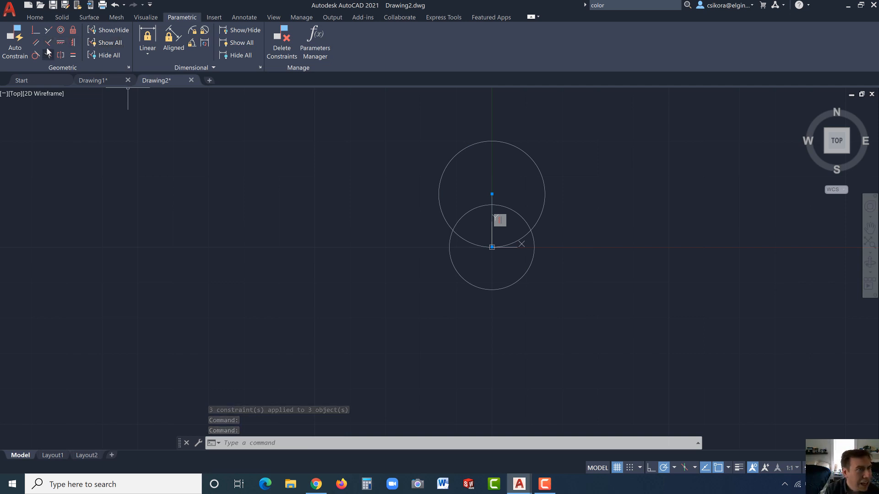
Add radius dimensional constraints of 0.6 to the lower circle and 0.75 to the upper circle
{"action": "left_click", "coordinate": [193, 33]}
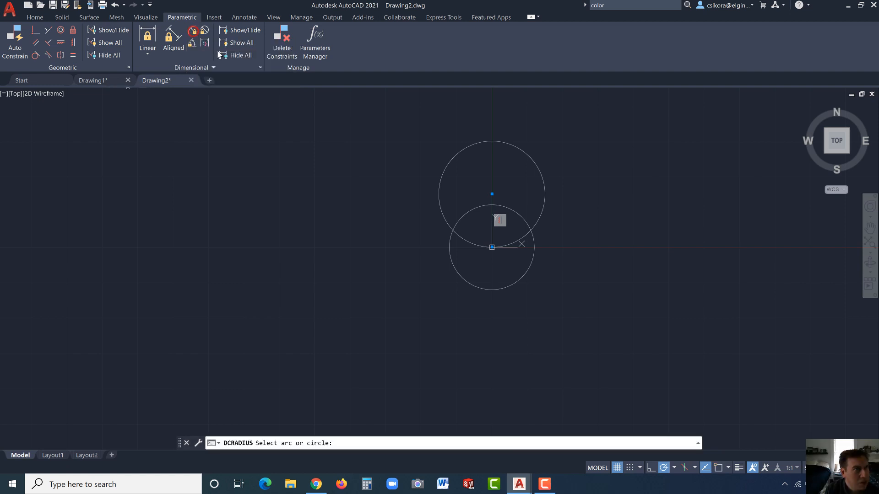
{"action": "left_click", "coordinate": [514, 283]}
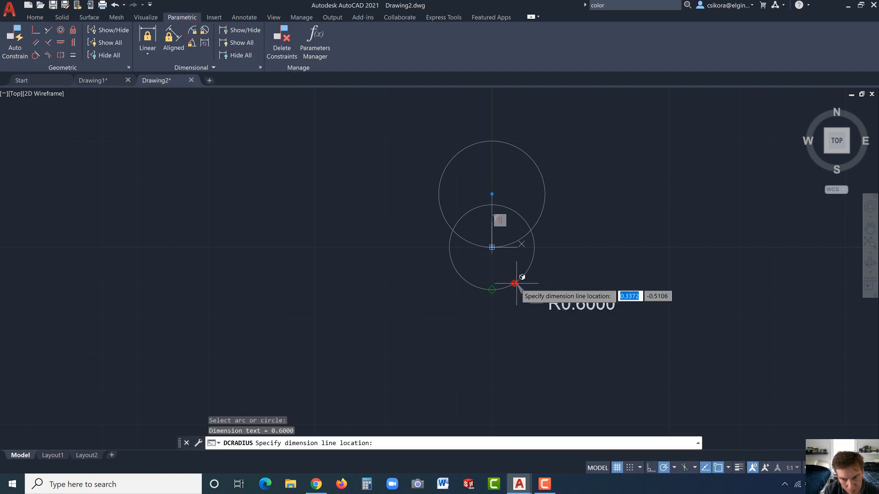
{"action": "left_click", "coordinate": [558, 301]}
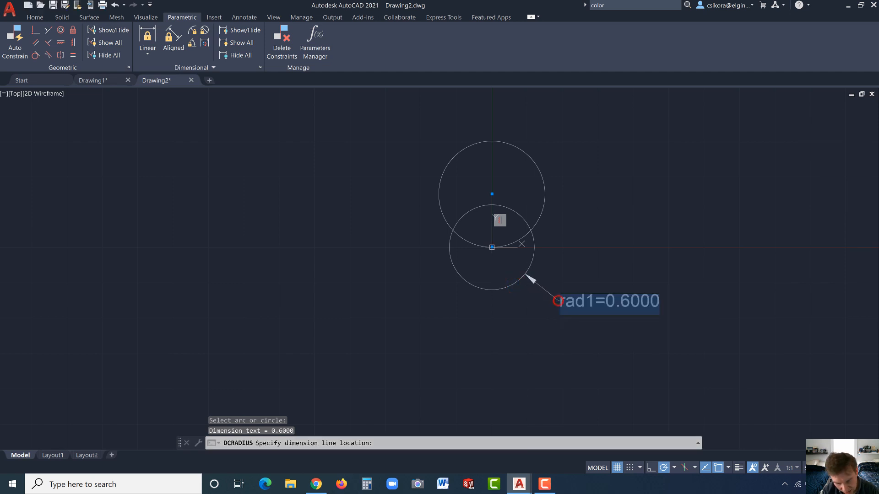
{"action": "key", "text": "Return"}
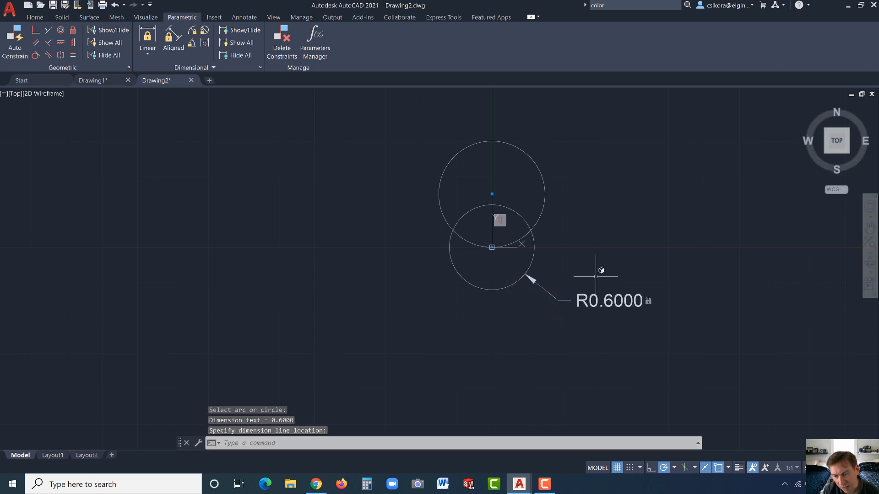
{"action": "key", "text": "Return"}
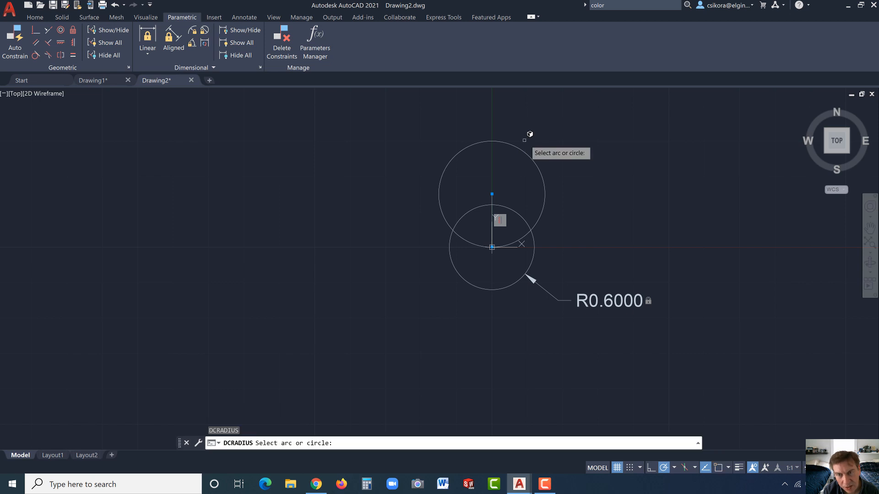
{"action": "left_click", "coordinate": [517, 148]}
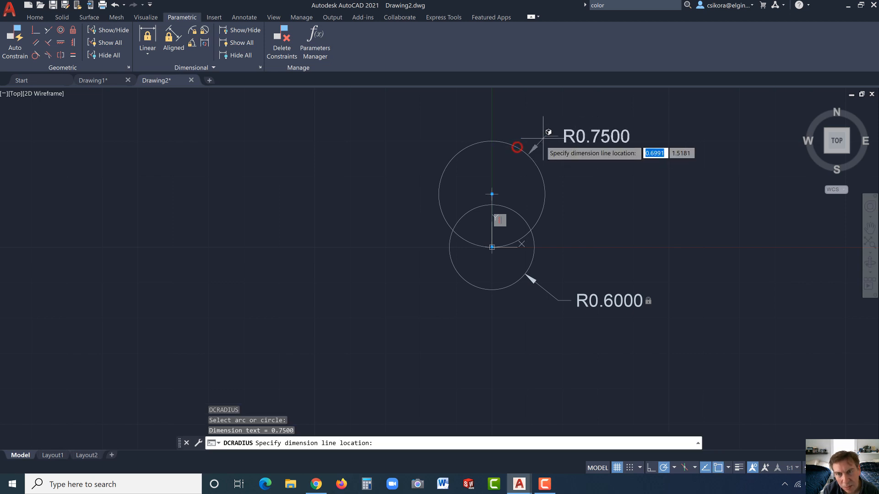
{"action": "left_click", "coordinate": [545, 125]}
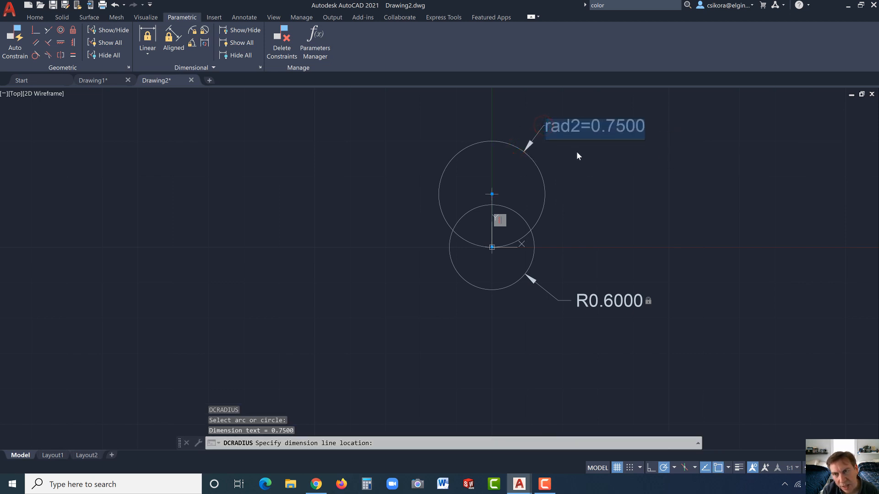
{"action": "key", "text": "Return"}
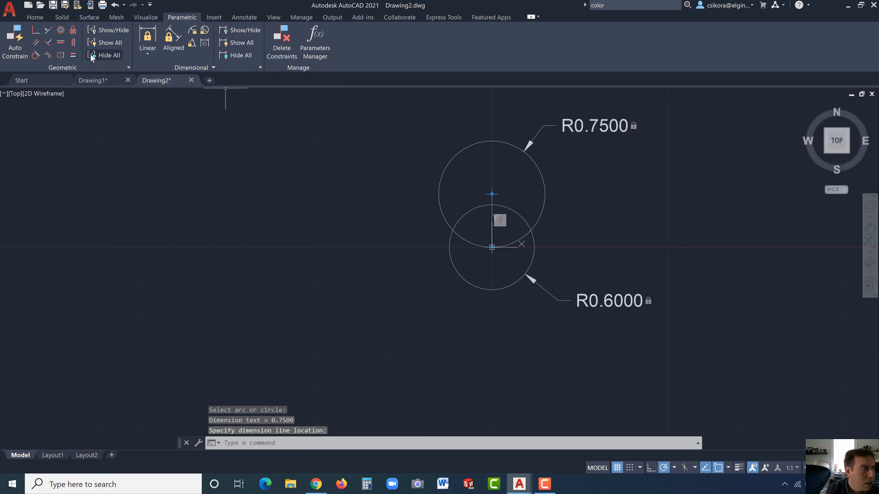
Apply a Fix constraint to the lower circle's centre at the origin and show all the geometric constraints
{"action": "left_click", "coordinate": [73, 29]}
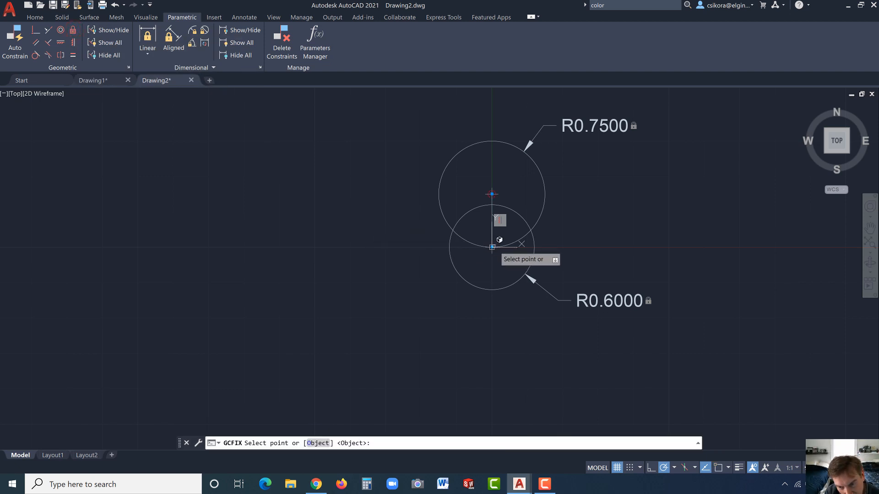
{"action": "left_click", "coordinate": [492, 247]}
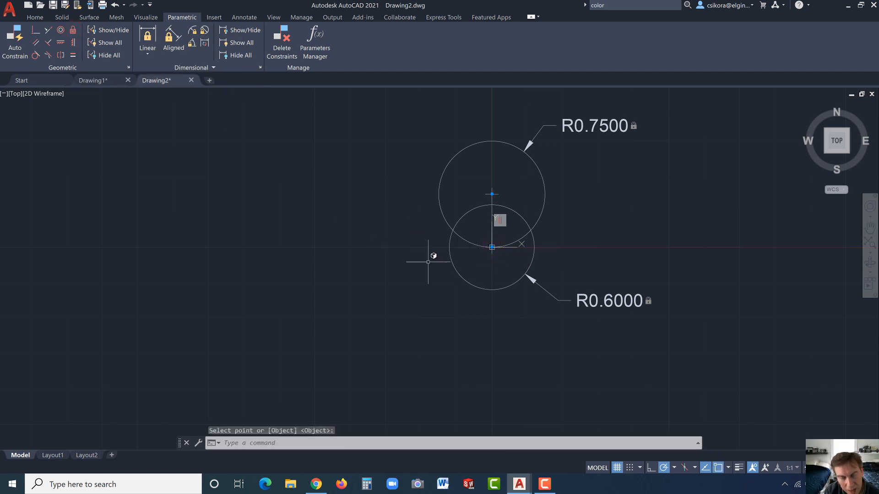
{"action": "key", "text": "Escape"}
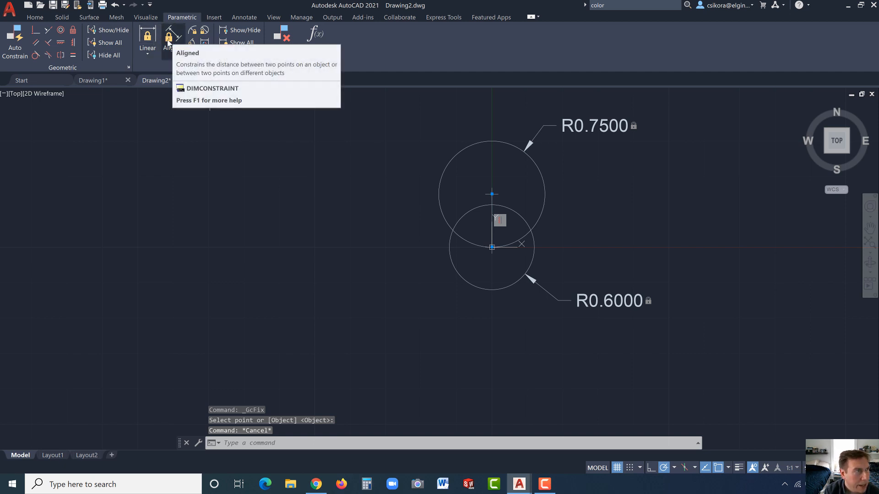
{"action": "left_click", "coordinate": [102, 42]}
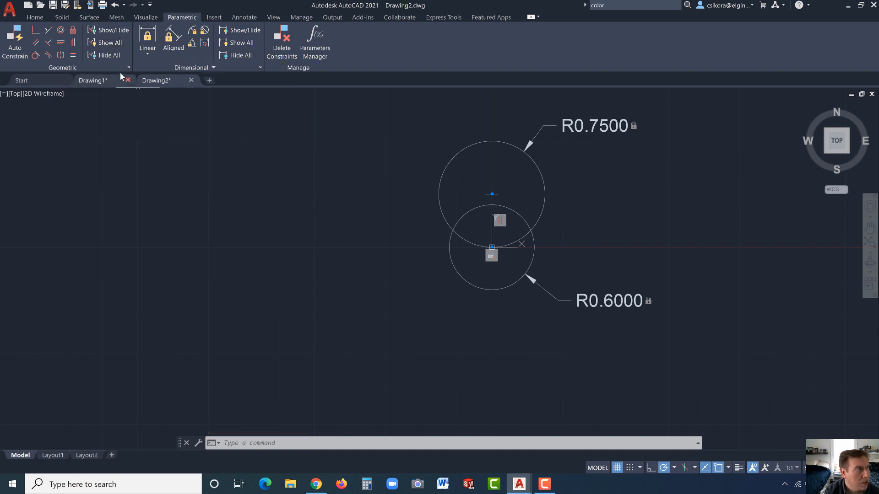
Draw a single slanted line to the left of the two circles, leaning inward toward its lower end
{"action": "left_click", "coordinate": [34, 17]}
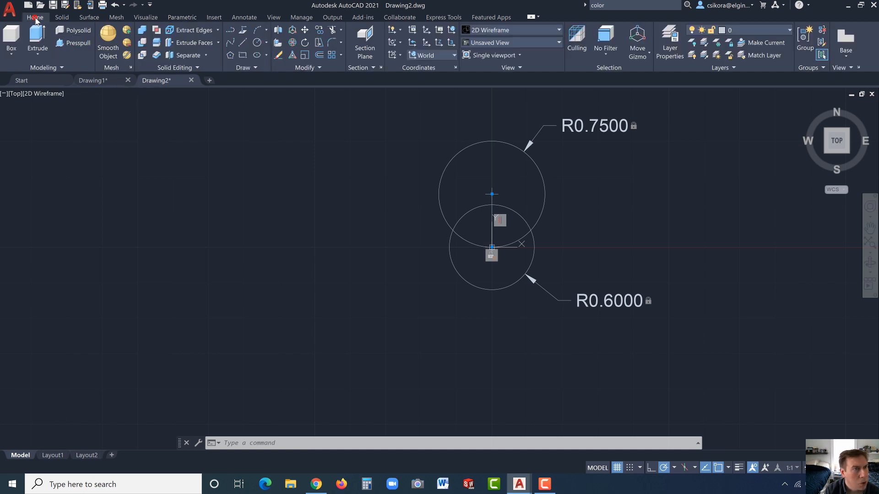
{"action": "left_click", "coordinate": [242, 44]}
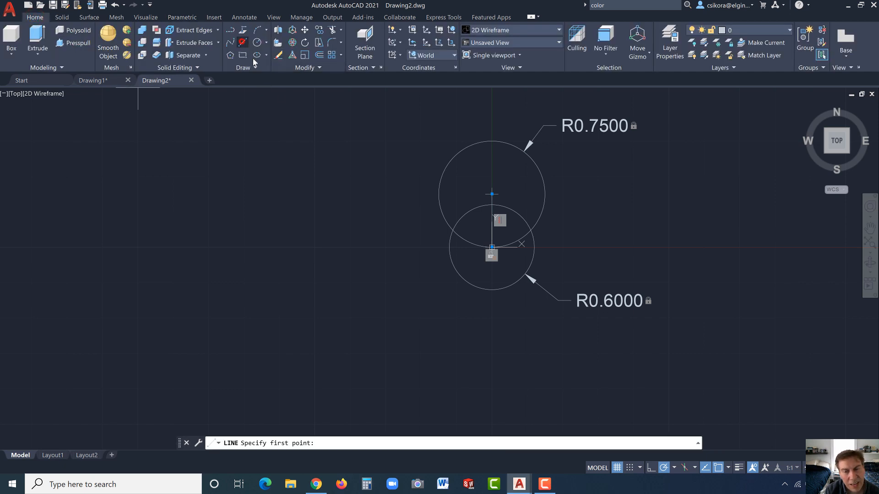
{"action": "left_click", "coordinate": [388, 186]}
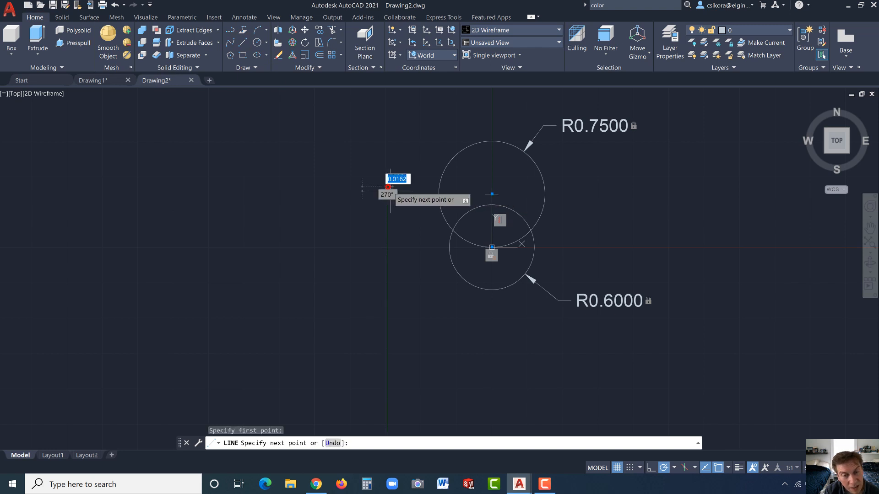
{"action": "left_click", "coordinate": [419, 284]}
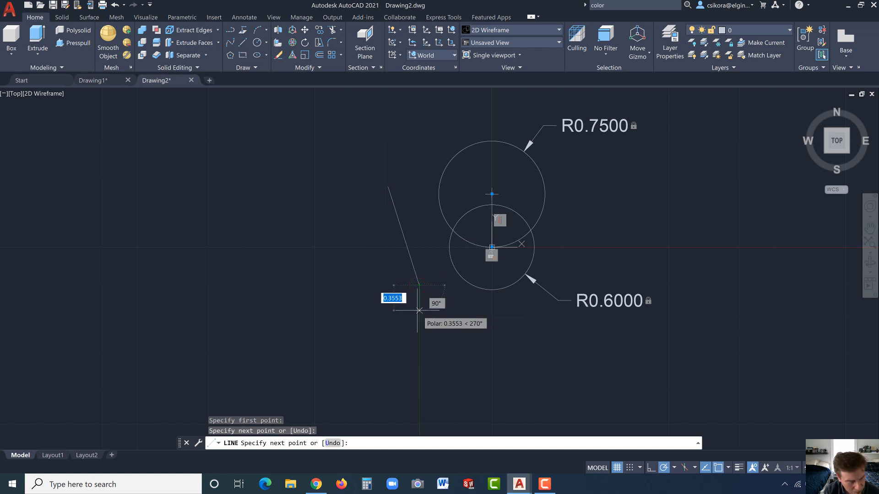
{"action": "key", "text": "Escape"}
{"action": "key", "text": "Escape"}
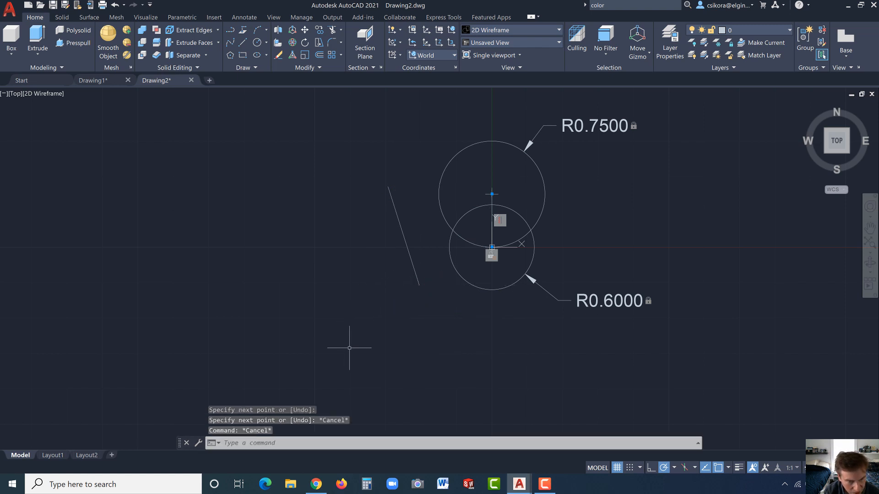
Constrain the slanted line tangent to the upper circle and to the lower circle
{"action": "left_click", "coordinate": [176, 17]}
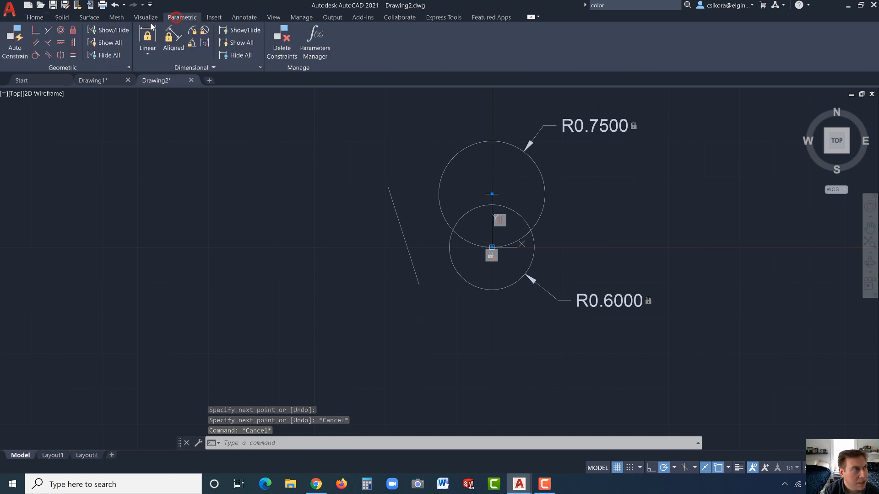
{"action": "left_click", "coordinate": [35, 55]}
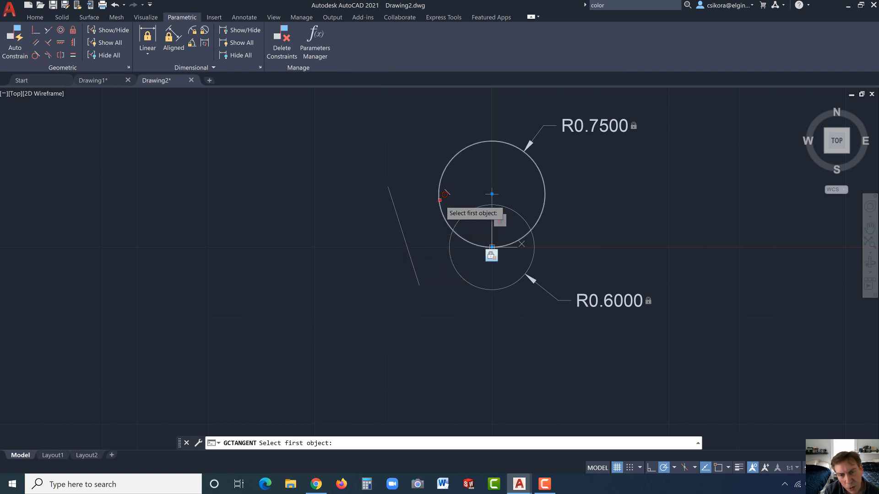
{"action": "left_click", "coordinate": [445, 194]}
{"action": "left_click", "coordinate": [395, 214]}
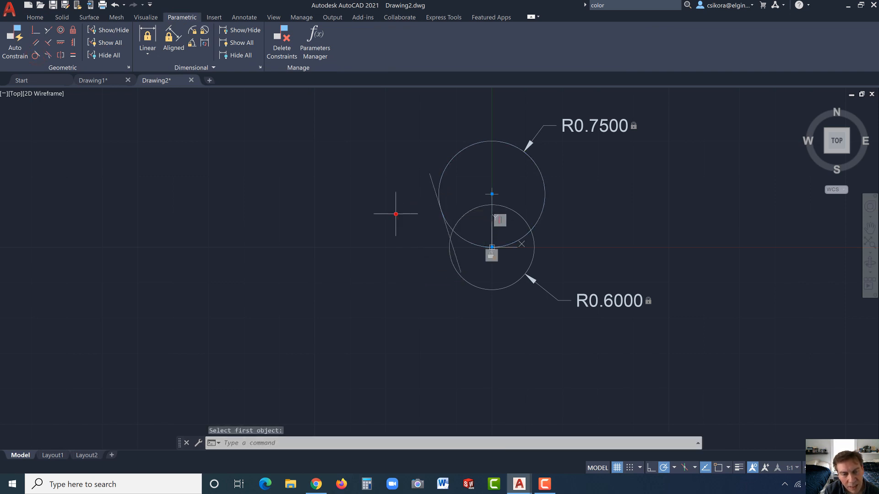
{"action": "left_click", "coordinate": [395, 214]}
{"action": "key", "text": "Return"}
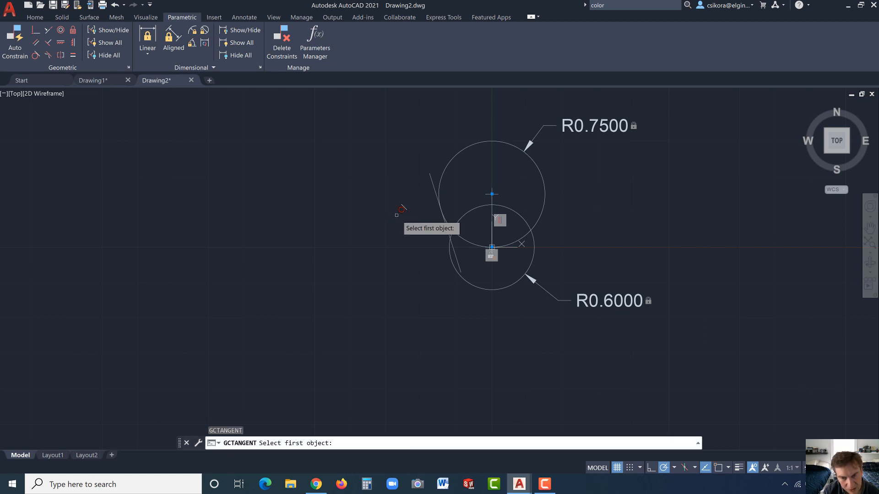
{"action": "left_click", "coordinate": [455, 254]}
{"action": "left_click", "coordinate": [457, 256]}
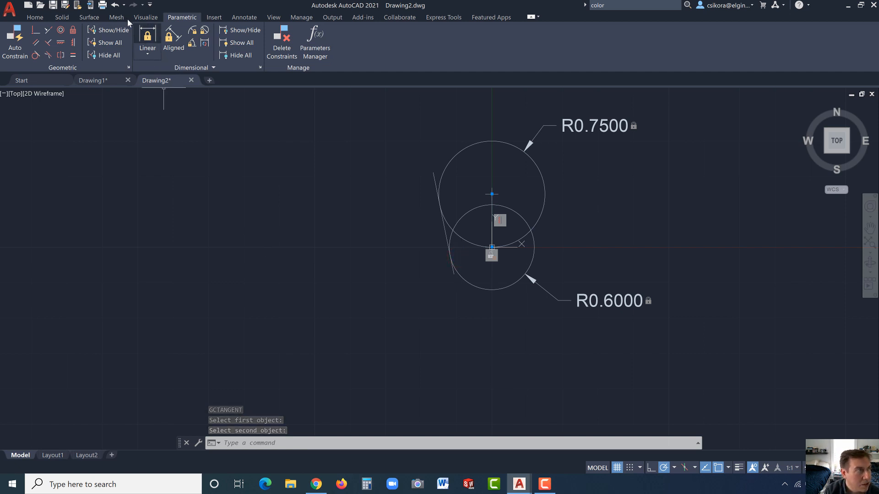
Trim the overlapping inner arcs left of the vertical line and both ends of the tangent line beyond the circles
{"action": "left_click", "coordinate": [35, 17]}
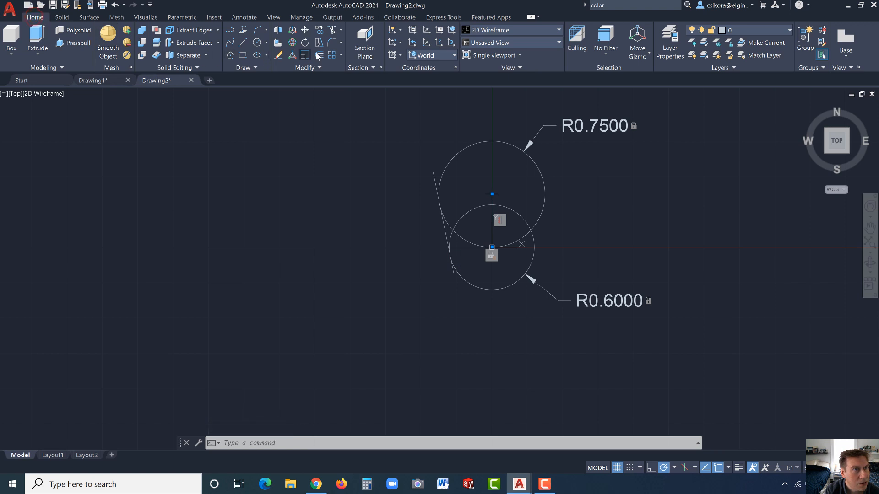
{"action": "left_click", "coordinate": [331, 31]}
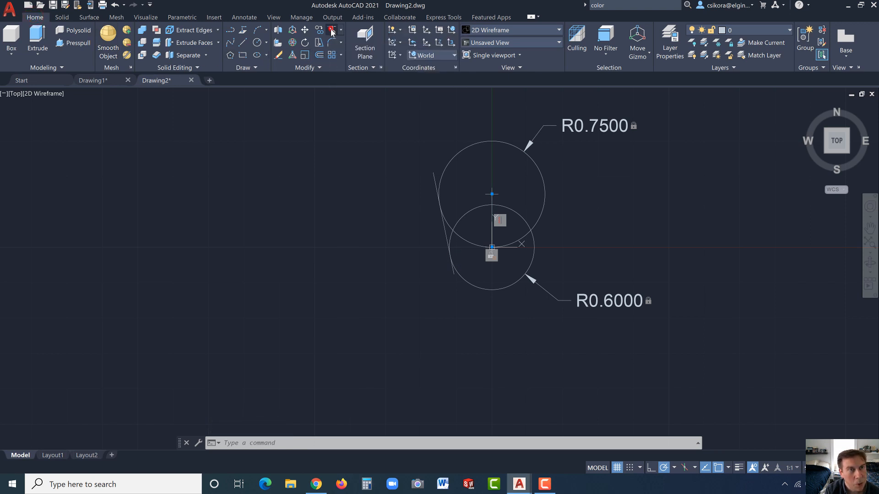
{"action": "mouse_move", "coordinate": [471, 204]}
{"action": "left_mouse_down"}
{"action": "mouse_move", "coordinate": [478, 224]}
{"action": "mouse_move", "coordinate": [467, 245]}
{"action": "mouse_move", "coordinate": [451, 231]}
{"action": "mouse_move", "coordinate": [452, 209]}
{"action": "left_mouse_up"}
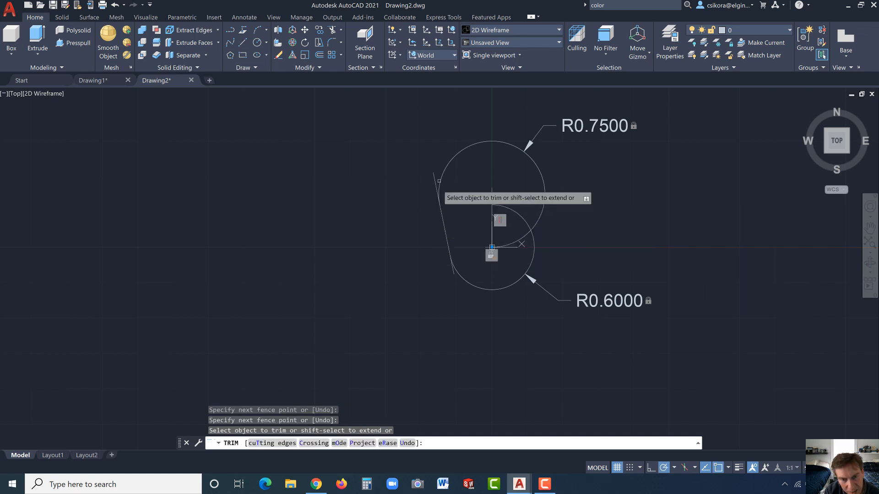
{"action": "left_click_drag", "start_coordinate": [435, 180], "coordinate": [433, 166]}
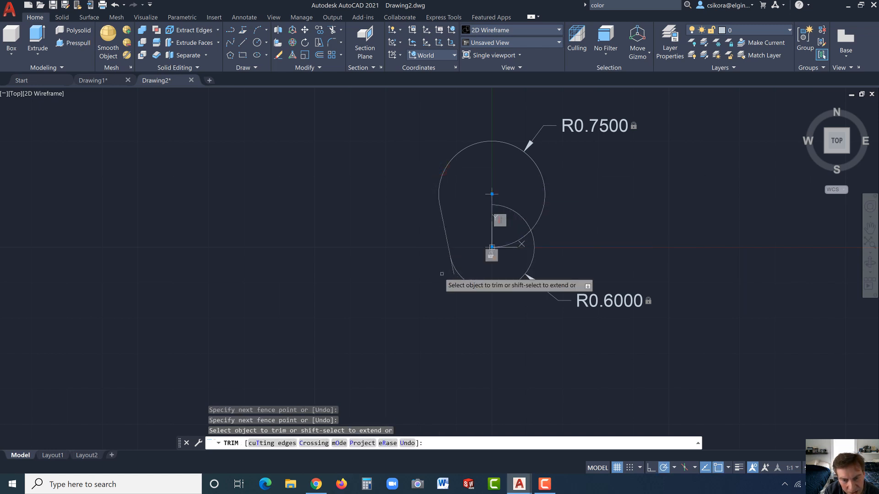
{"action": "left_click_drag", "start_coordinate": [446, 270], "coordinate": [455, 275]}
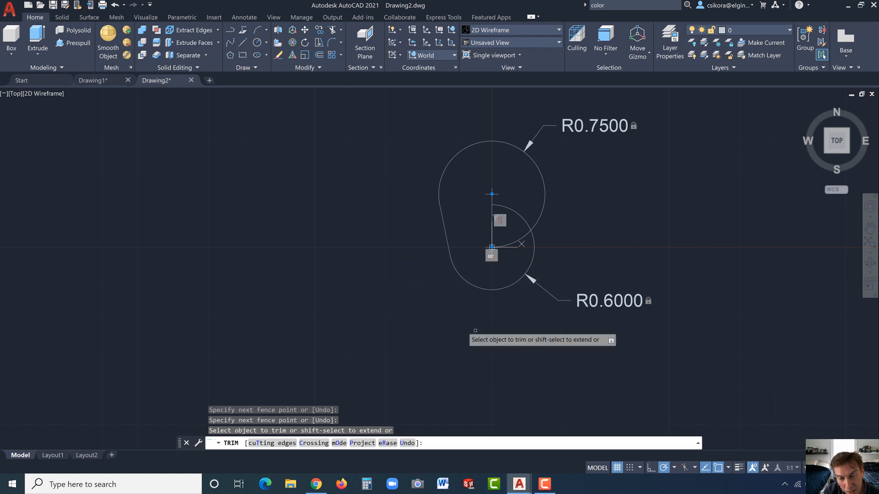
{"action": "key", "text": "Escape"}
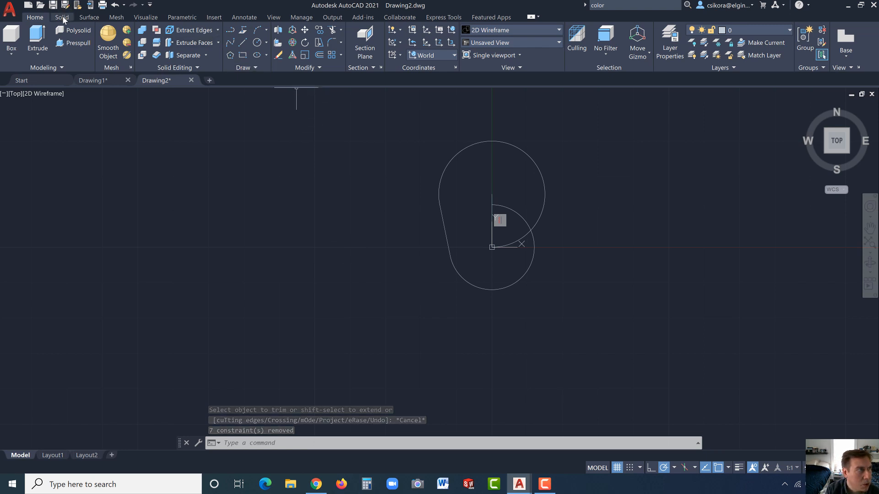
Mirror the slanted tangent line about the vertical line joining the two circle centres, keeping the source line
{"action": "left_click", "coordinate": [320, 66]}
{"action": "left_click", "coordinate": [331, 81]}
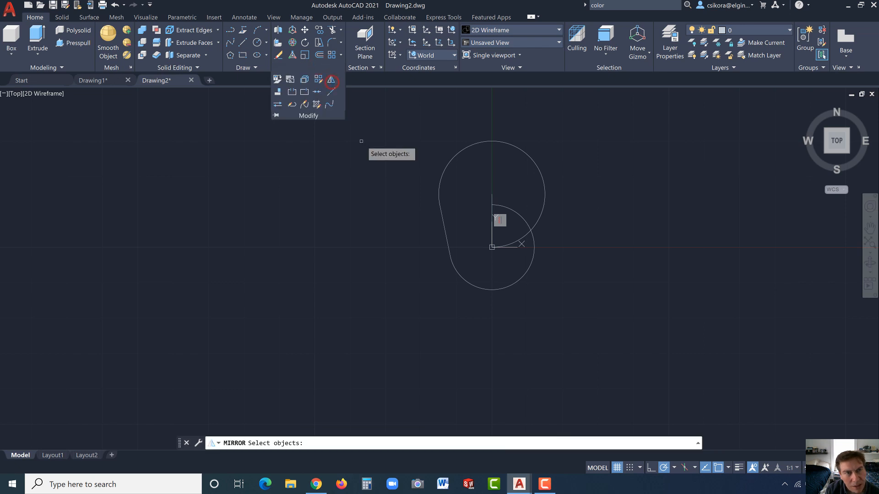
{"action": "left_click", "coordinate": [446, 234]}
{"action": "key", "text": "Return"}
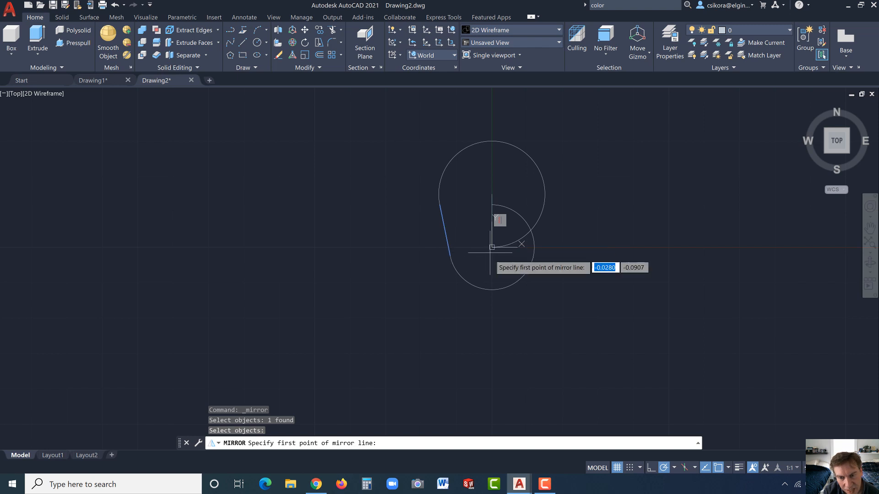
{"action": "left_click", "coordinate": [492, 247]}
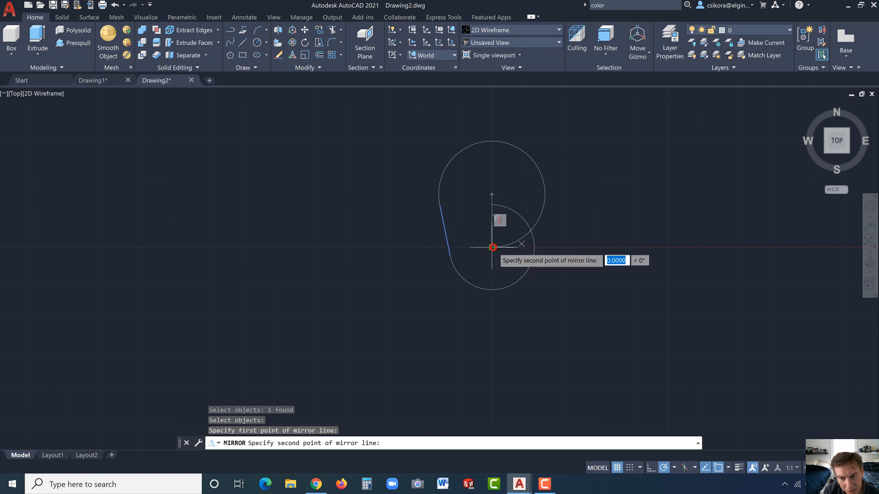
{"action": "left_click", "coordinate": [491, 194]}
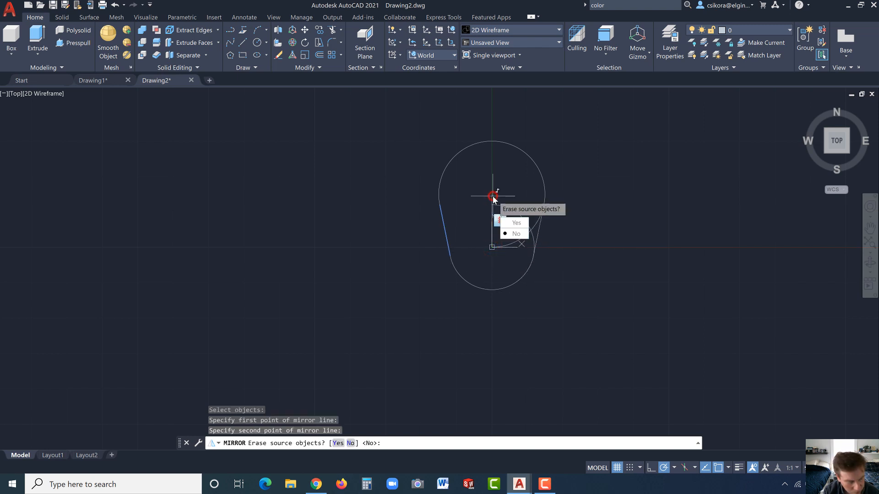
{"action": "left_click", "coordinate": [515, 233]}
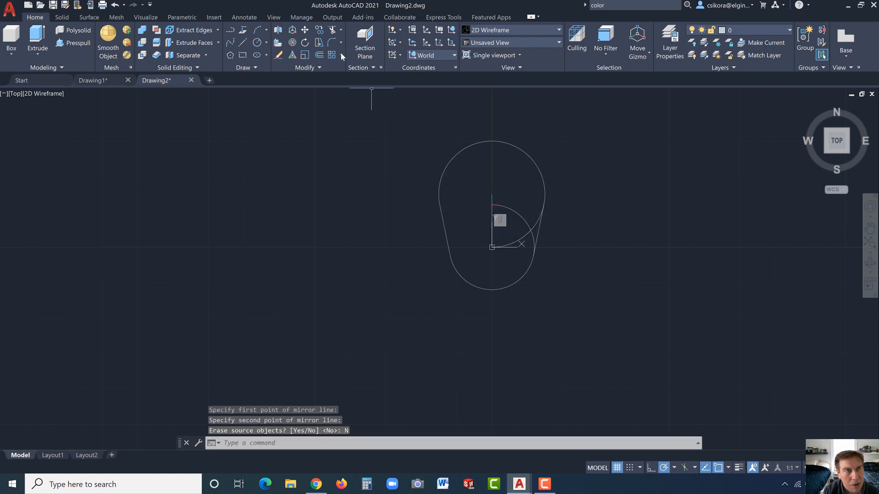
Trim the two remaining overlapping arcs inside the profile, right of the vertical centre line
{"action": "left_click", "coordinate": [332, 29]}
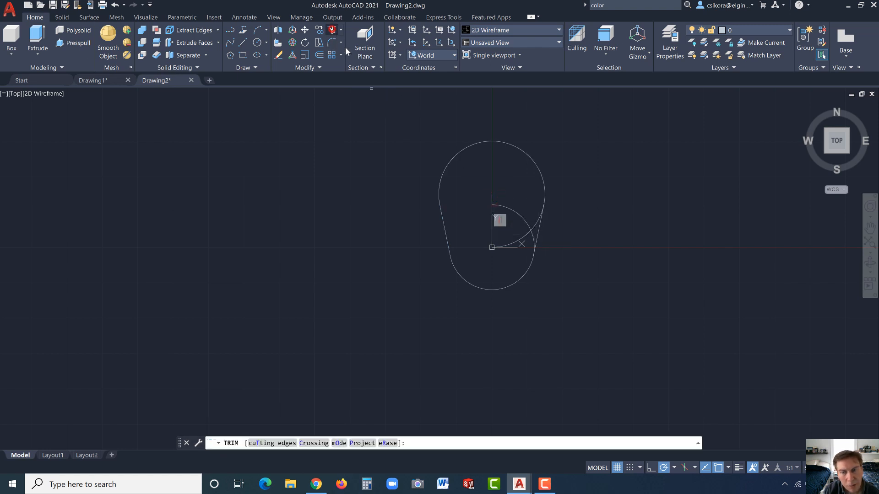
{"action": "left_click", "coordinate": [513, 194]}
{"action": "left_click", "coordinate": [510, 256]}
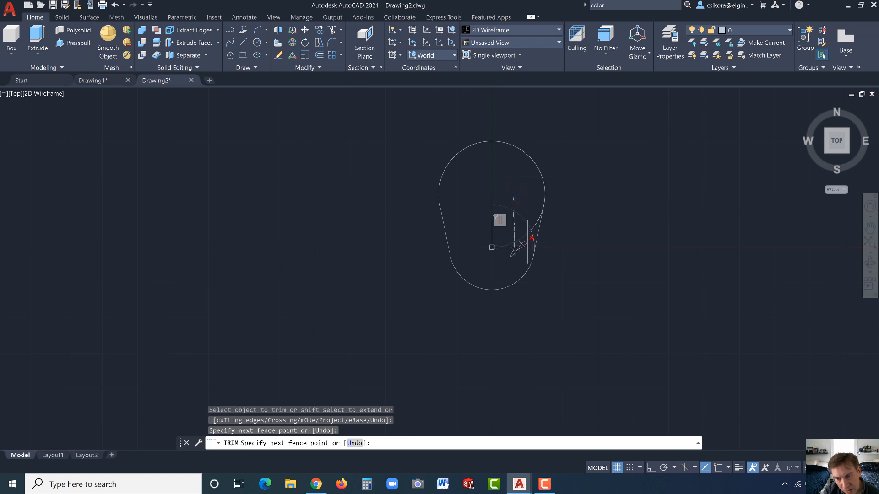
{"action": "left_click", "coordinate": [535, 223]}
{"action": "key", "text": "Return"}
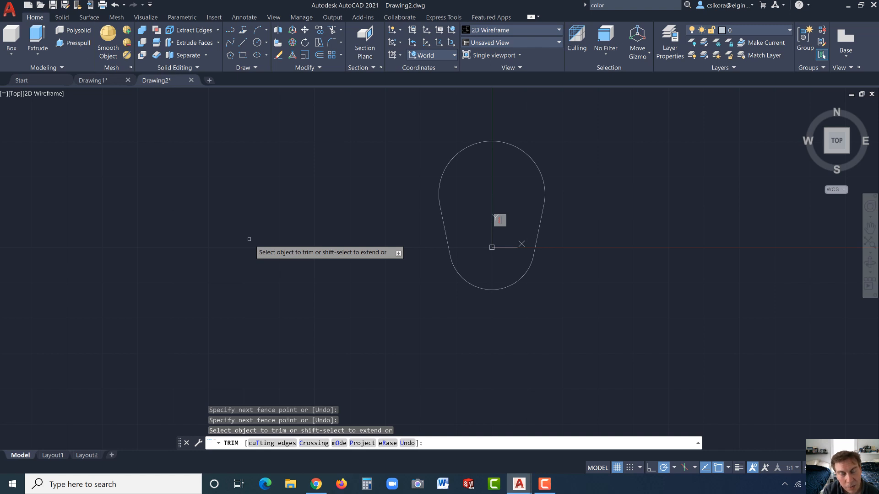
{"action": "key", "text": "Escape"}
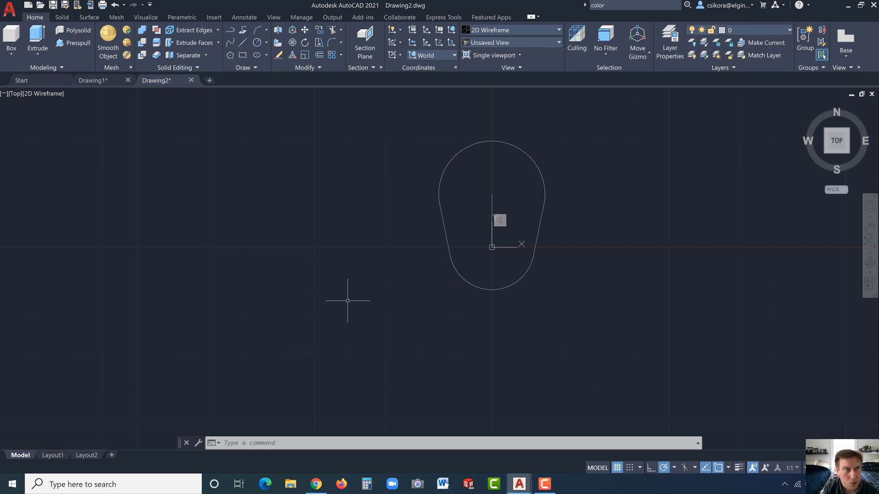
Check the inner circle radii in the PDF manual in Chrome, and draw a circle of radius 0.35 centred at the origin
{"action": "left_click", "coordinate": [258, 44]}
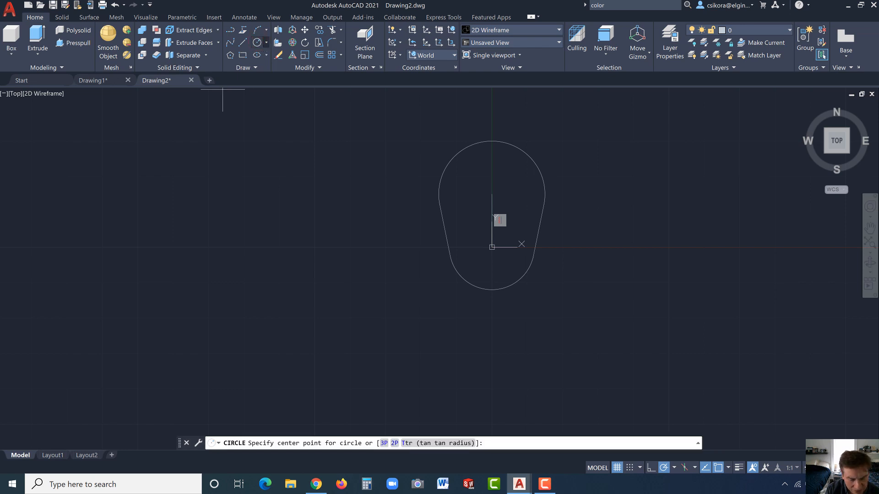
{"action": "left_click", "coordinate": [315, 484]}
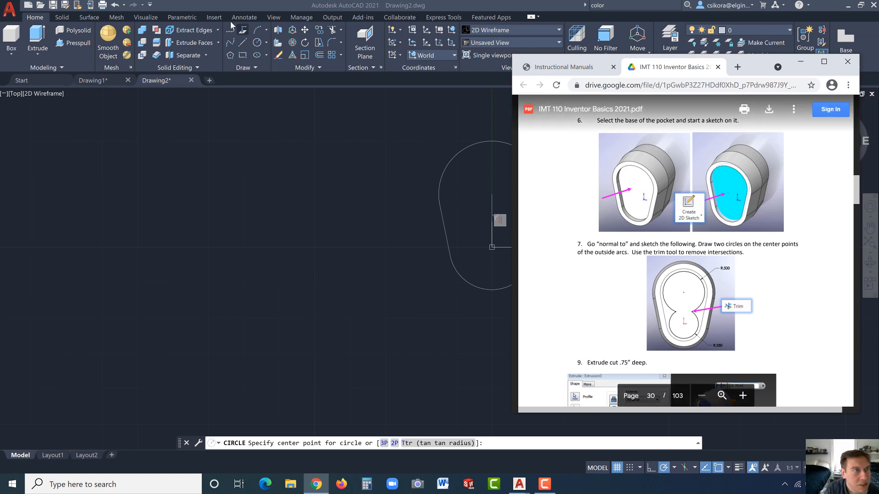
{"action": "left_click", "coordinate": [268, 45]}
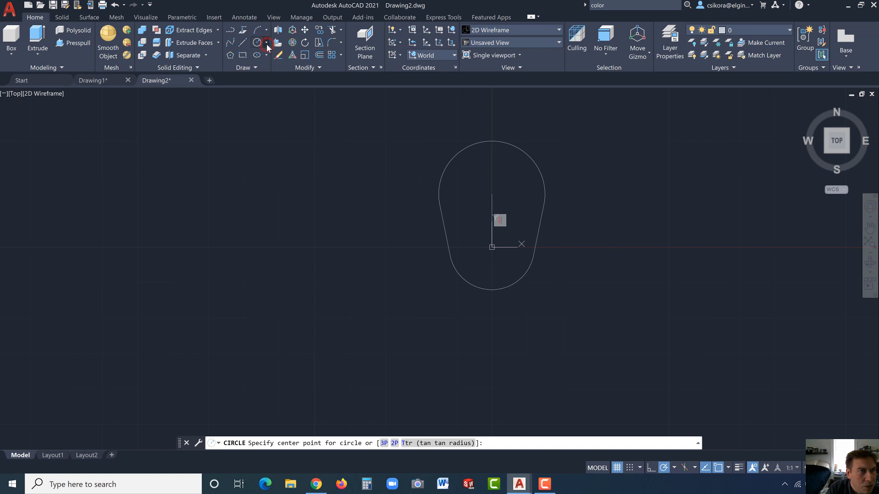
{"action": "left_click", "coordinate": [266, 43]}
{"action": "left_click", "coordinate": [267, 58]}
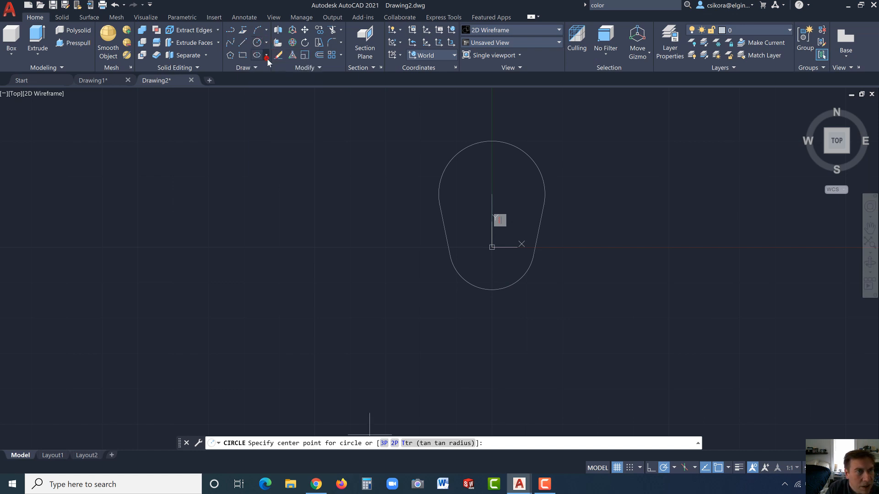
{"action": "left_click", "coordinate": [492, 247]}
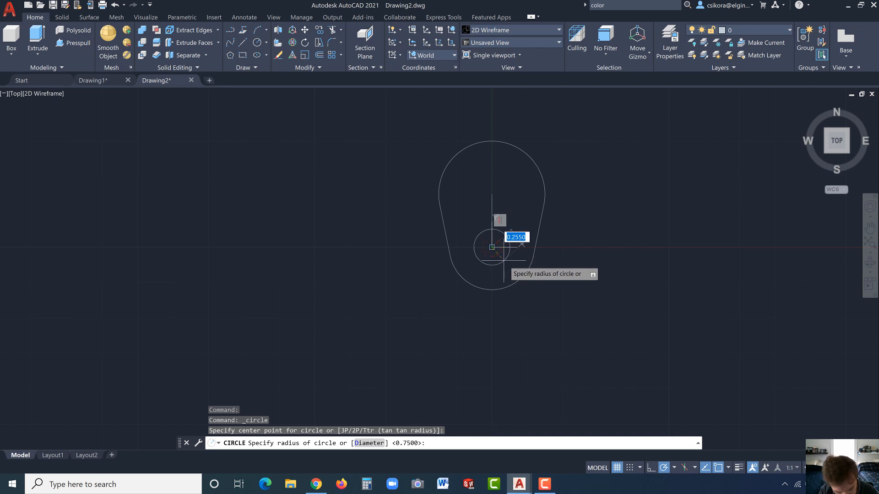
{"action": "type", "text": "."}
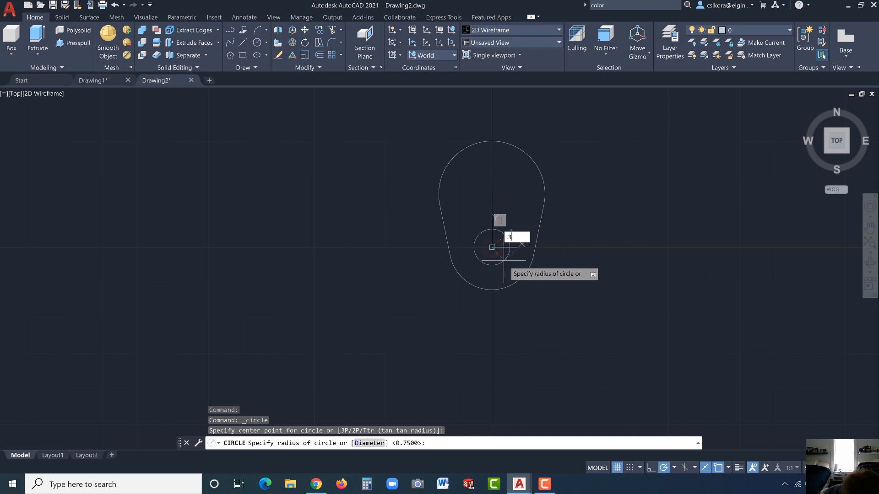
{"action": "type", "text": "35"}
{"action": "key", "text": "Return"}
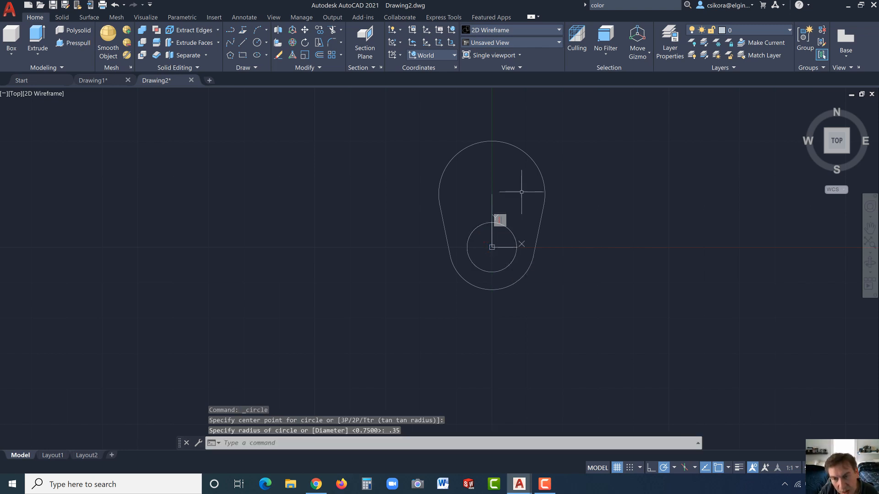
Draw a circle of radius 0.5 centred on the upper arc's centre point
{"action": "key", "text": "Return"}
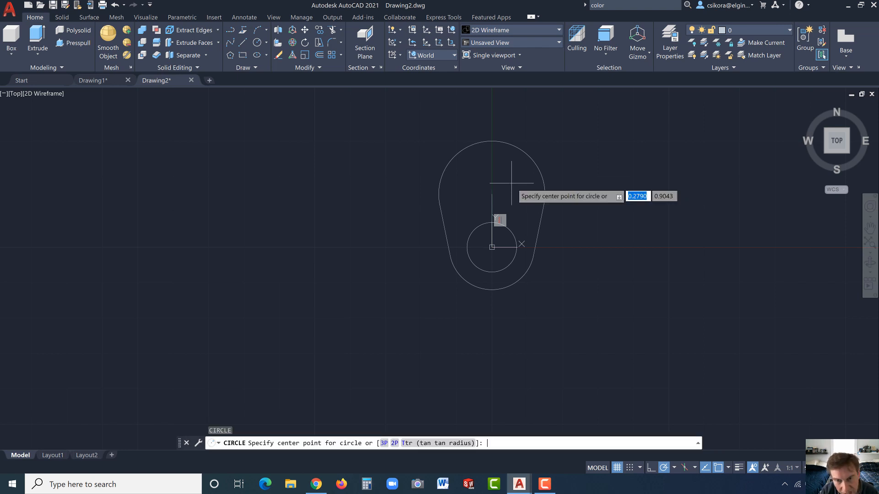
{"action": "left_click", "coordinate": [491, 194]}
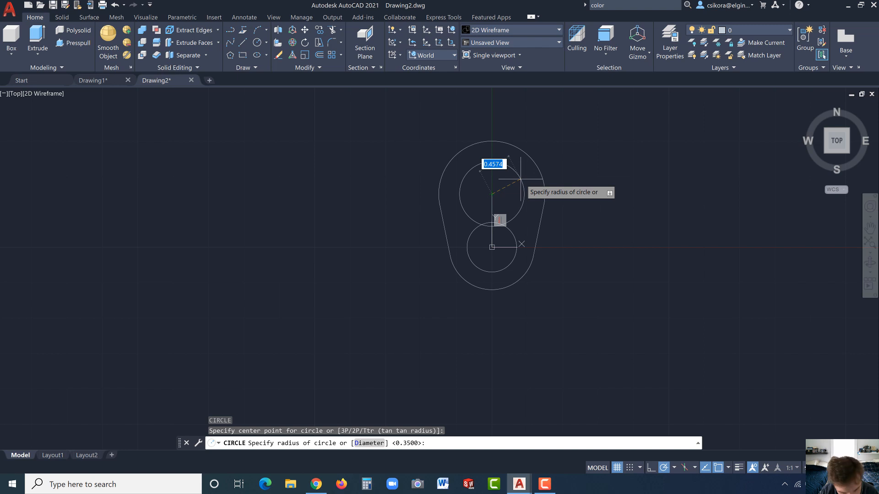
{"action": "type", "text": ".5"}
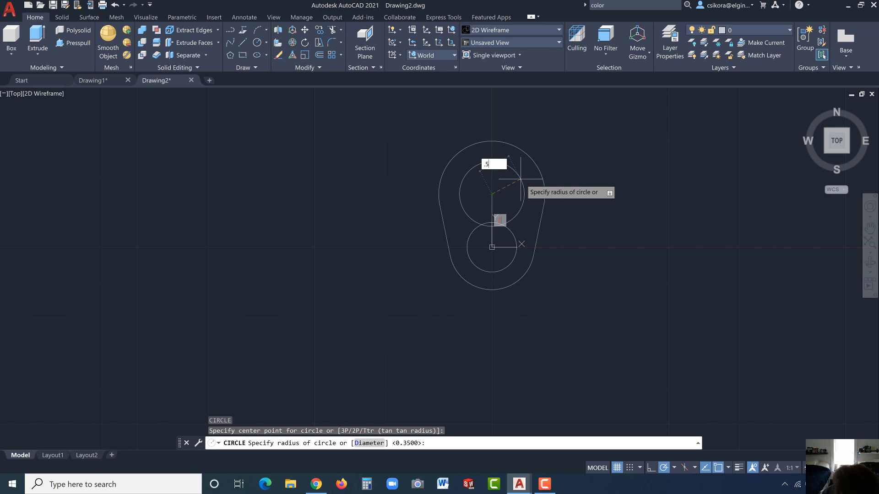
{"action": "key", "text": "Return"}
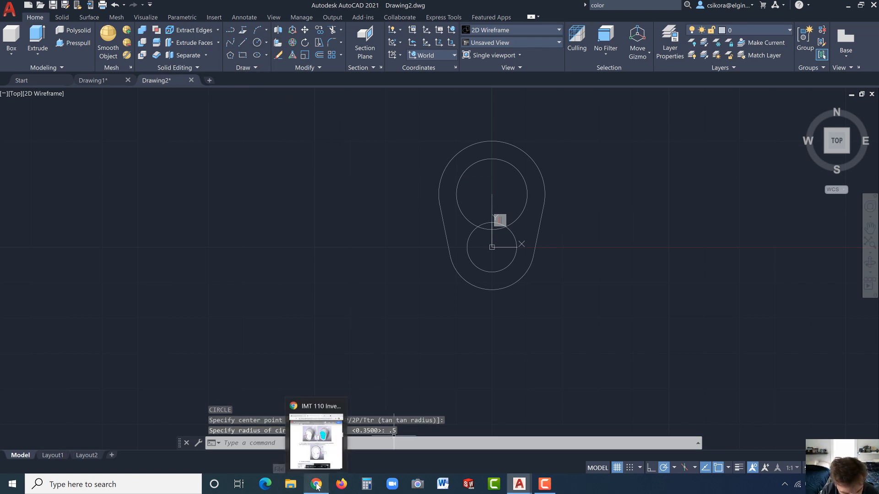
Consult the through-hole sketch in the PDF manual in Chrome, and draw a circle of diameter 0.375 centred at the origin
{"action": "left_click", "coordinate": [316, 485]}
{"action": "scroll", "coordinate": [726, 239], "scroll_direction": "down", "scroll_amount": 5}
{"action": "scroll", "coordinate": [727, 239], "scroll_direction": "down", "scroll_amount": 6}
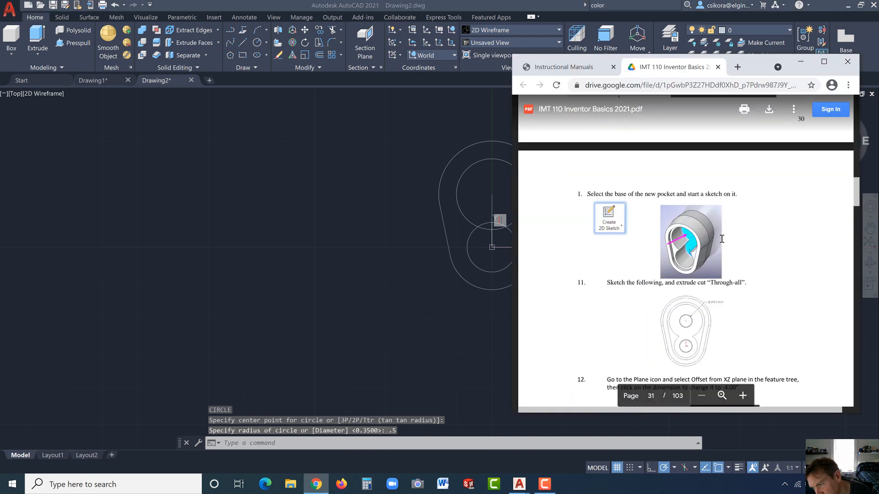
{"action": "scroll", "coordinate": [710, 219], "scroll_direction": "up", "scroll_amount": 2}
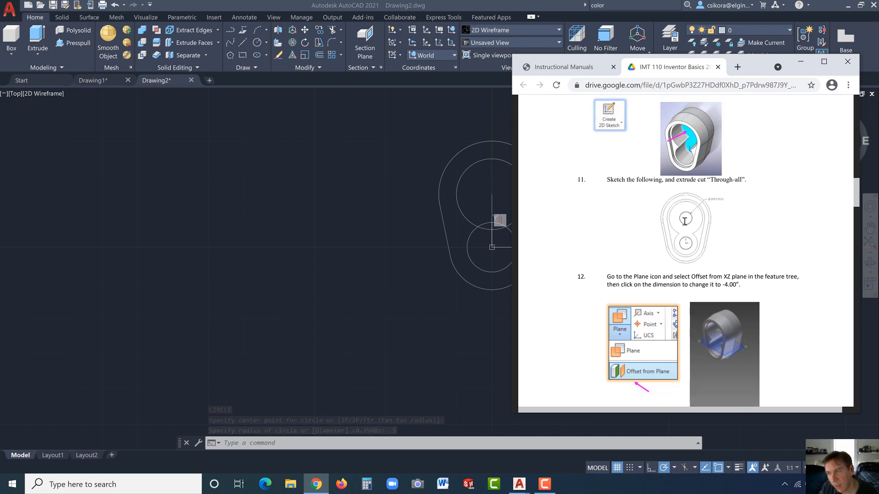
{"action": "left_click", "coordinate": [256, 42]}
{"action": "left_click", "coordinate": [265, 45]}
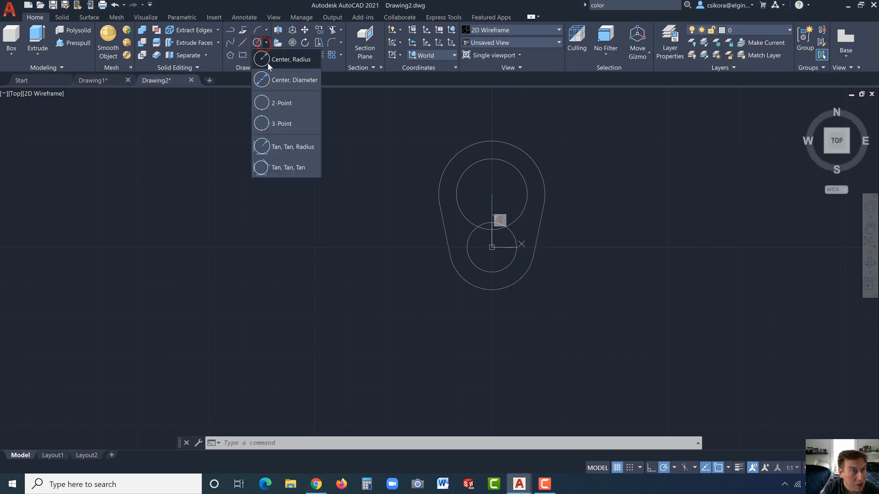
{"action": "left_click", "coordinate": [269, 80]}
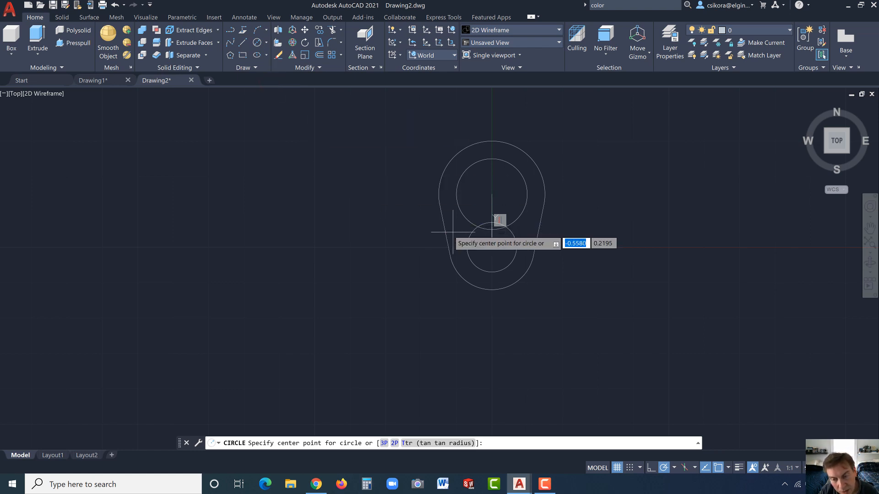
{"action": "left_click", "coordinate": [491, 247]}
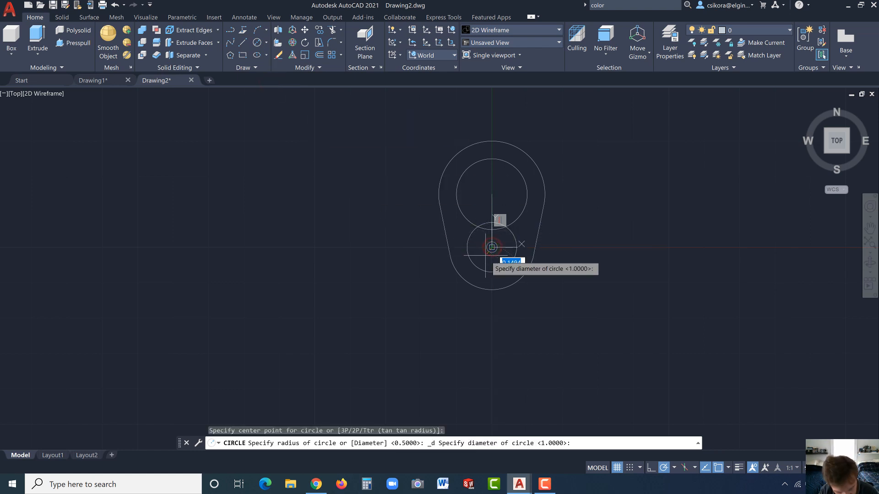
{"action": "type", "text": "."}
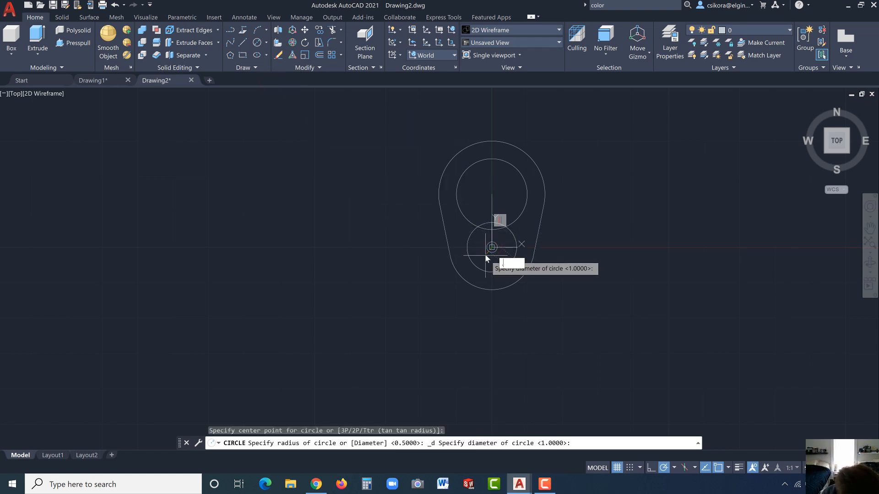
{"action": "type", "text": "375"}
{"action": "key", "text": "Return"}
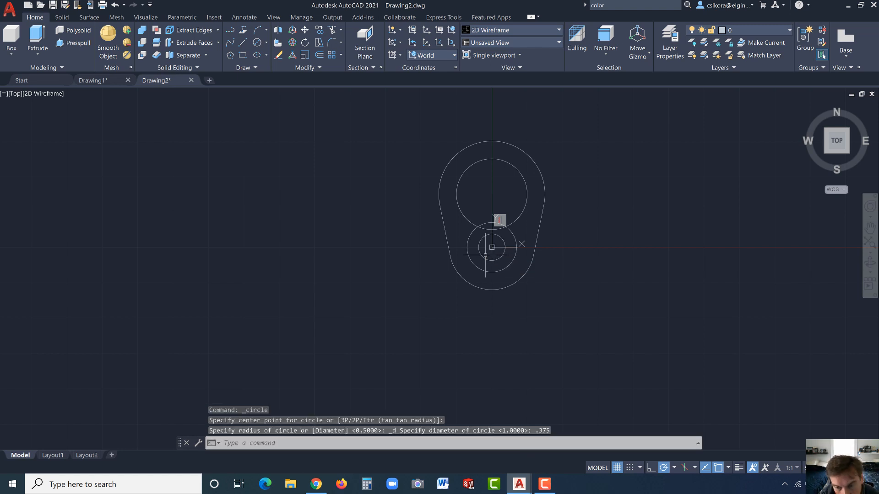
Try a circle of radius 0.375 at the upper arc's centre, and undo it
{"action": "key", "text": "Return"}
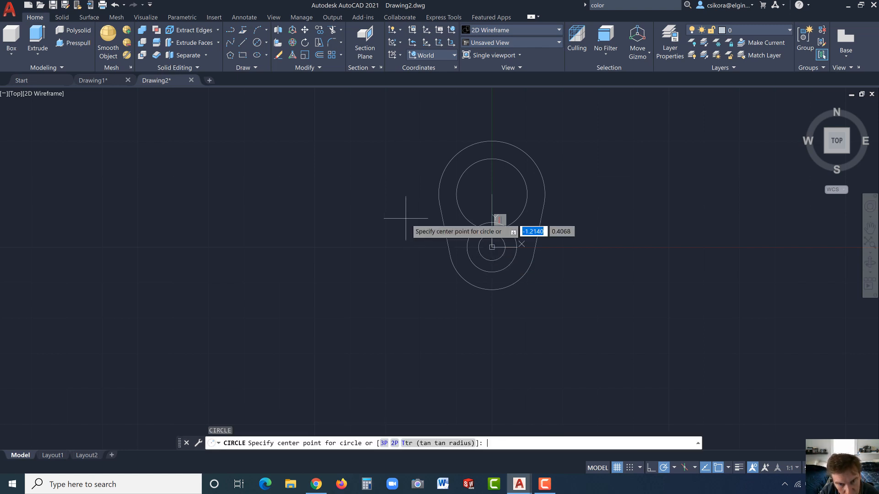
{"action": "left_click", "coordinate": [492, 194]}
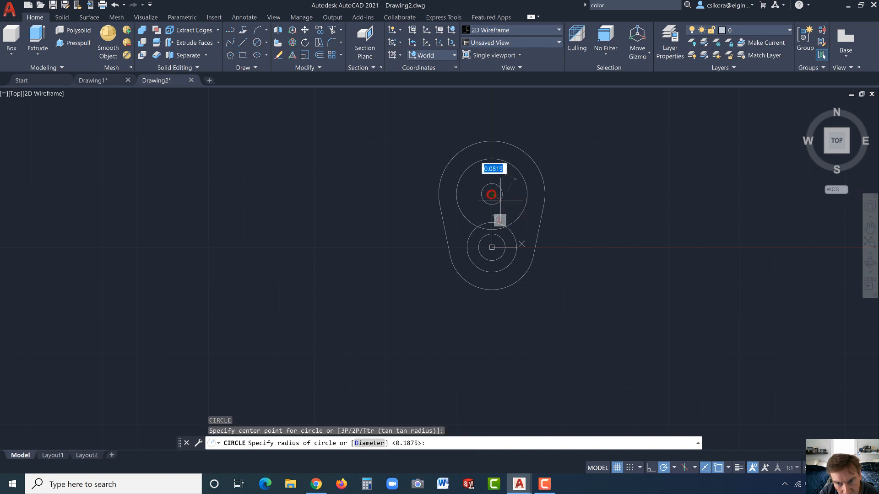
{"action": "type", "text": "."}
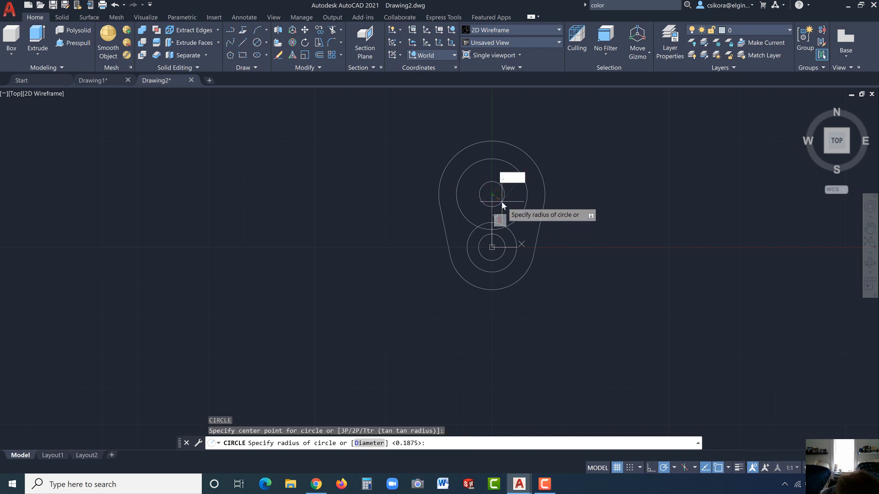
{"action": "type", "text": "375"}
{"action": "key", "text": "Return"}
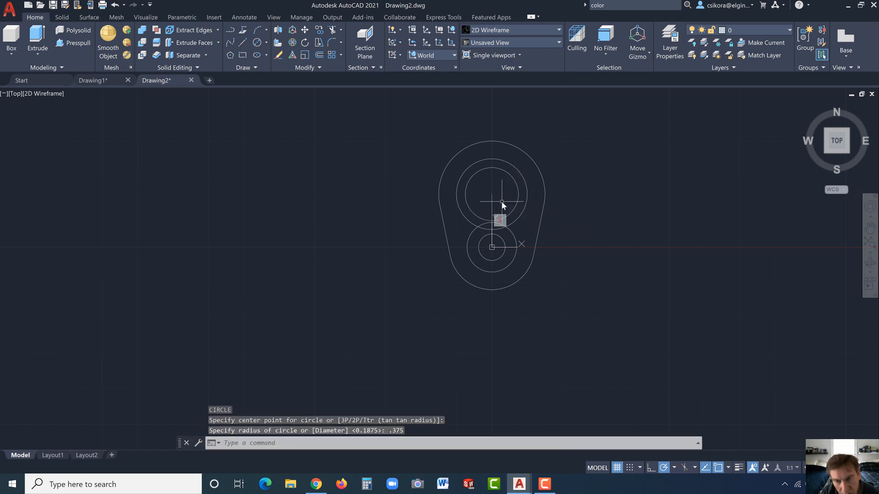
{"action": "key", "text": "ctrl+z"}
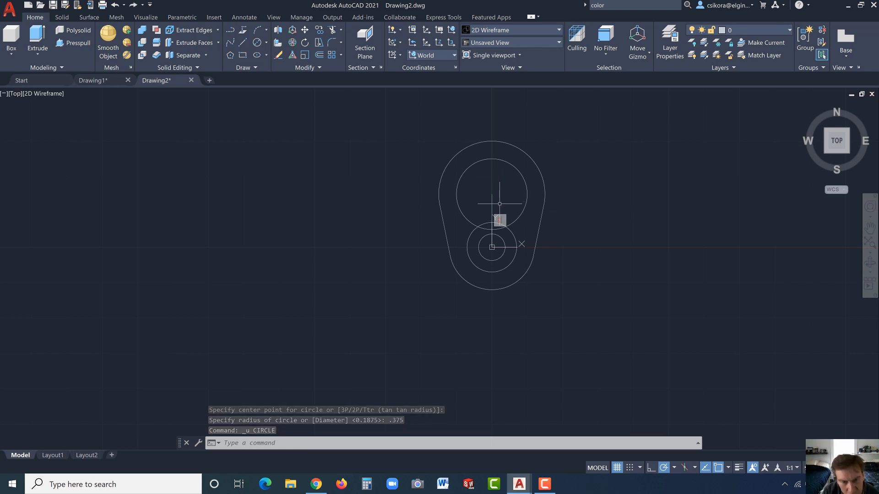
Draw a circle of diameter 0.375 centred on the upper arc's centre point
{"action": "left_click", "coordinate": [267, 43]}
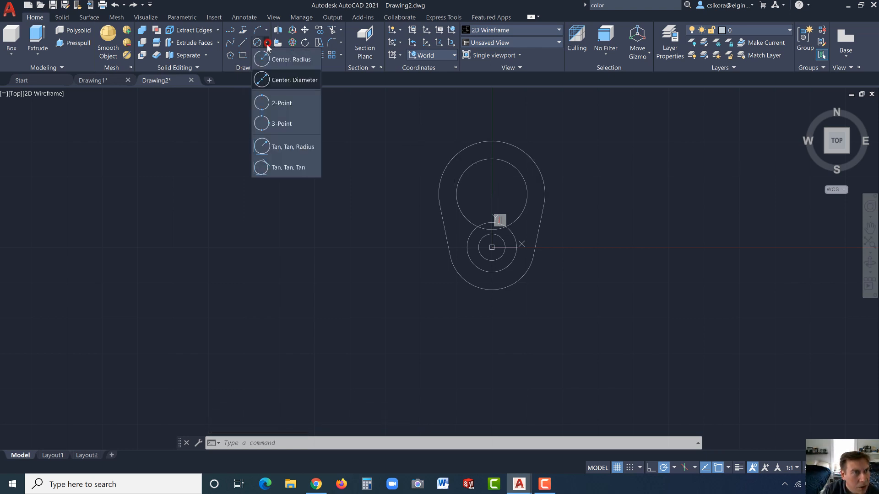
{"action": "left_click", "coordinate": [278, 80]}
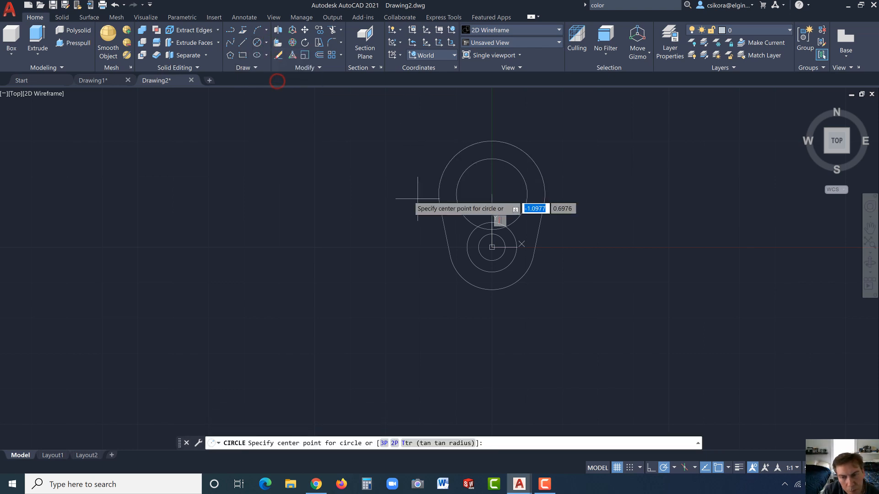
{"action": "left_click", "coordinate": [492, 195]}
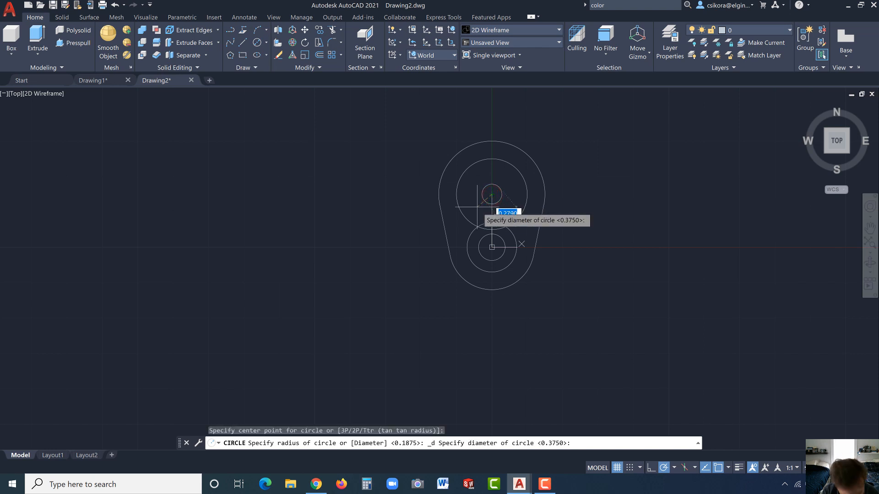
{"action": "key", "text": "BackSpace"}
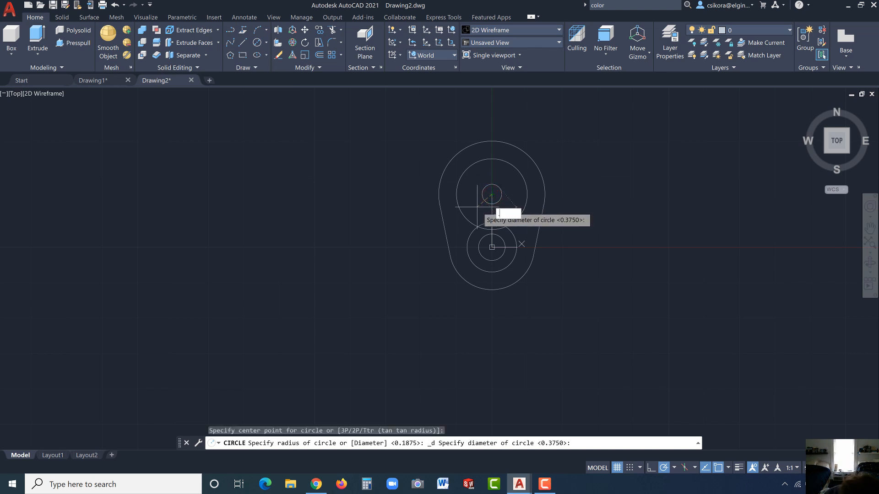
{"action": "type", "text": ".375"}
{"action": "key", "text": "Return"}
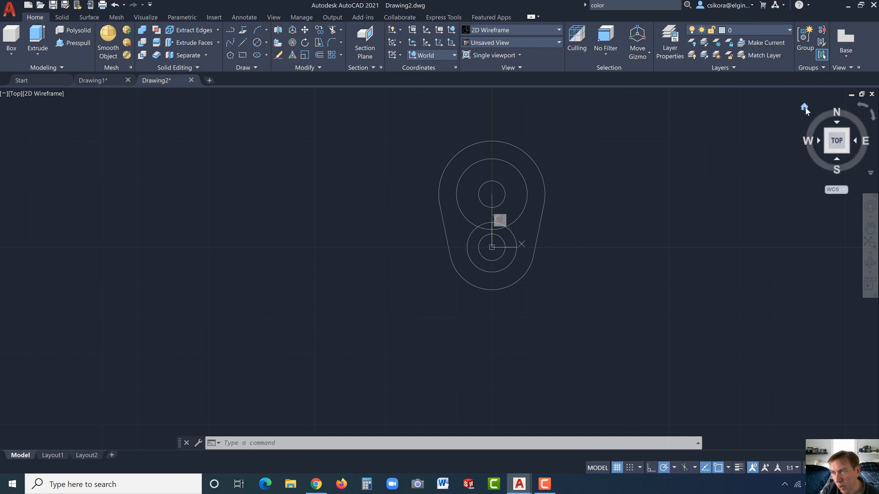
Switch to the isometric home view and rotate the UCS 90 degrees about its X axis
{"action": "left_click", "coordinate": [804, 107]}
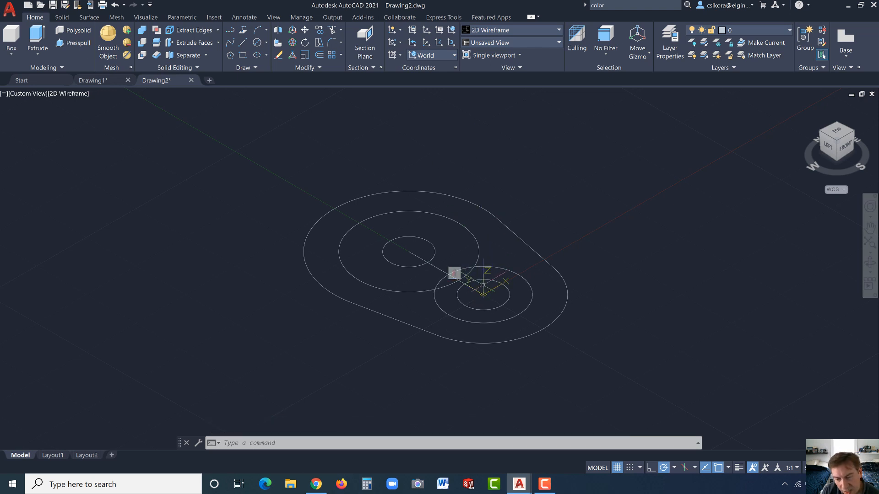
{"action": "left_click", "coordinate": [401, 42]}
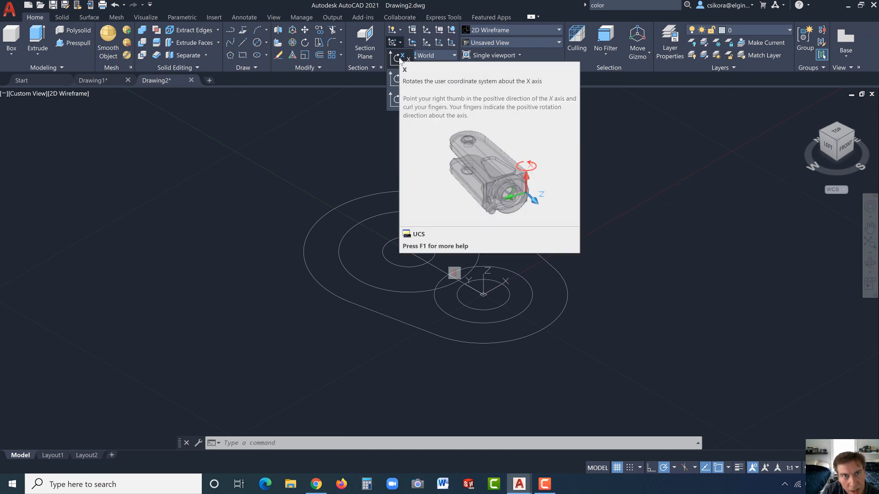
{"action": "left_click", "coordinate": [399, 58]}
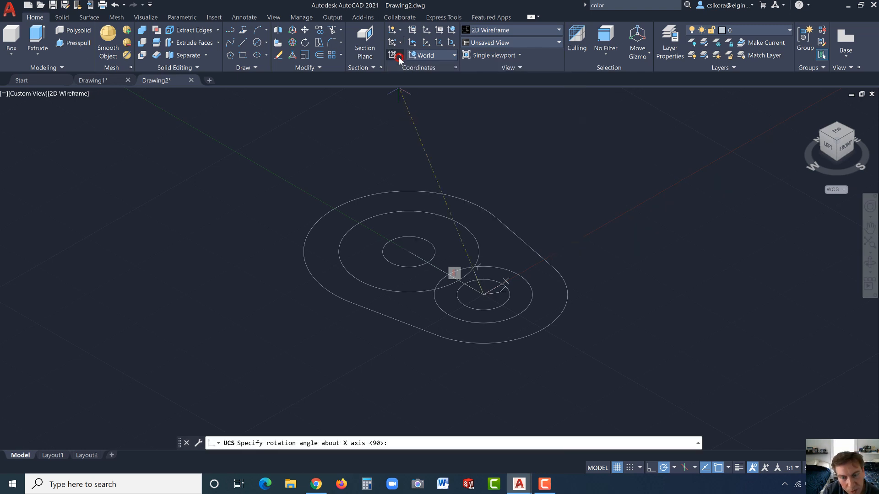
{"action": "left_click", "coordinate": [483, 184]}
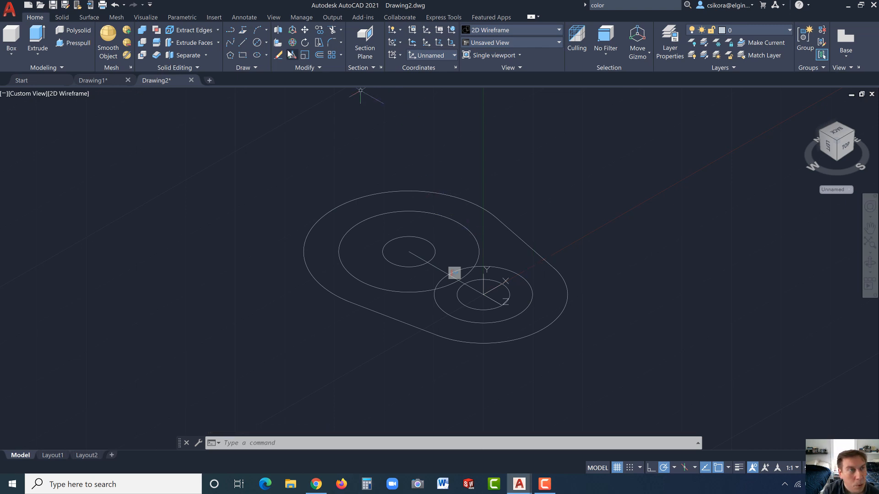
Draw a circle of diameter 0.5 centred at the origin on the rotated, upright XY plane
{"action": "left_click", "coordinate": [266, 42]}
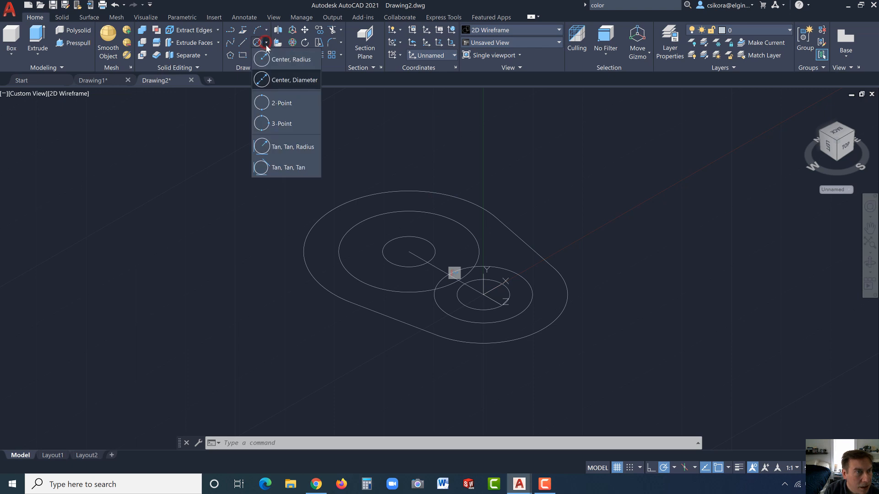
{"action": "left_click", "coordinate": [267, 81]}
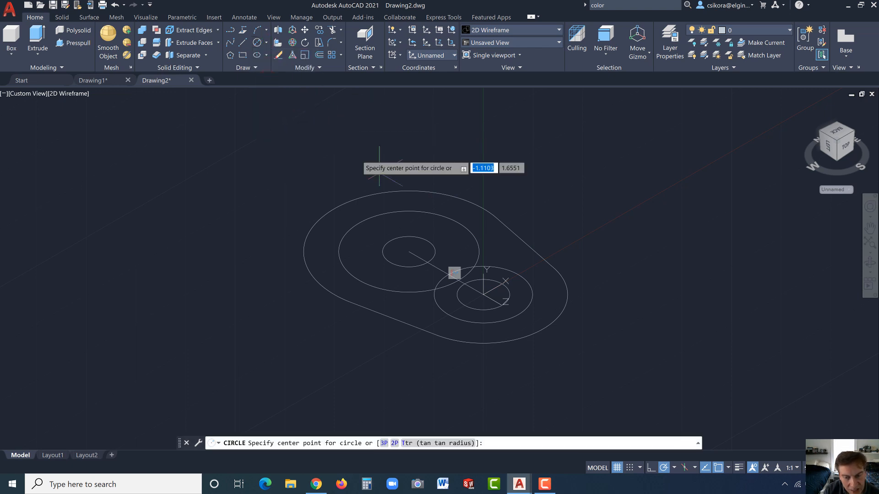
{"action": "left_click", "coordinate": [484, 294]}
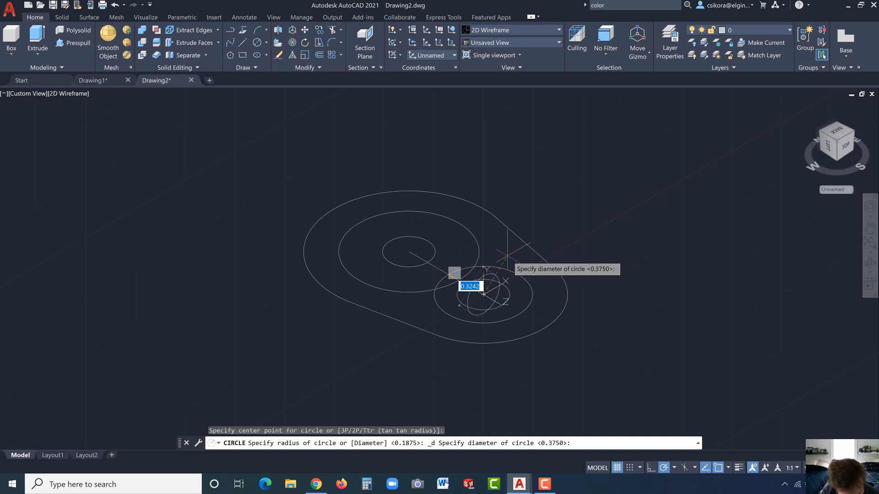
{"action": "type", "text": ".5"}
{"action": "key", "text": "Return"}
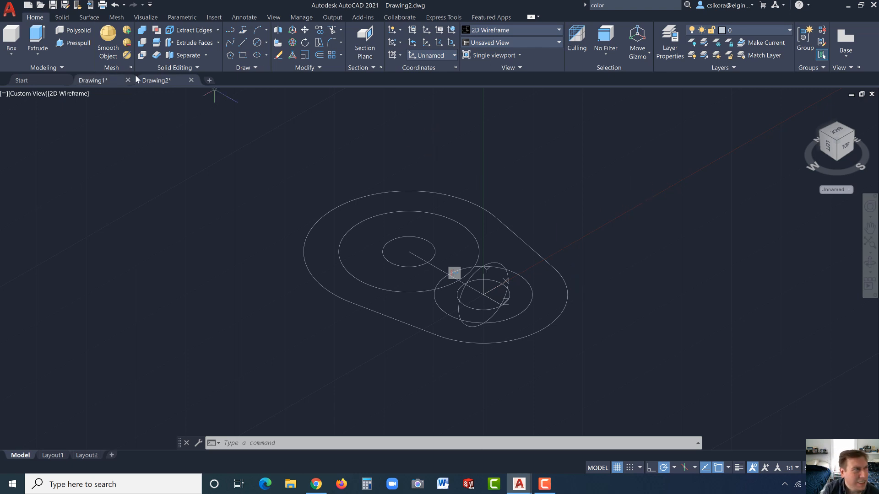
Extrude the upright 0.5-diameter circle 4 units away from the head as the handle, and set the visual style to Shades of Gray
{"action": "left_click", "coordinate": [38, 34]}
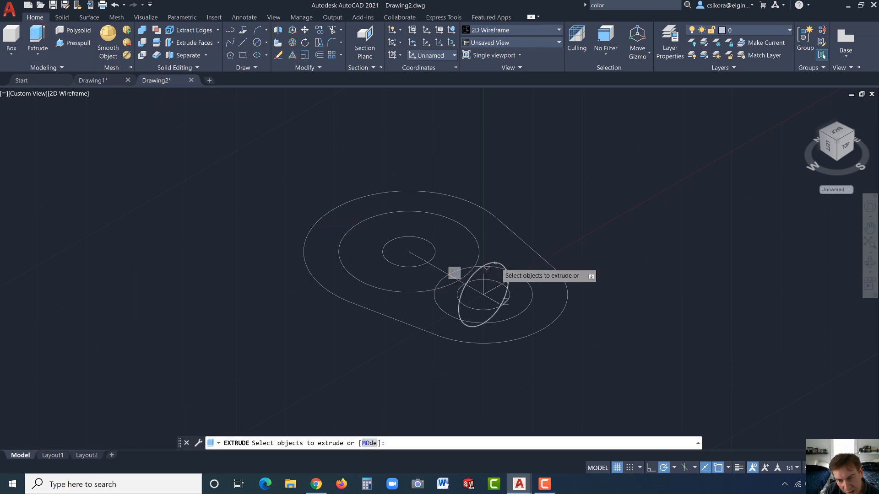
{"action": "left_click", "coordinate": [496, 263]}
{"action": "key", "text": "Return"}
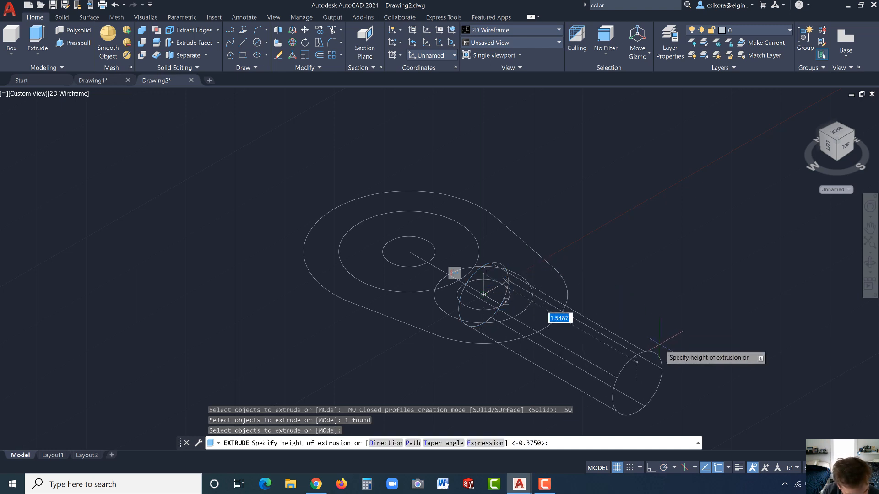
{"action": "type", "text": "4"}
{"action": "key", "text": "Return"}
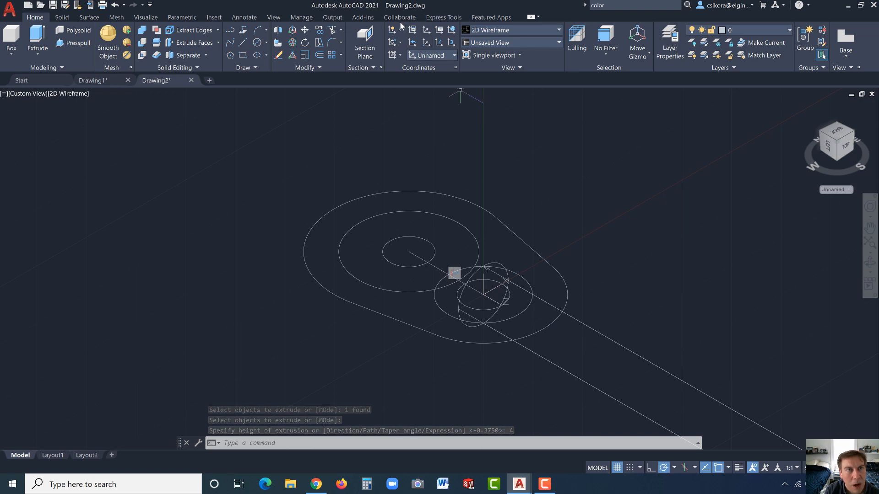
{"action": "left_click", "coordinate": [489, 32]}
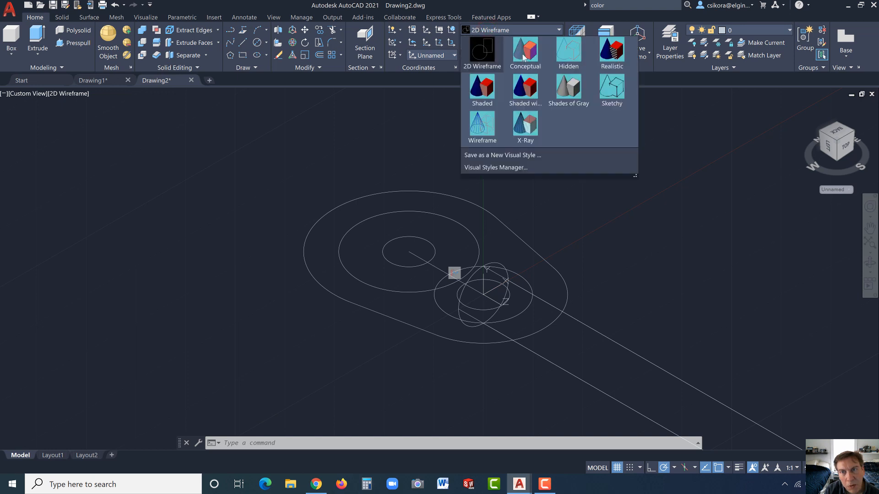
{"action": "left_click", "coordinate": [562, 83]}
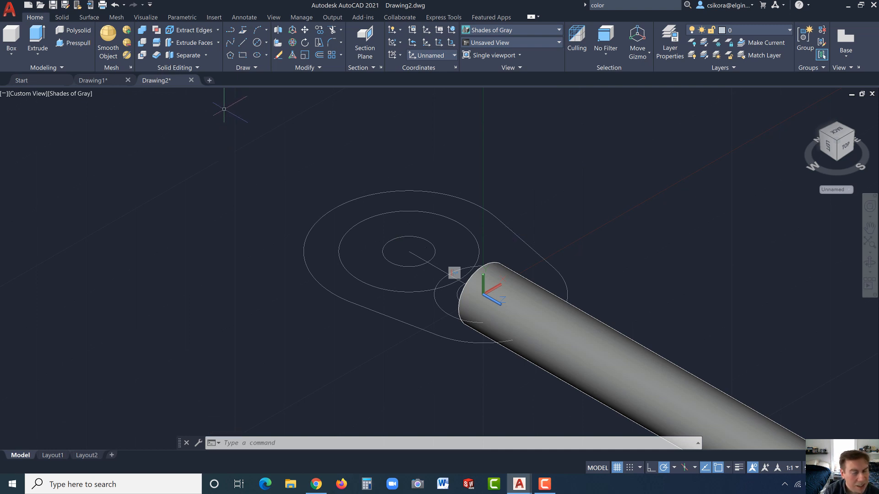
Join the two arcs and two tangent lines of the outer head outline into one polyline
{"action": "left_click", "coordinate": [39, 36]}
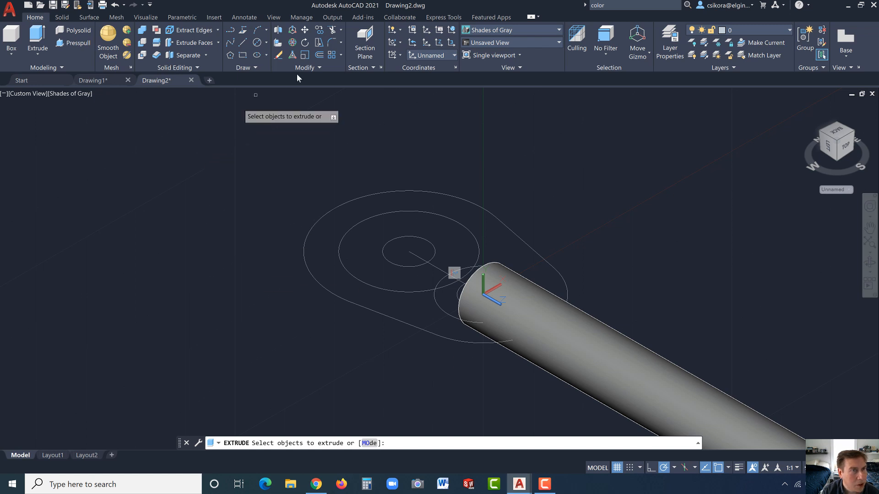
{"action": "left_click", "coordinate": [319, 69]}
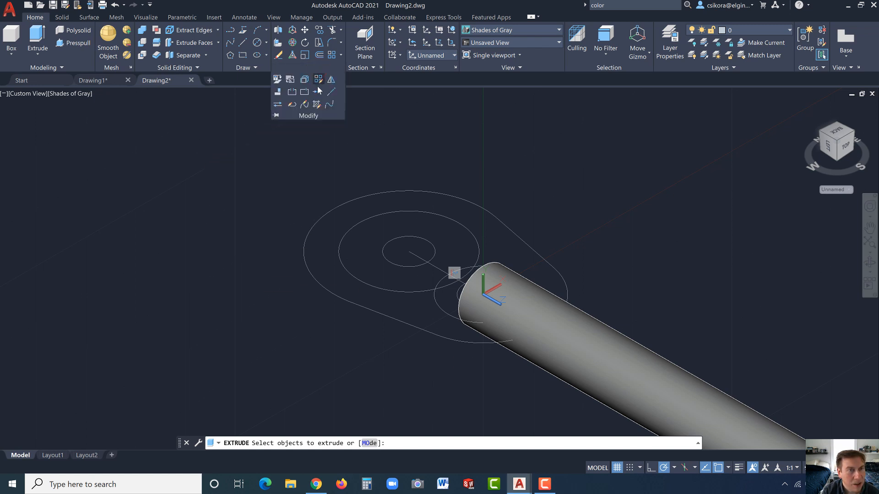
{"action": "left_click", "coordinate": [316, 92]}
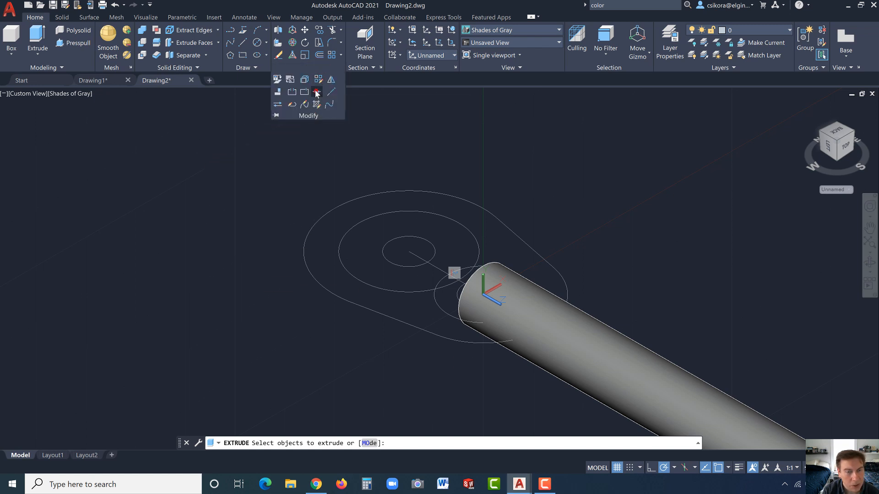
{"action": "left_click", "coordinate": [310, 271]}
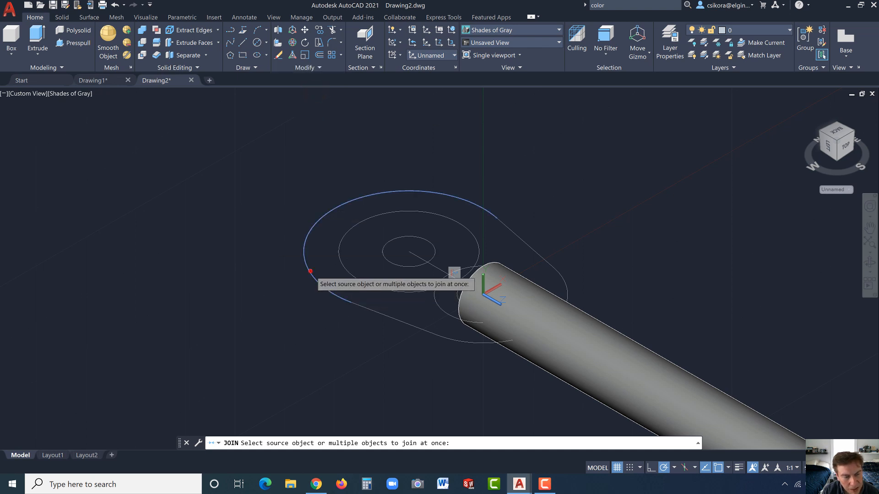
{"action": "left_click", "coordinate": [368, 308]}
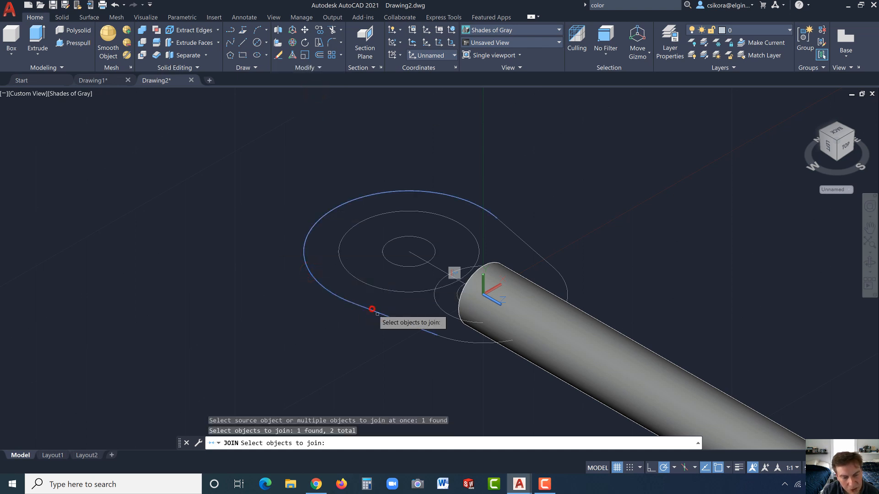
{"action": "left_click", "coordinate": [463, 342]}
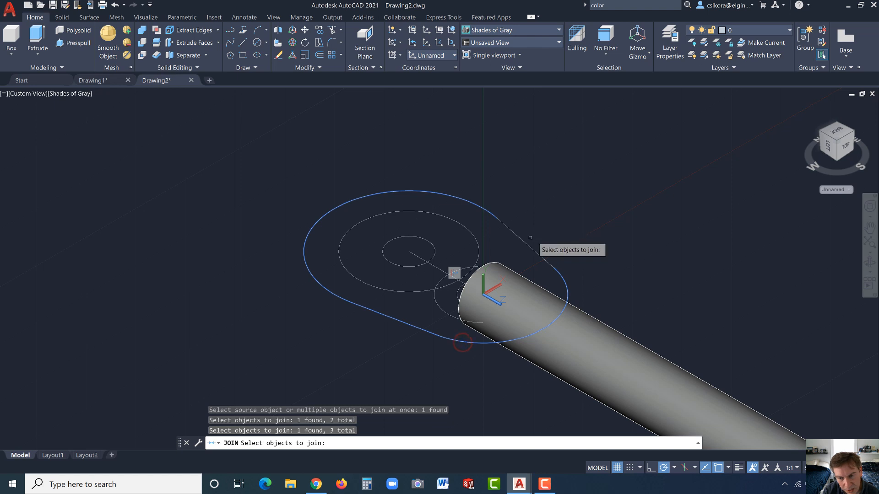
{"action": "left_click", "coordinate": [526, 241]}
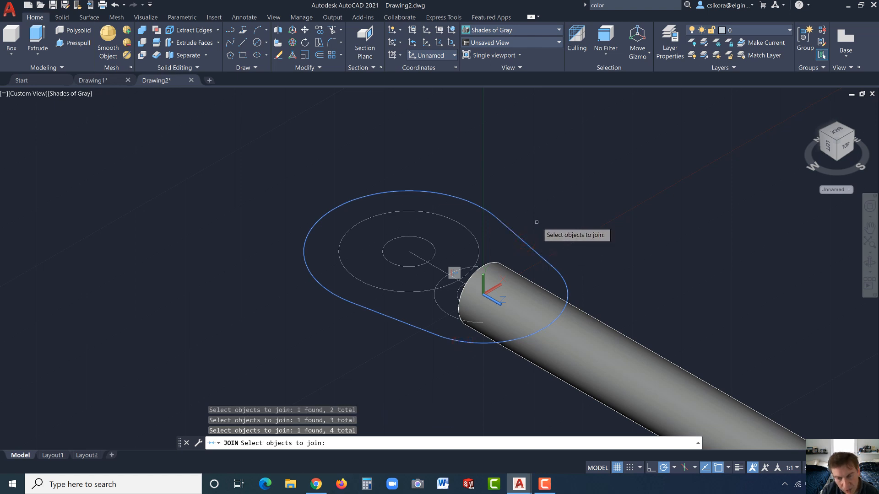
{"action": "key", "text": "Return"}
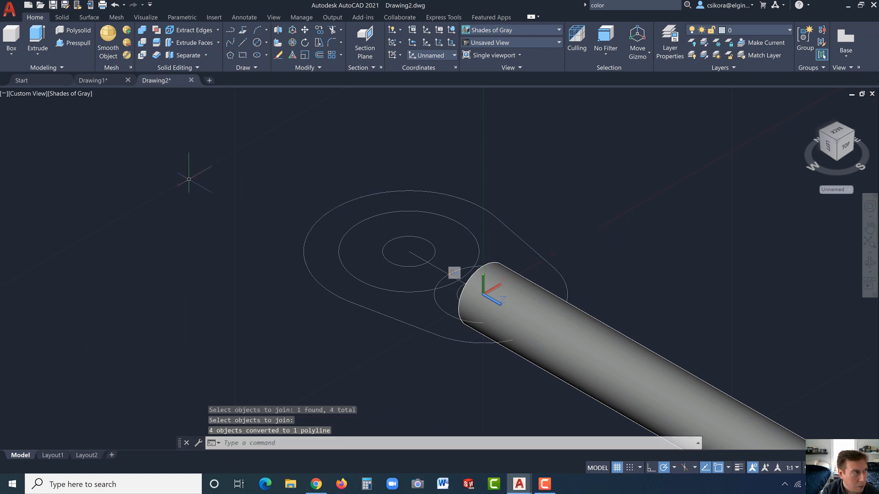
Extrude the joined head outline downward to a height of 0.5 with a taper angle of 7 degrees
{"action": "left_click", "coordinate": [37, 38]}
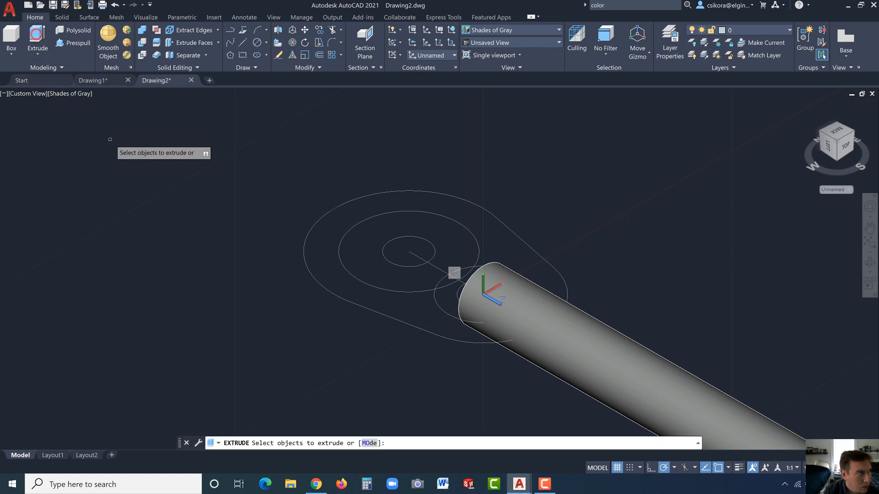
{"action": "left_click", "coordinate": [314, 279]}
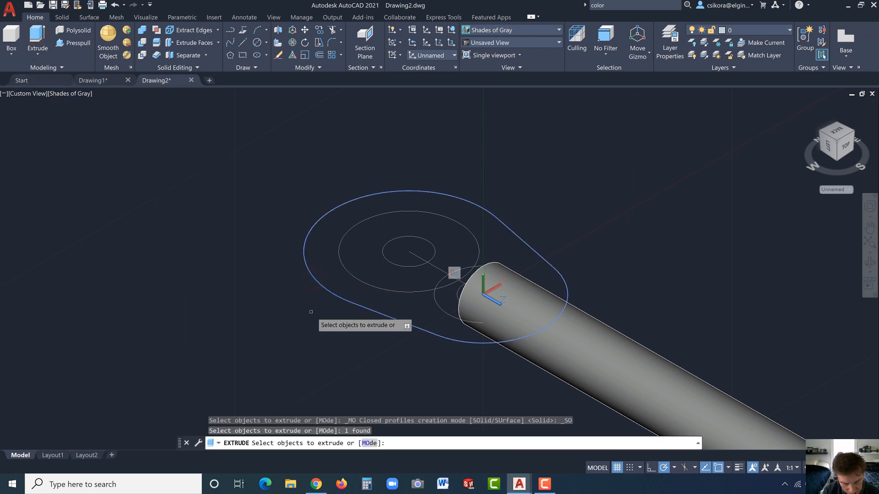
{"action": "key", "text": "Return"}
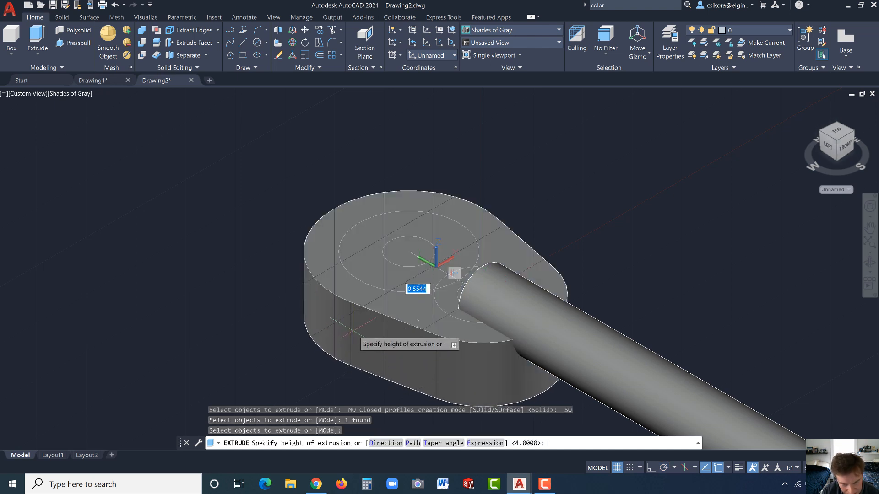
{"action": "left_click", "coordinate": [431, 444]}
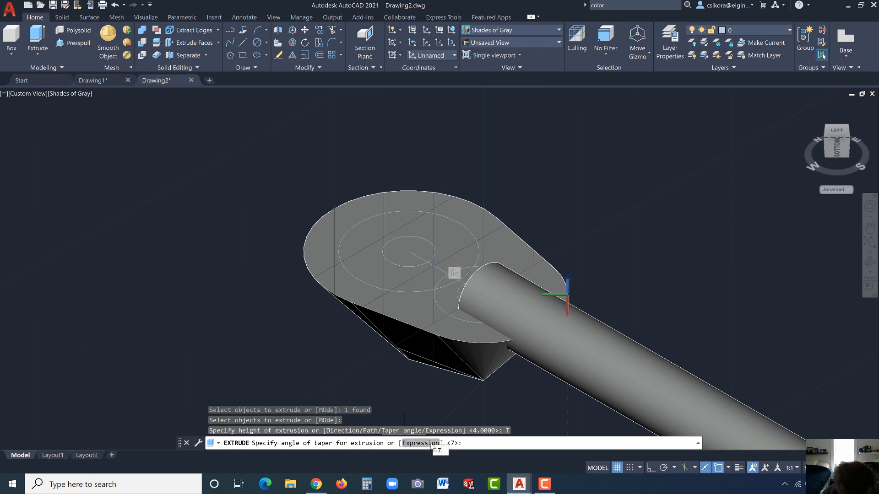
{"action": "key", "text": "Return"}
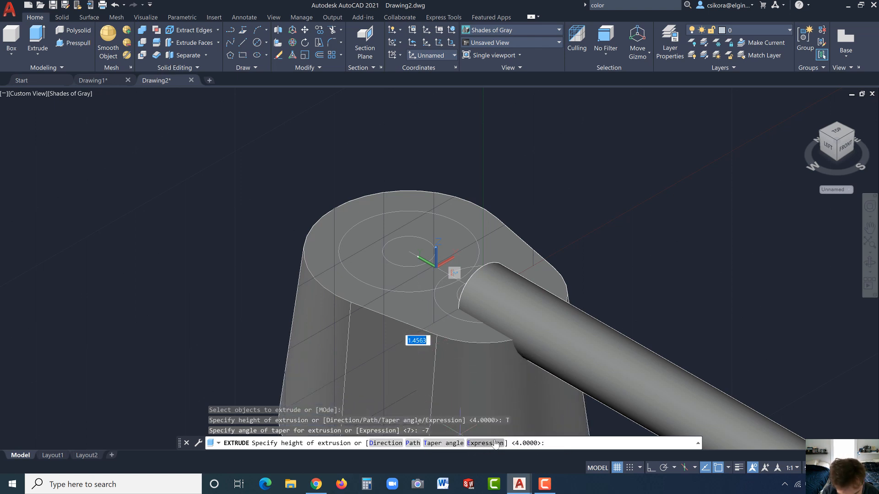
{"action": "left_click", "coordinate": [437, 443]}
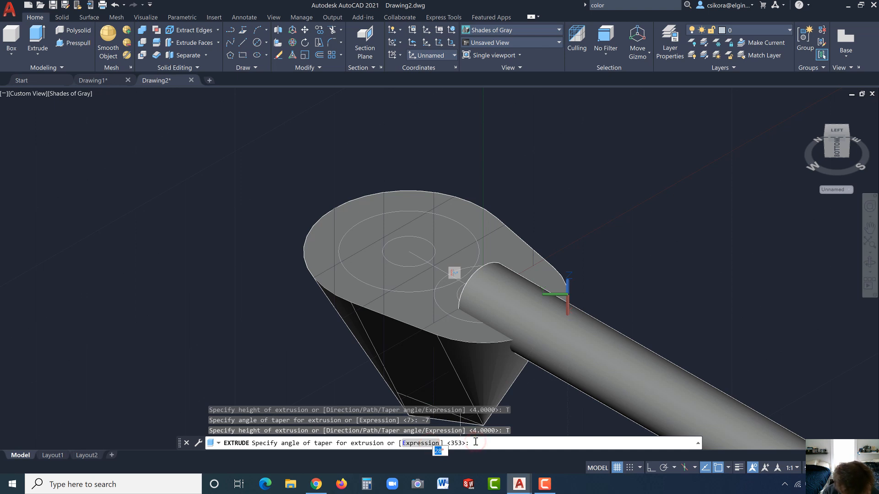
{"action": "type", "text": "7"}
{"action": "key", "text": "Return"}
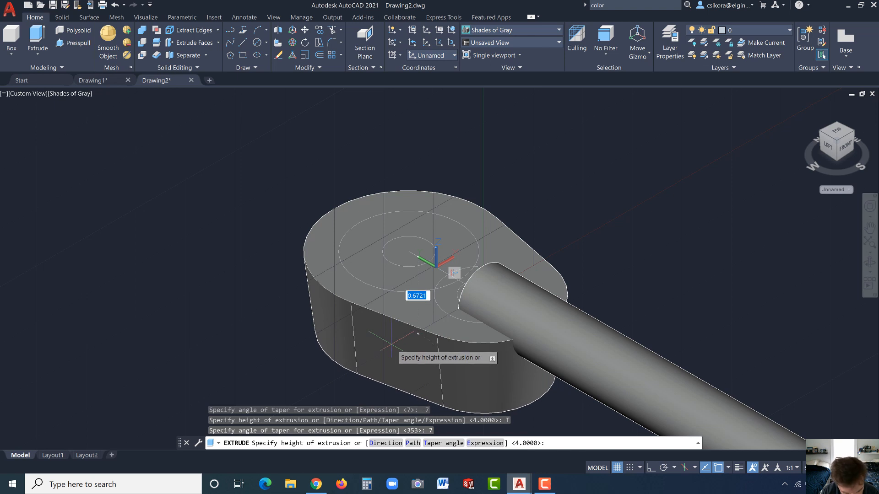
{"action": "type", "text": "."}
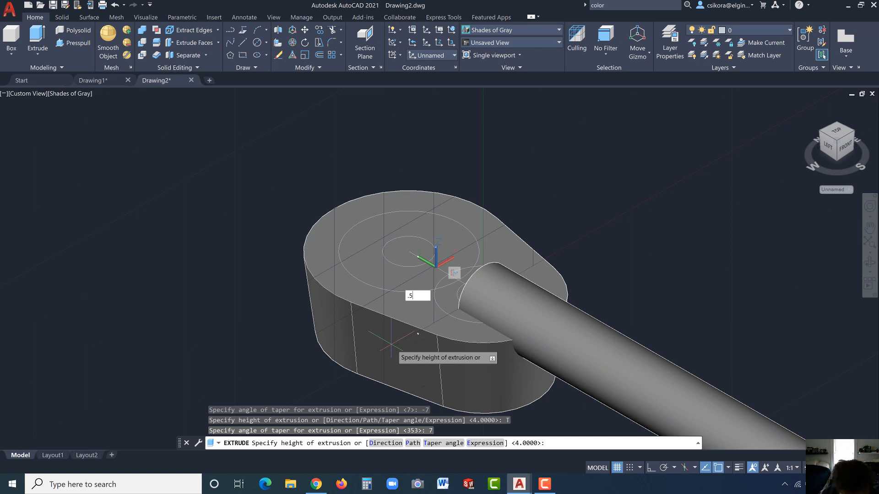
{"action": "type", "text": "5"}
{"action": "key", "text": "Return"}
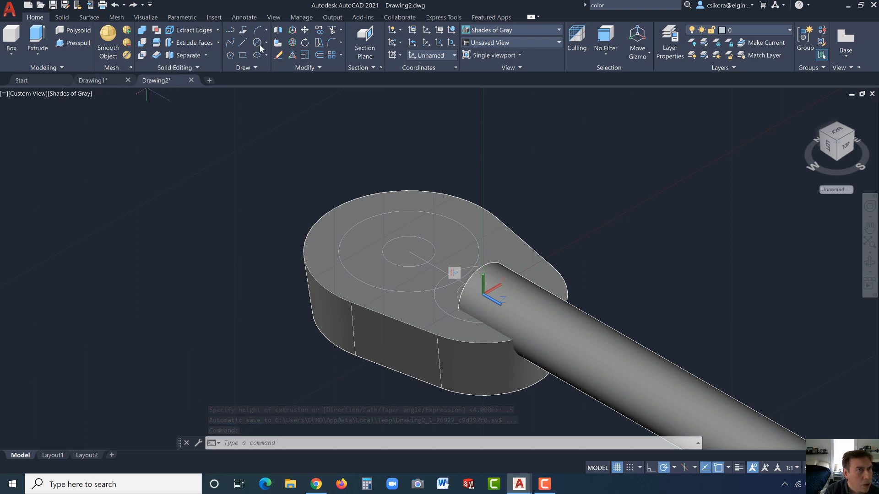
Mirror the tapered head solid in 3D about the plane of its upper face using three points, keeping the source object
{"action": "left_click", "coordinate": [277, 29]}
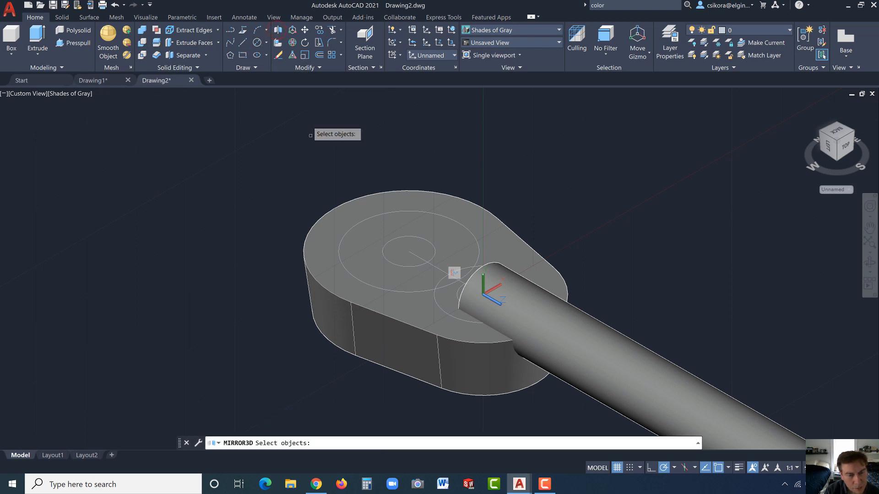
{"action": "left_click", "coordinate": [312, 258]}
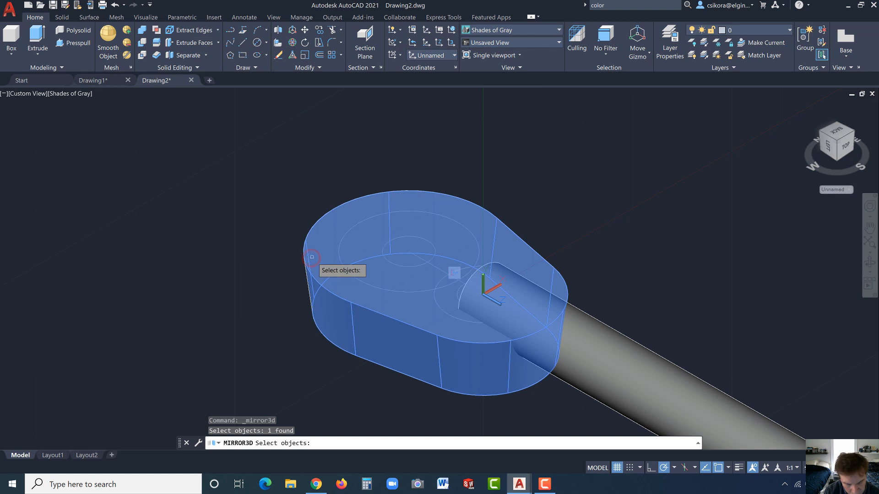
{"action": "key", "text": "Return"}
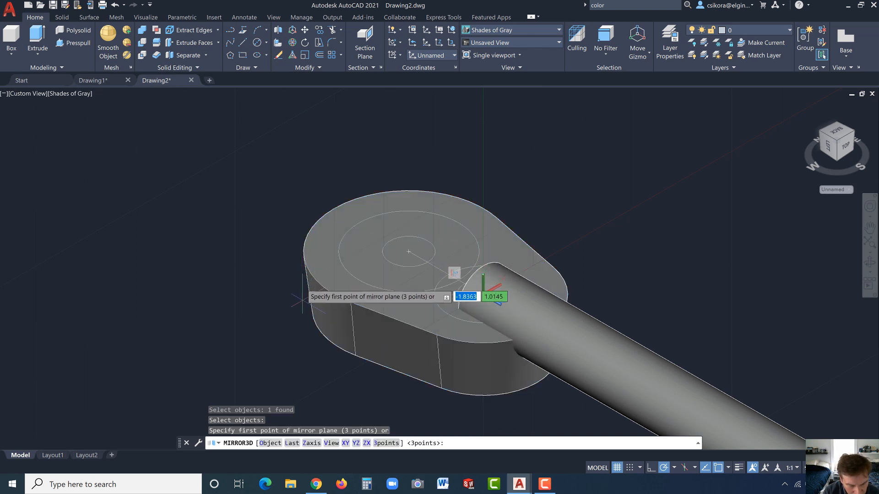
{"action": "left_click", "coordinate": [437, 336]}
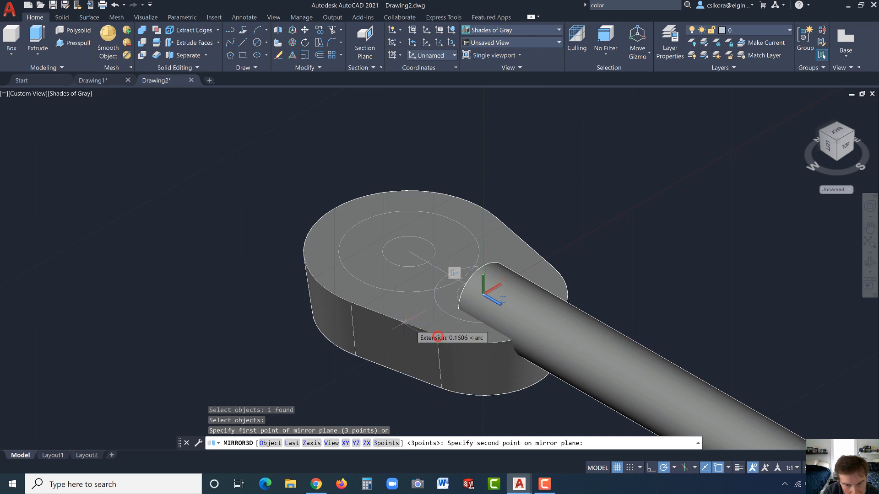
{"action": "left_click", "coordinate": [350, 303]}
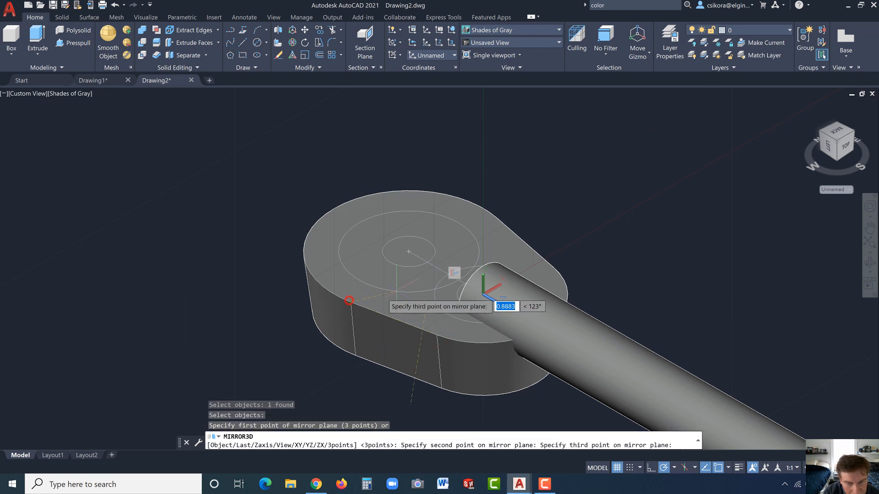
{"action": "left_click", "coordinate": [527, 246]}
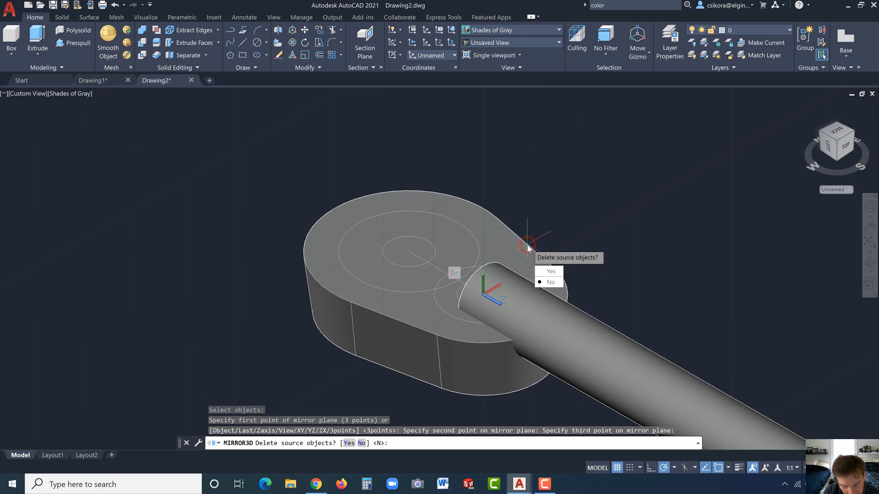
{"action": "key", "text": "Return"}
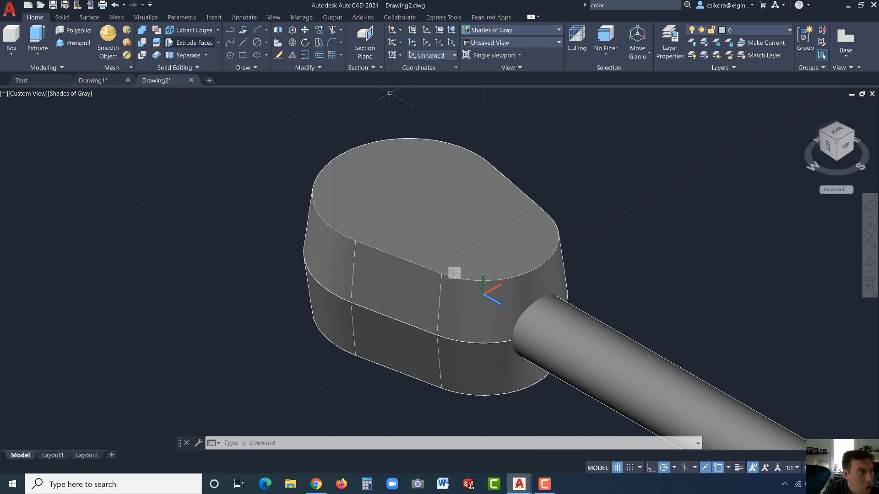
Union the lower head half, the mirrored upper half and the handle into one solid
{"action": "left_click", "coordinate": [142, 33]}
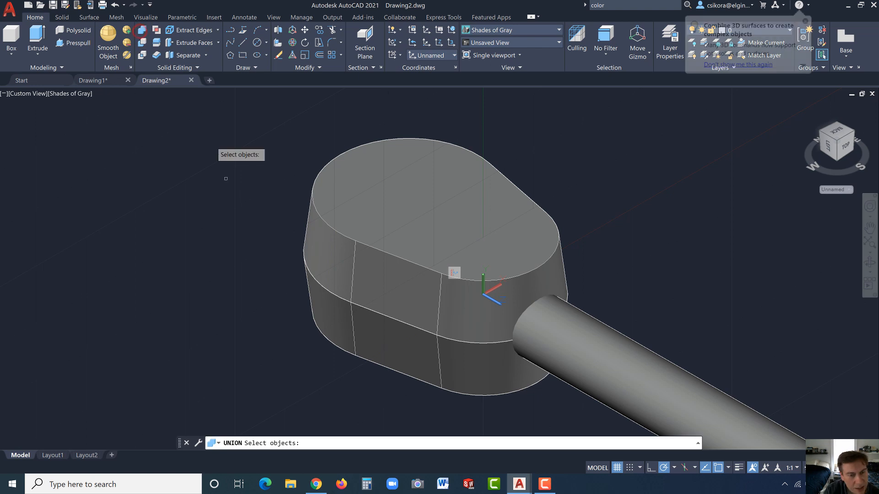
{"action": "left_click", "coordinate": [334, 262]}
{"action": "left_click", "coordinate": [328, 307]}
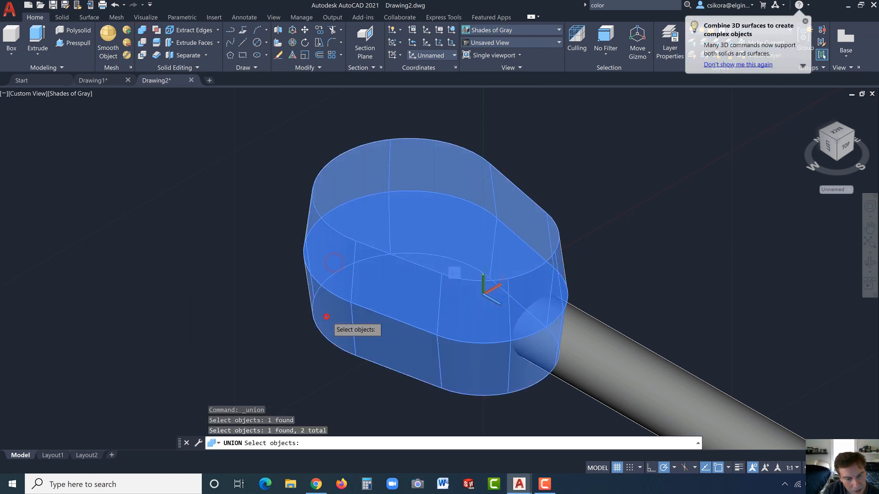
{"action": "left_click", "coordinate": [600, 341]}
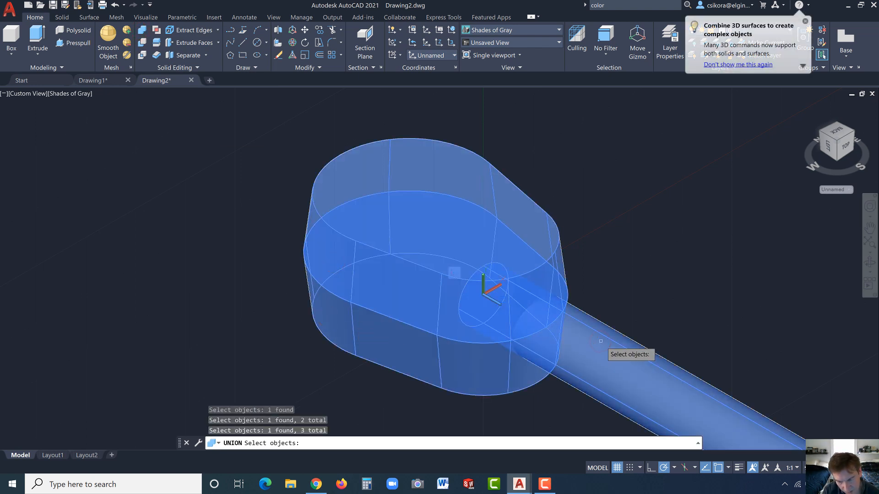
{"action": "key", "text": "Return"}
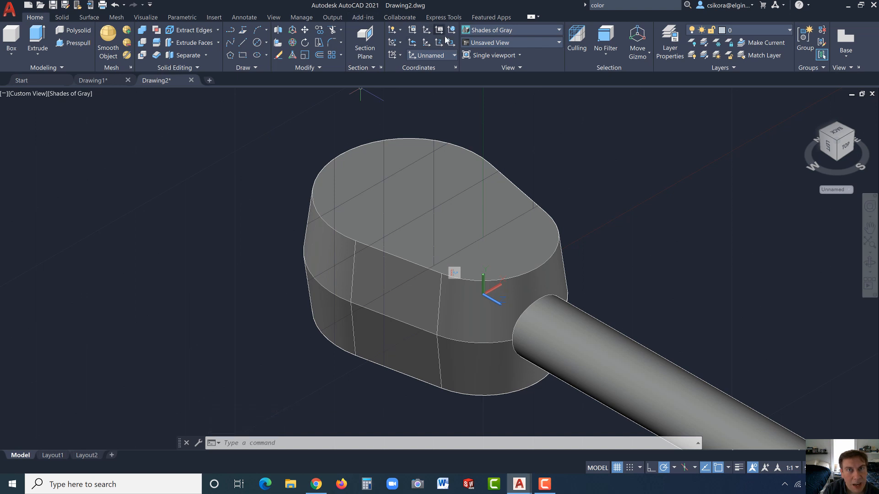
Set the visual style to 2D Wireframe
{"action": "left_click", "coordinate": [475, 35]}
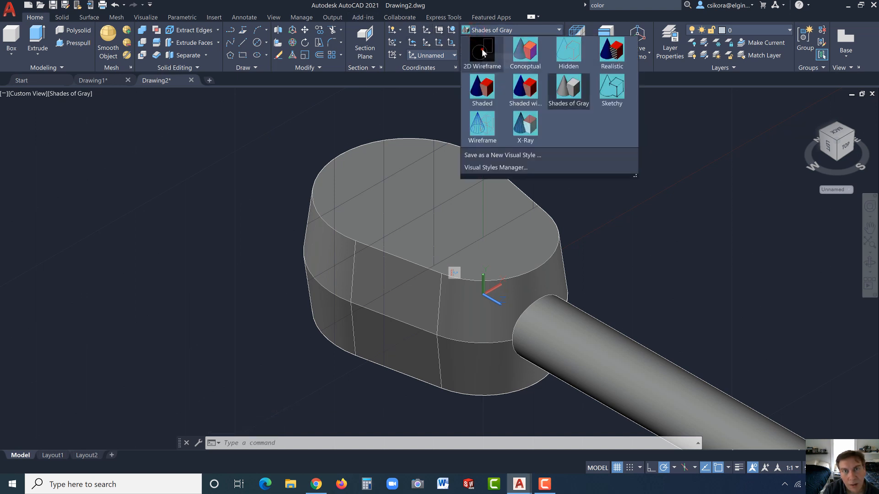
{"action": "left_click", "coordinate": [481, 46]}
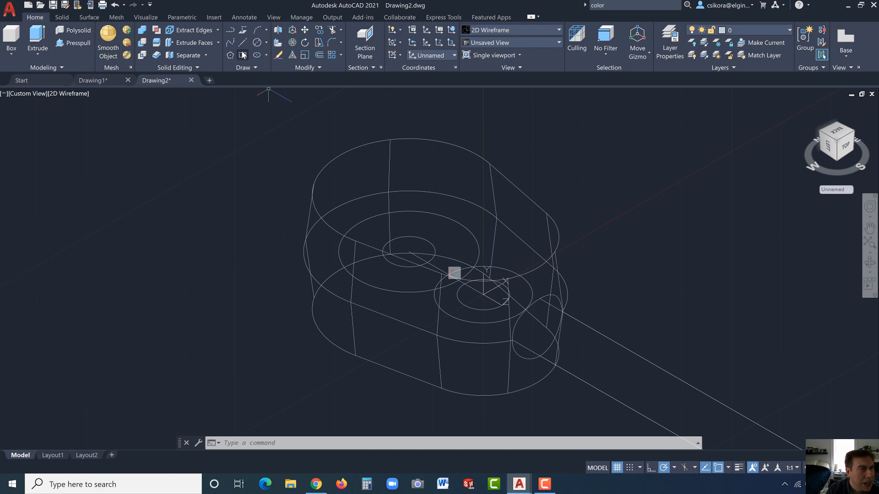
Try to trim the overlapping arcs between the two larger intersecting pocket circles inside the head
{"action": "left_click", "coordinate": [332, 30]}
{"action": "left_click", "coordinate": [473, 275]}
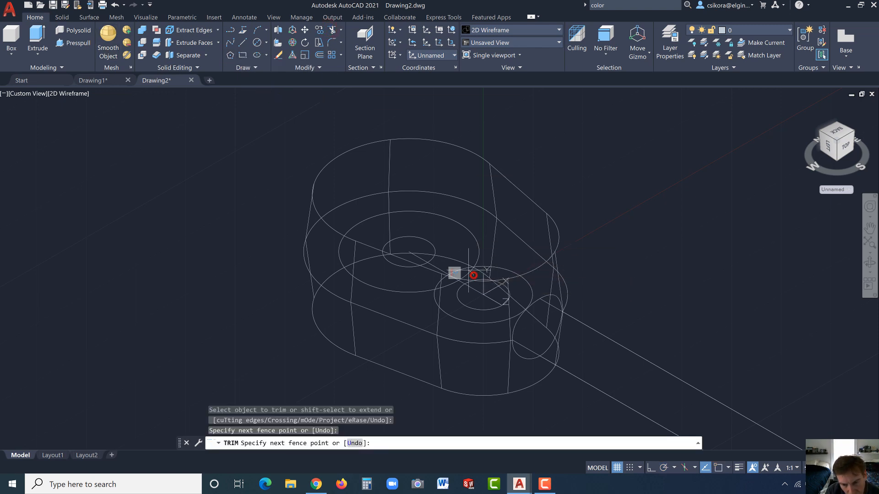
{"action": "key", "text": "Return"}
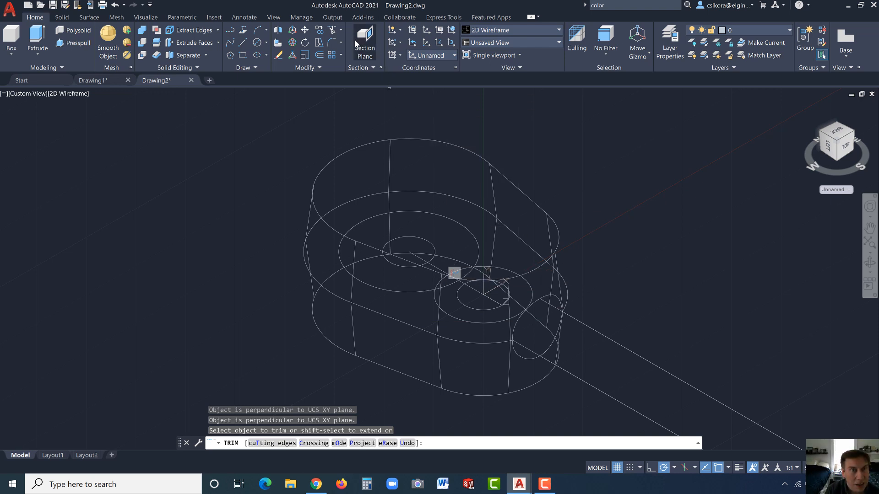
Reset the UCS to World and trim away the overlapping arcs where the two larger pocket circles intersect
{"action": "left_click", "coordinate": [452, 30]}
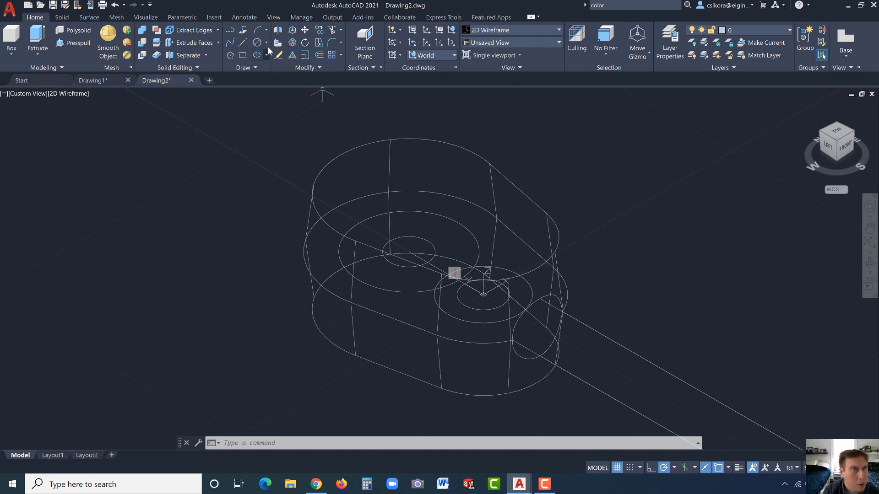
{"action": "left_click", "coordinate": [331, 30]}
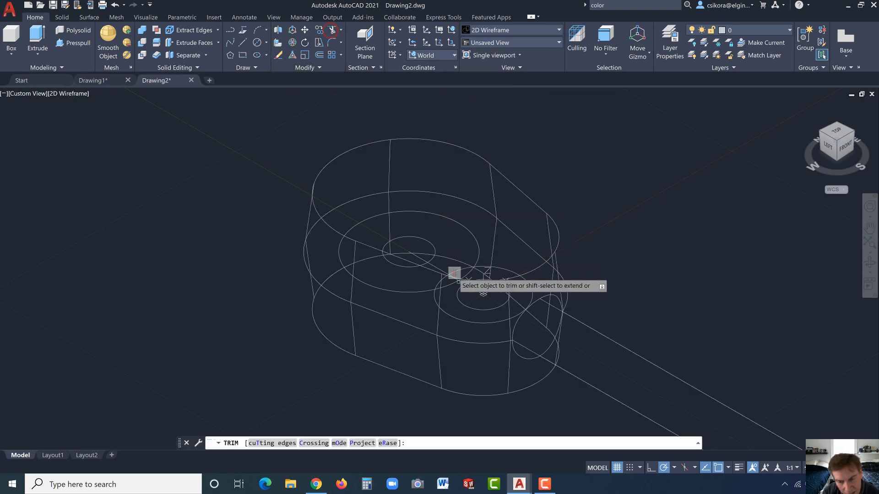
{"action": "left_click", "coordinate": [474, 274]}
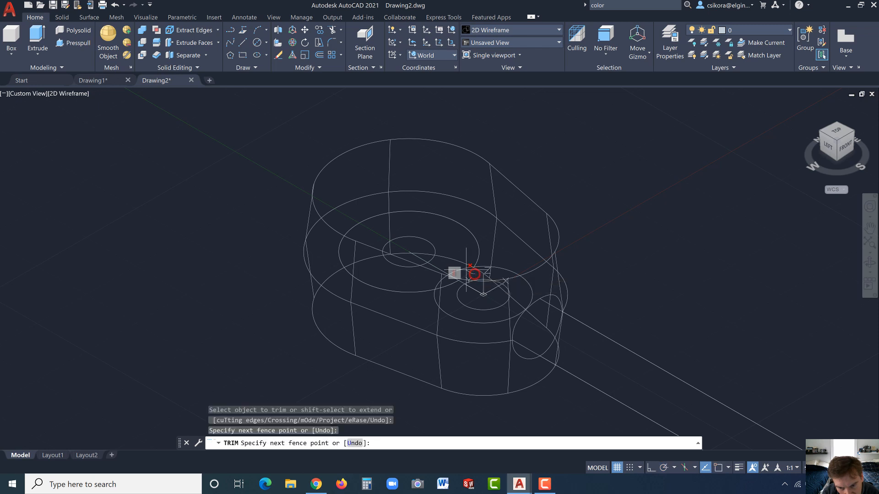
{"action": "left_click", "coordinate": [443, 283]}
{"action": "key", "text": "Return"}
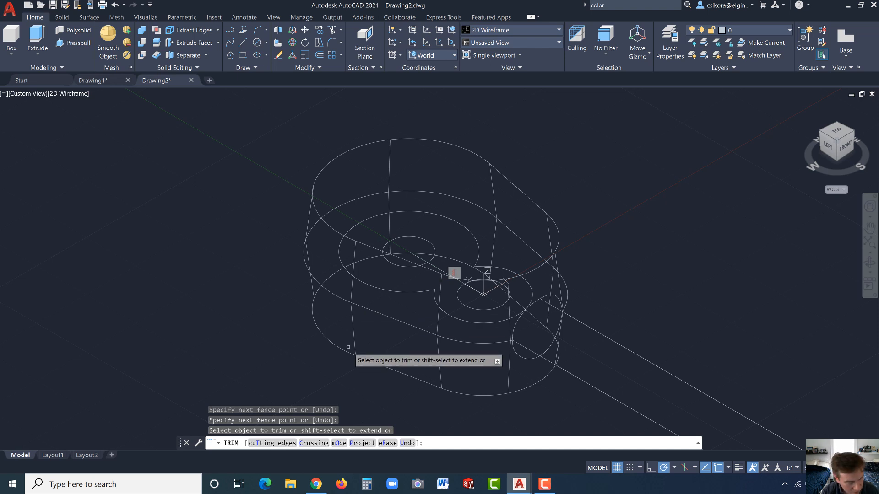
{"action": "key", "text": "Escape"}
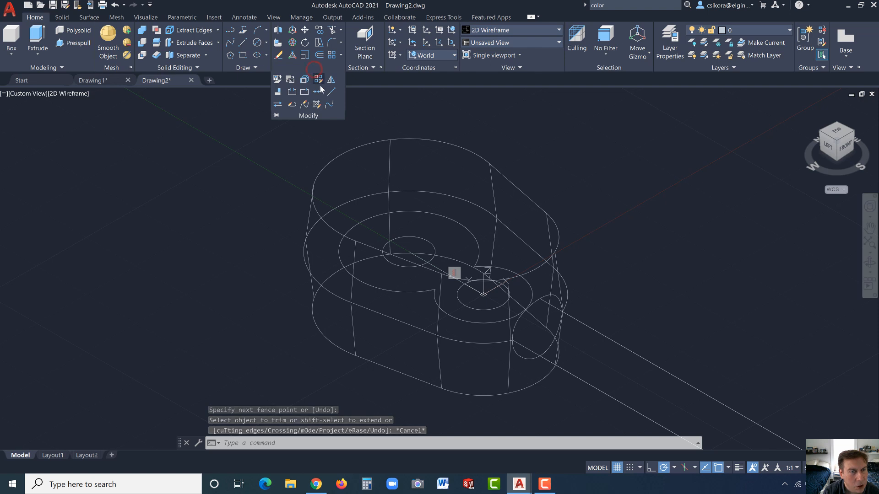
Join the two trimmed pocket arcs inside the head into one closed outline
{"action": "left_click", "coordinate": [316, 104]}
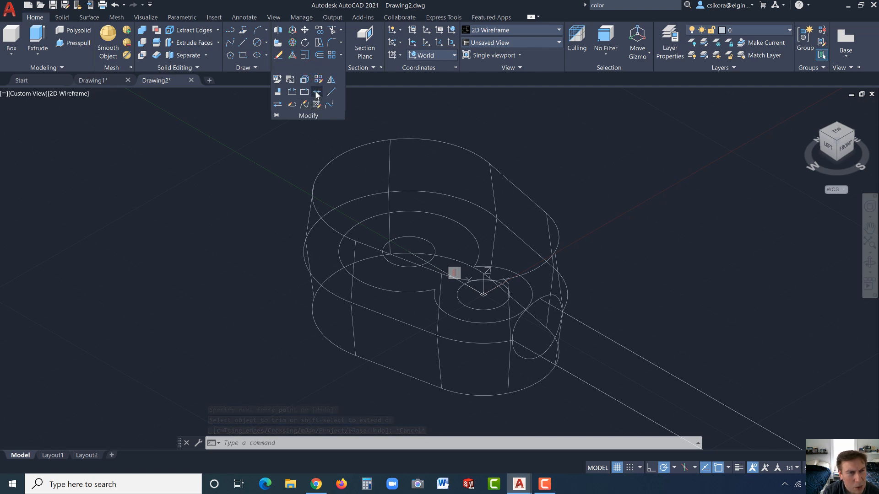
{"action": "left_click", "coordinate": [383, 288]}
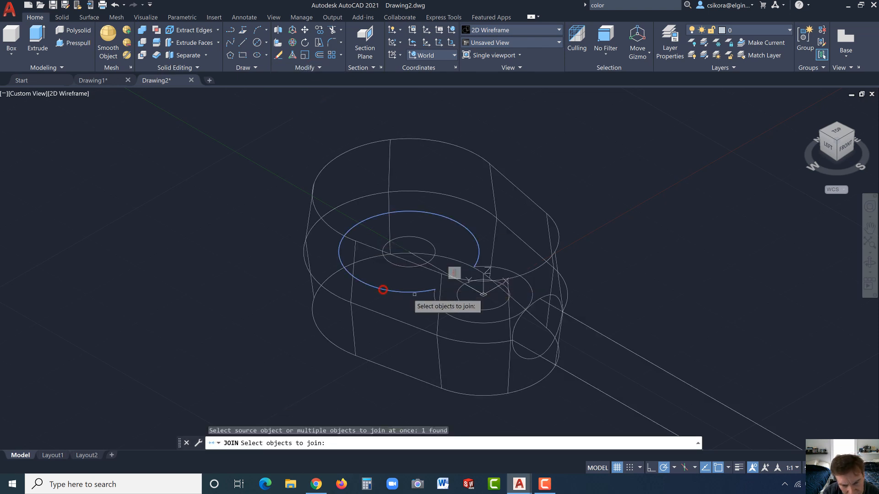
{"action": "left_click", "coordinate": [449, 315]}
{"action": "key", "text": "Return"}
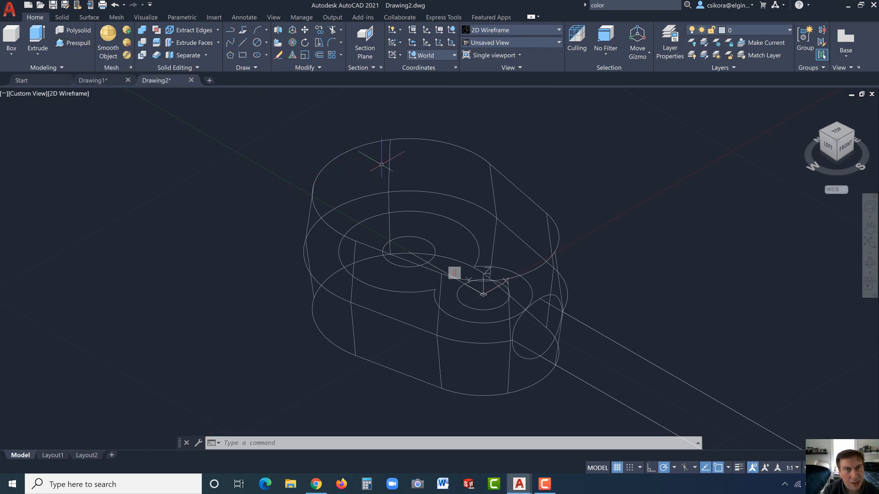
Set the visual style to Shades of Gray and offset the edges of the head's top face inward by a distance of 0.125
{"action": "left_click", "coordinate": [474, 29]}
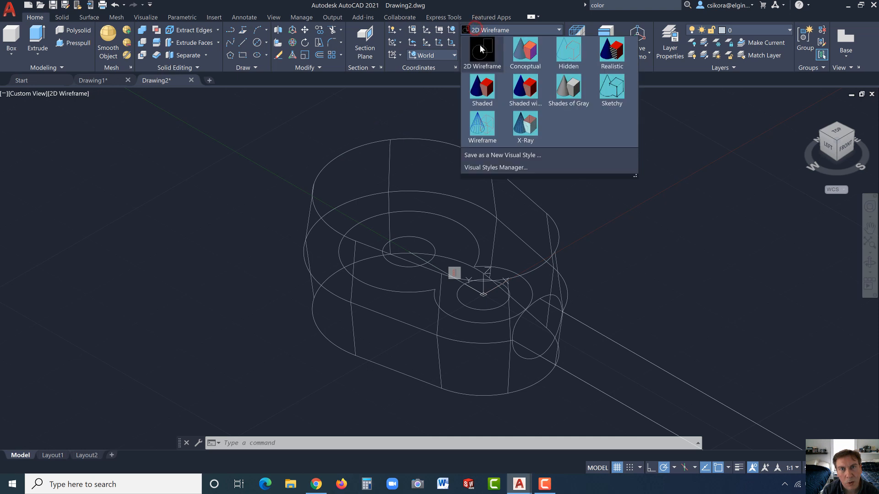
{"action": "left_click", "coordinate": [568, 95]}
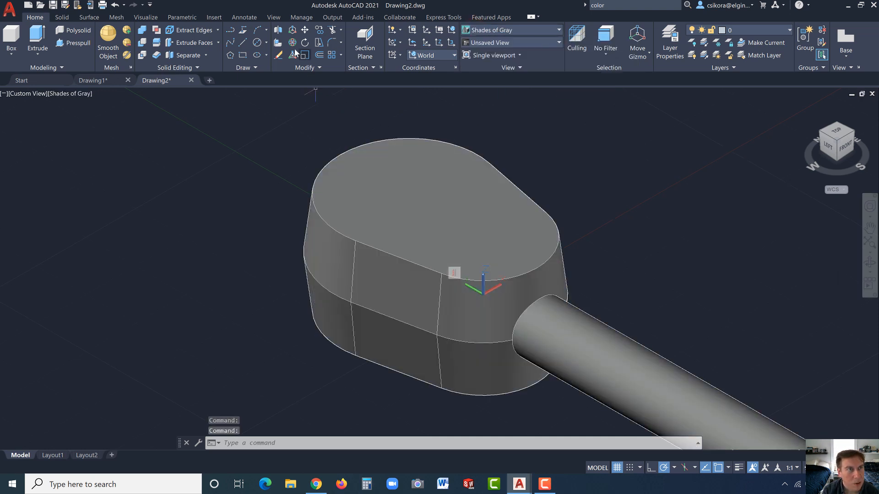
{"action": "left_click", "coordinate": [61, 17]}
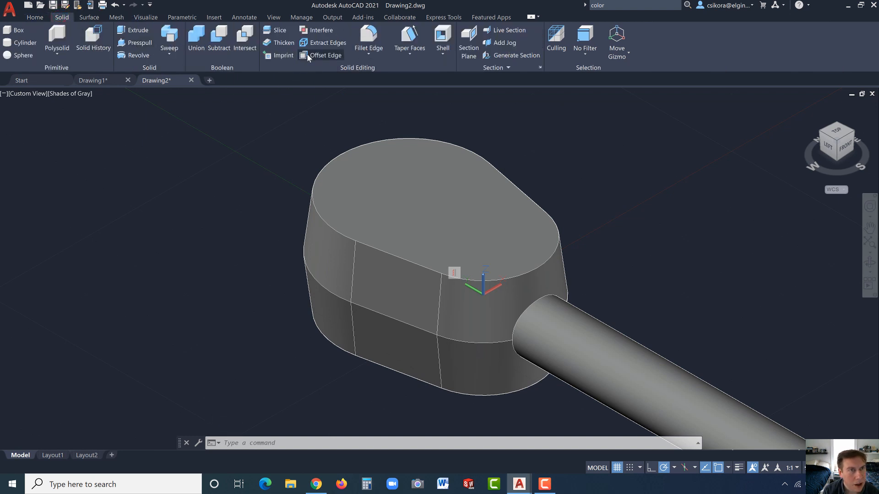
{"action": "left_click", "coordinate": [321, 55]}
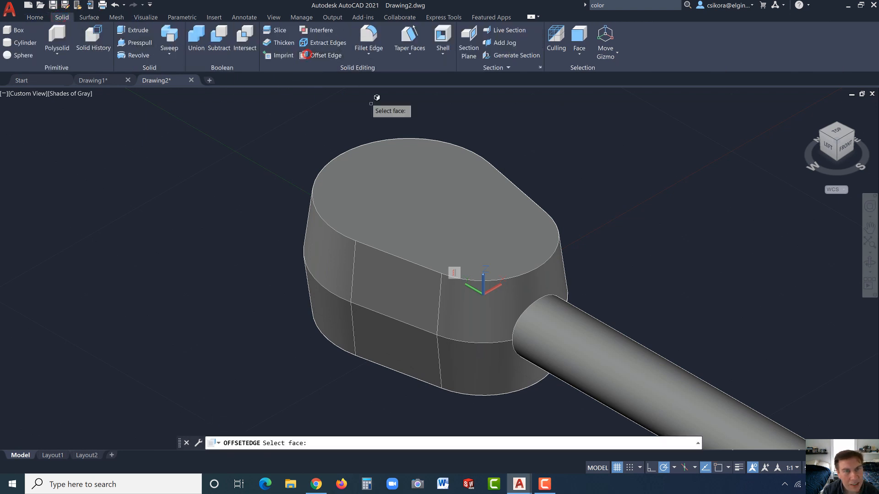
{"action": "left_click", "coordinate": [459, 179]}
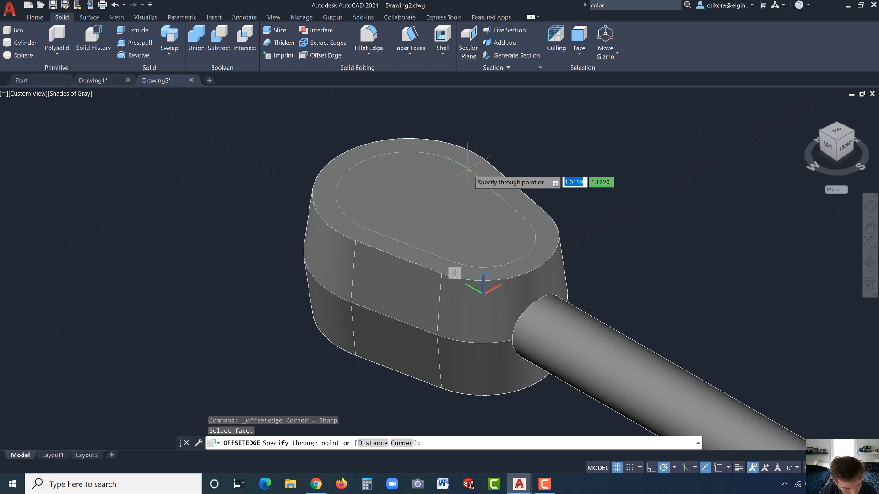
{"action": "left_click", "coordinate": [368, 444]}
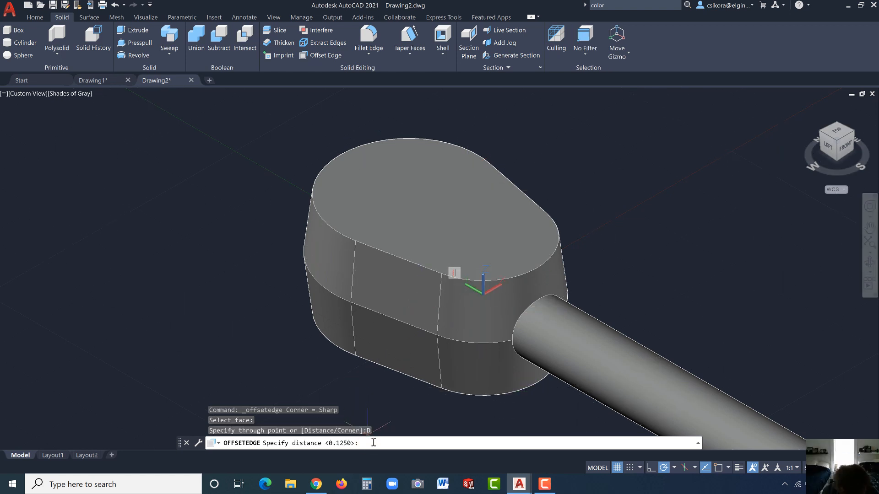
{"action": "type", "text": "."}
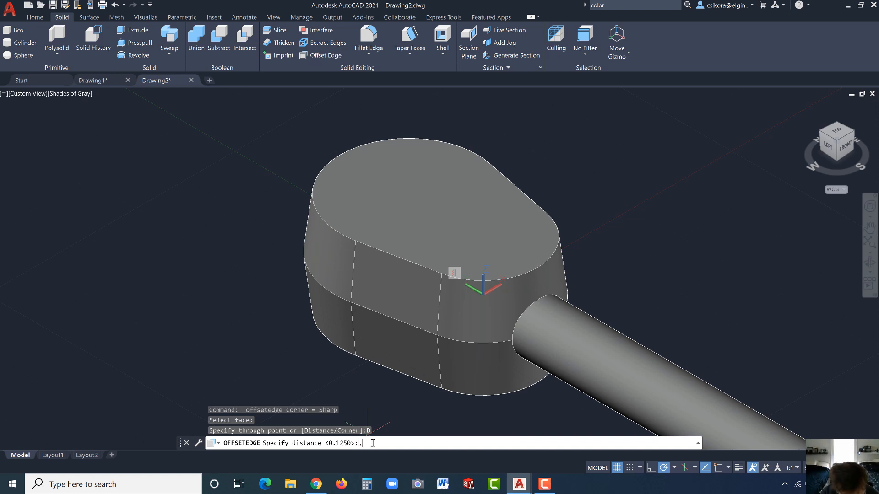
{"action": "type", "text": "125"}
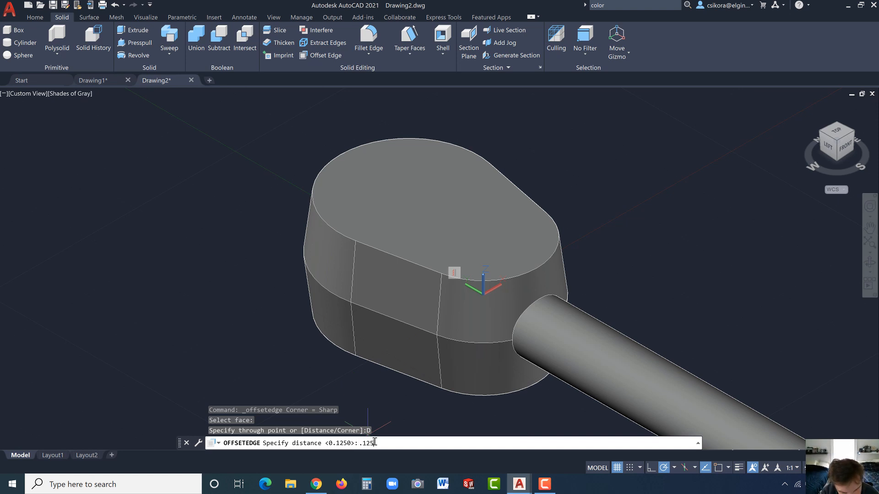
{"action": "key", "text": "Return"}
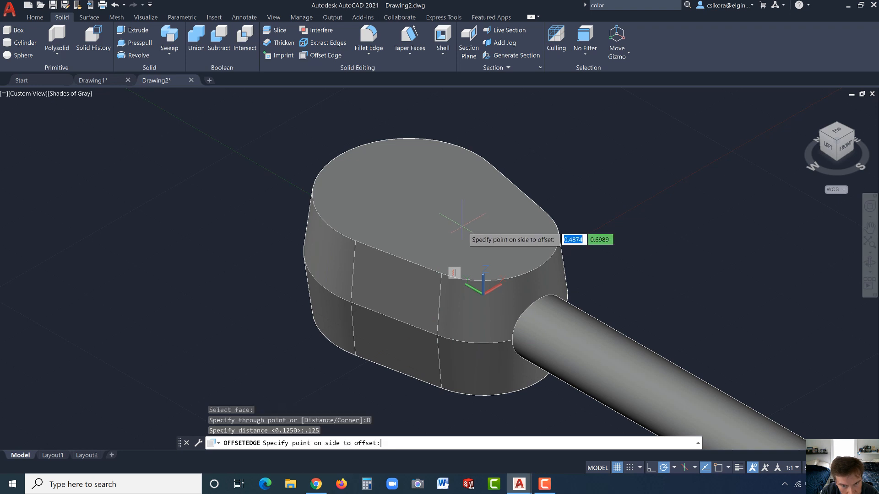
{"action": "left_click", "coordinate": [478, 202]}
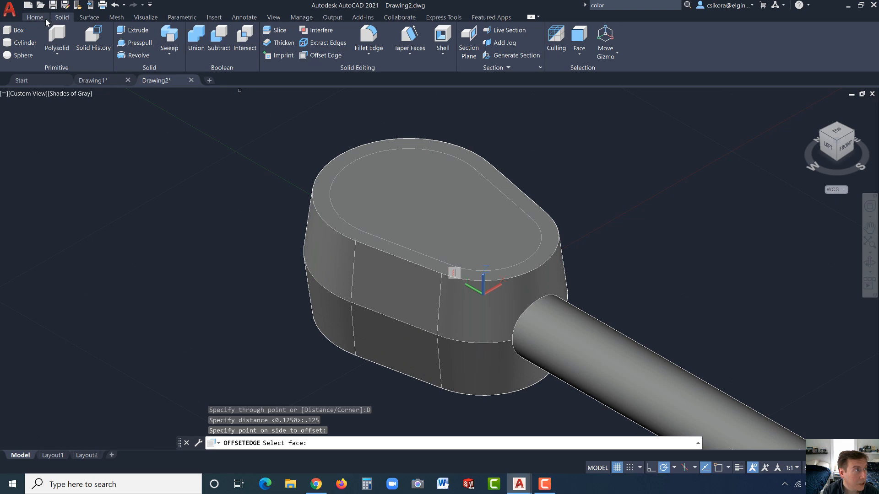
Presspull the inset area of the head's top face 0.125 down into the head to form the recess
{"action": "left_click", "coordinate": [131, 43]}
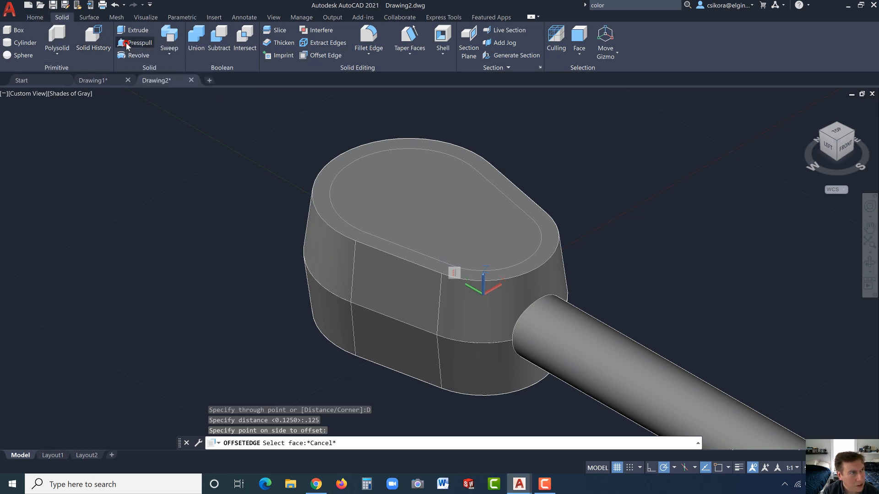
{"action": "left_click", "coordinate": [414, 203]}
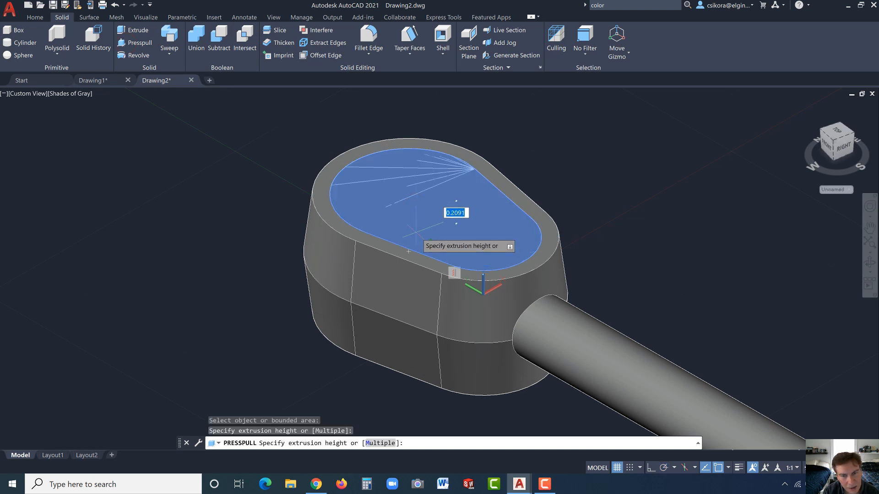
{"action": "type", "text": "."}
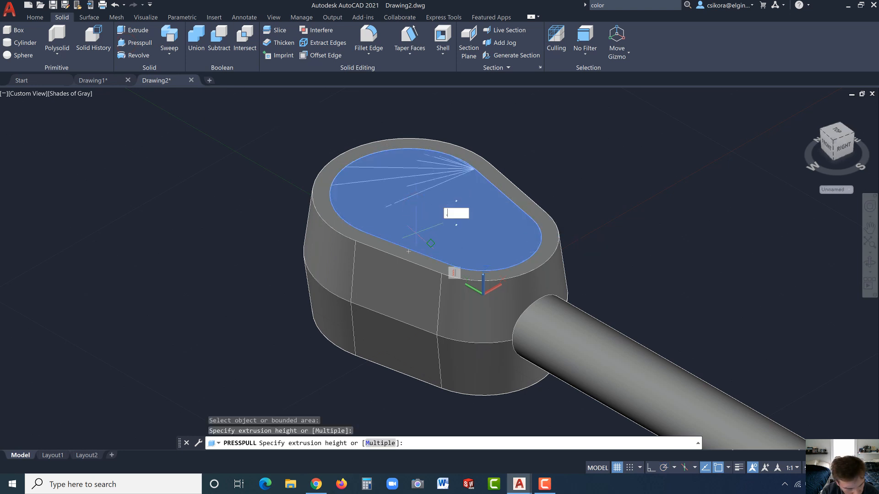
{"action": "type", "text": "125"}
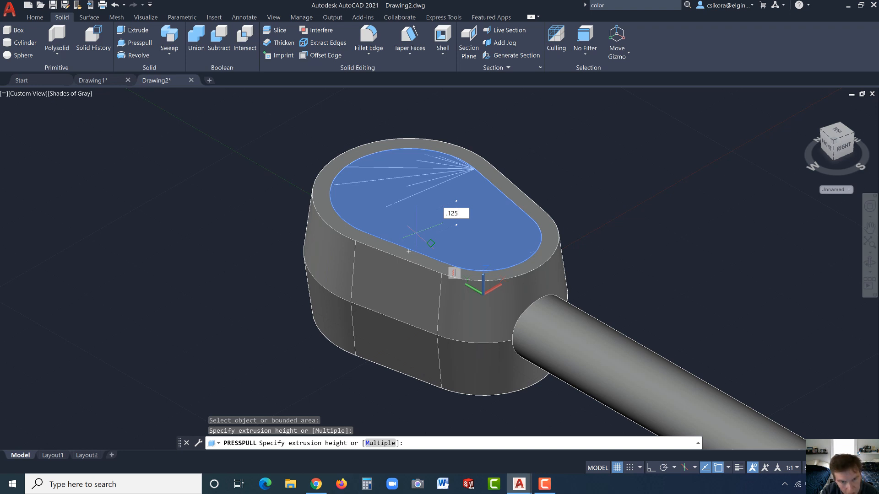
{"action": "key", "text": "Return"}
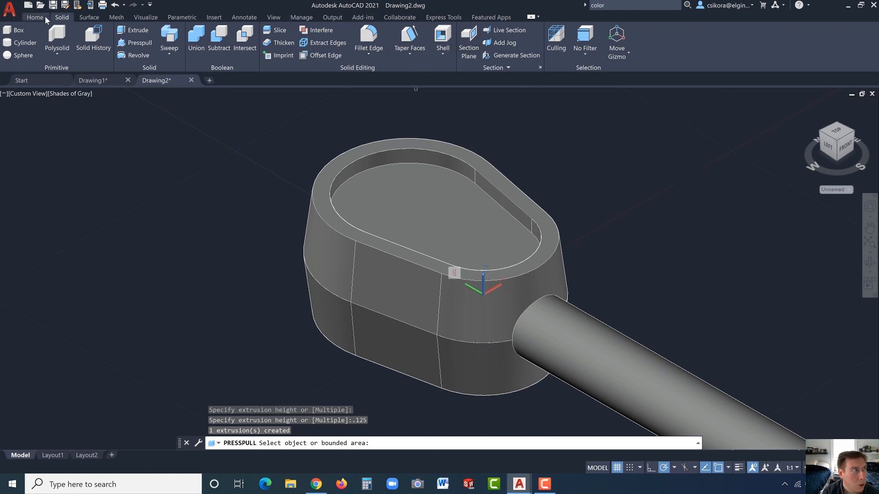
Set the visual style to 2D Wireframe and extrude the joined pocket outline upward to a height of 0.75
{"action": "left_click", "coordinate": [44, 16]}
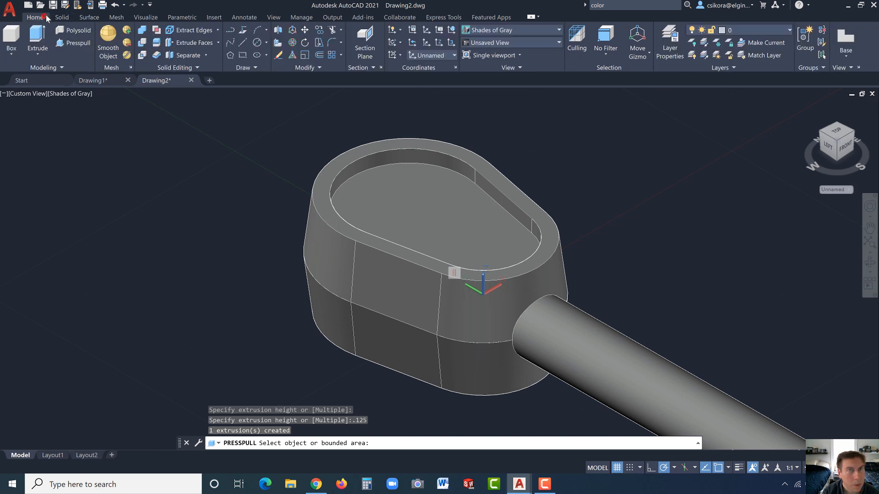
{"action": "left_click", "coordinate": [477, 33]}
{"action": "left_click", "coordinate": [478, 50]}
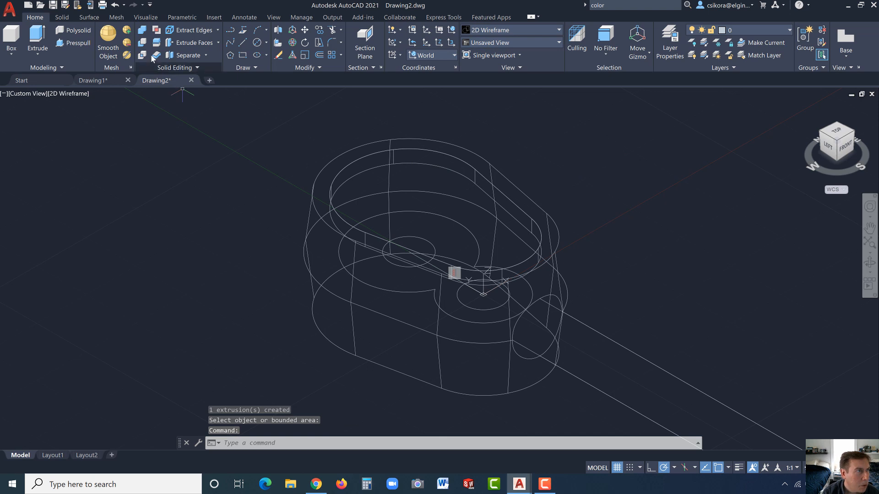
{"action": "left_click", "coordinate": [37, 36]}
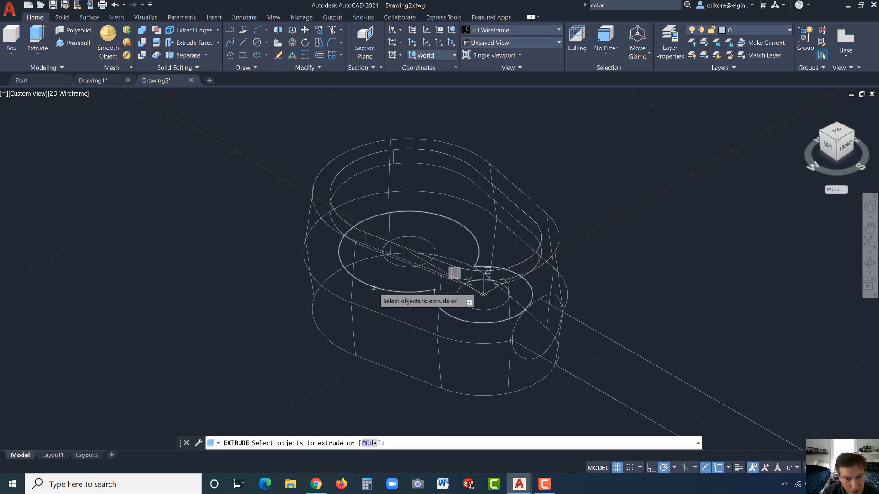
{"action": "left_click", "coordinate": [373, 287]}
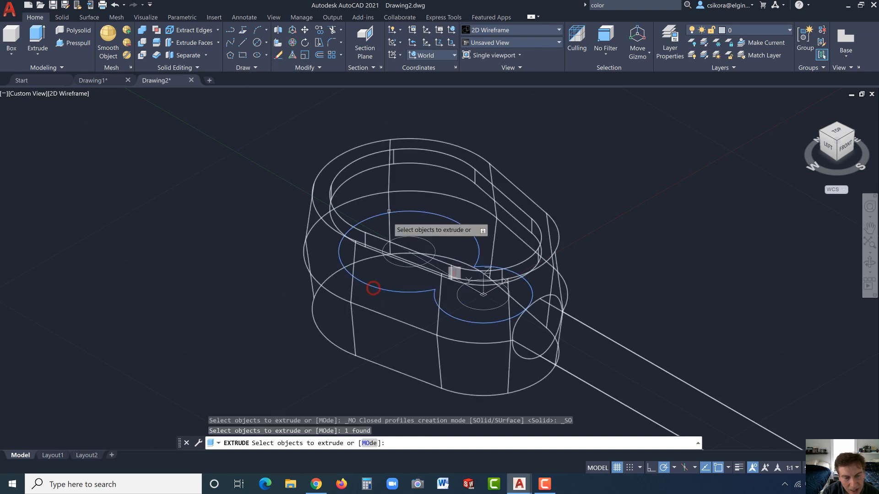
{"action": "key", "text": "Return"}
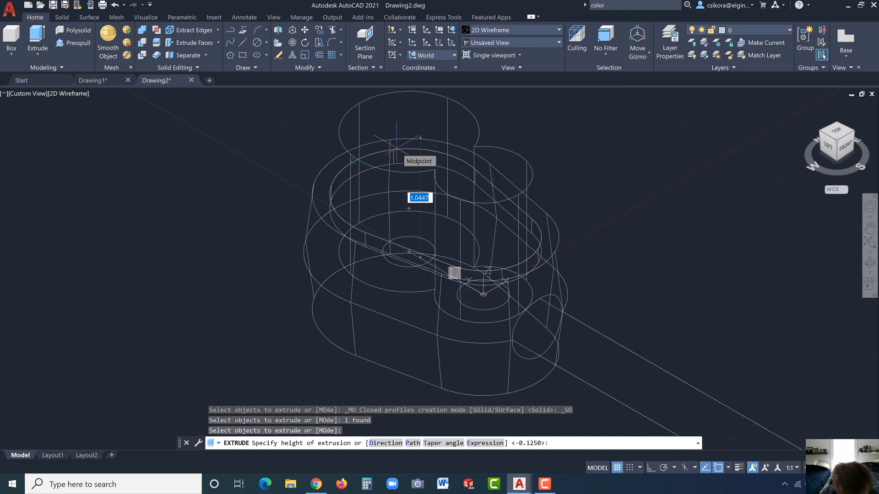
{"action": "type", "text": "-."}
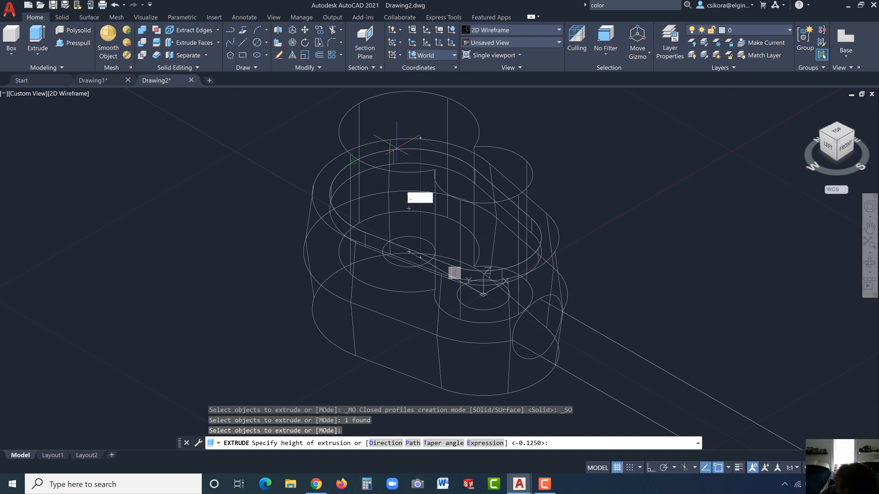
{"action": "type", "text": "75"}
{"action": "key", "text": "Return"}
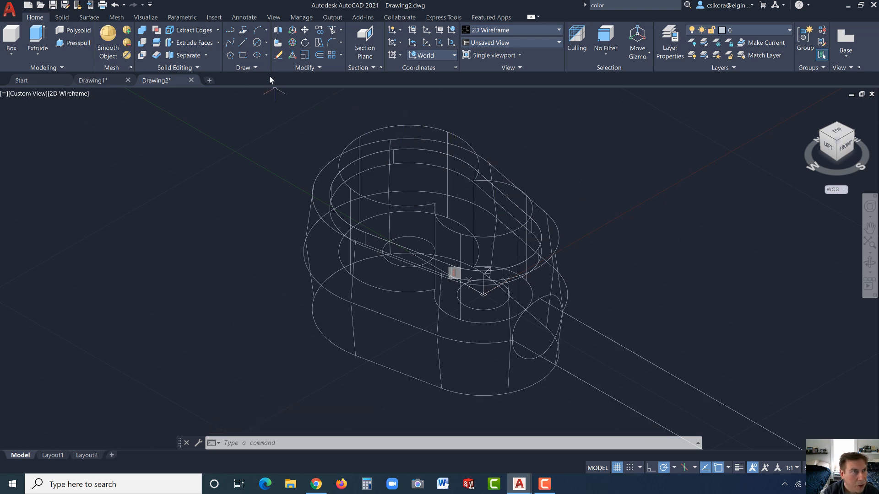
Move the extruded pocket solid down inside the head by a displacement of 0,0,-.25
{"action": "left_click", "coordinate": [303, 31]}
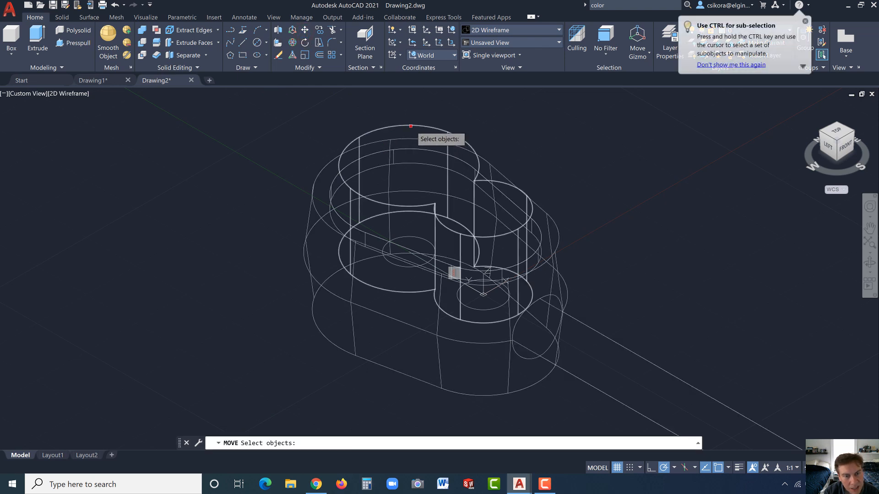
{"action": "left_click", "coordinate": [410, 126]}
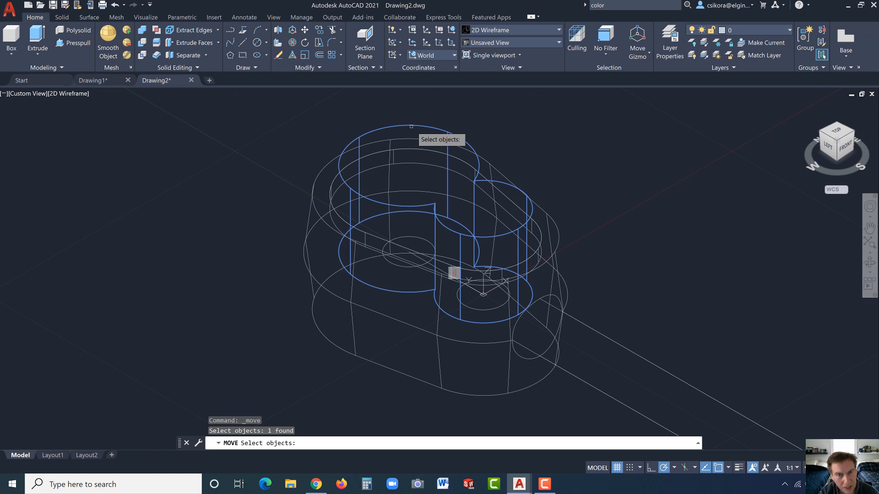
{"action": "key", "text": "Return"}
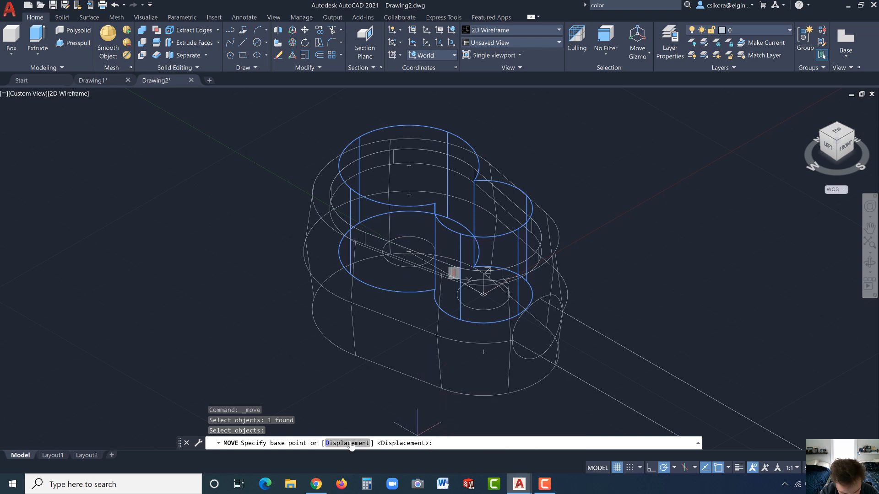
{"action": "left_click", "coordinate": [335, 443]}
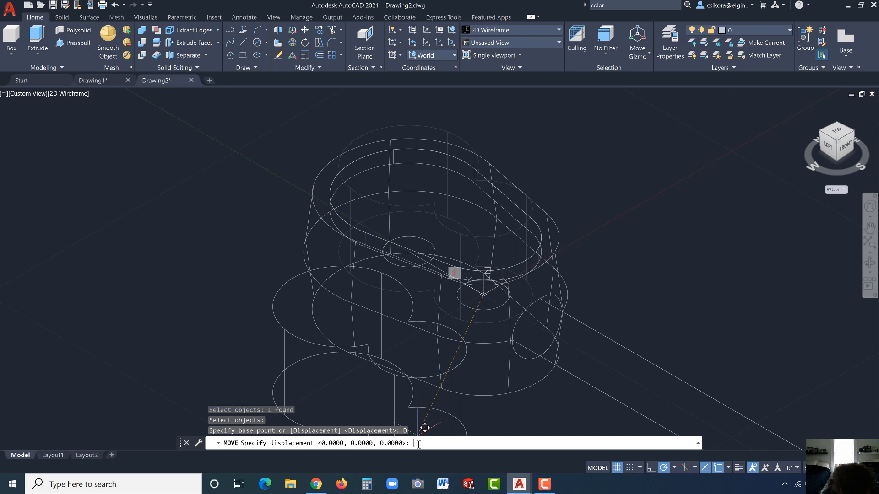
{"action": "type", "text": "0,0,"}
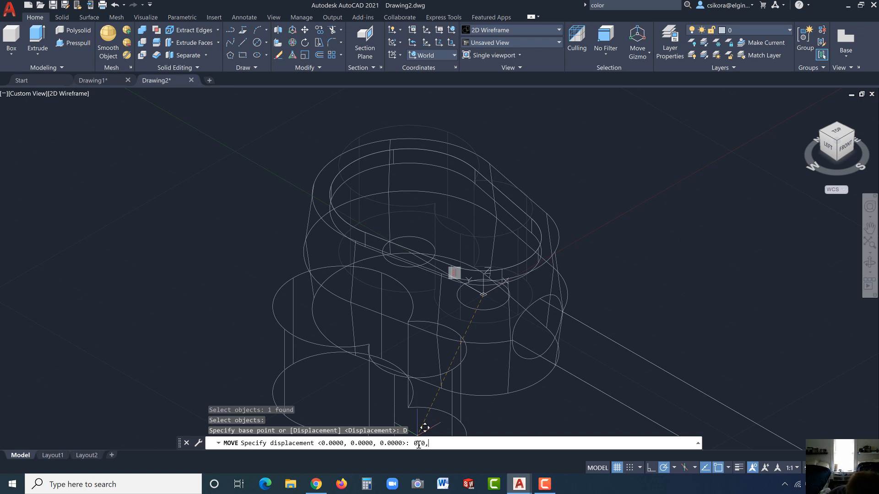
{"action": "type", "text": "-"}
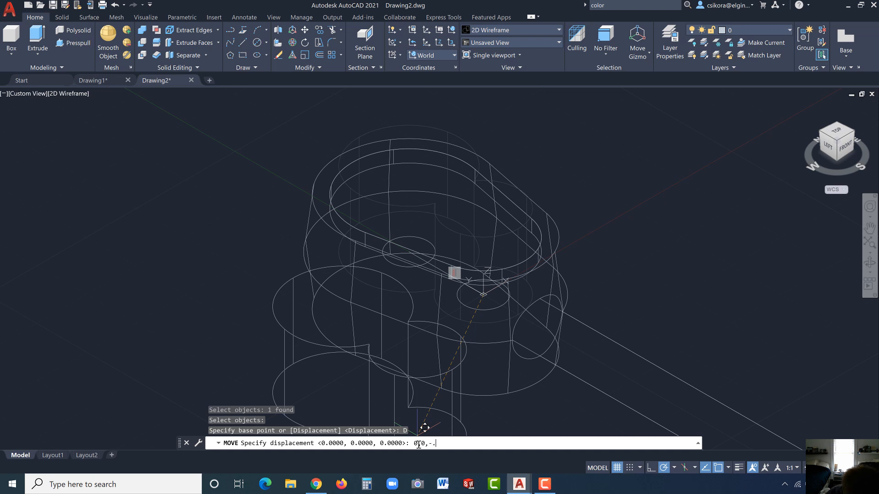
{"action": "type", "text": ".25"}
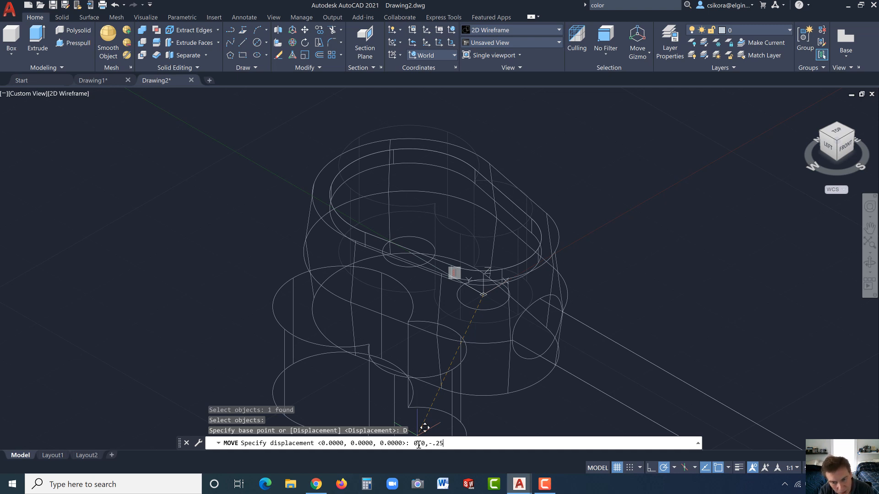
{"action": "key", "text": "Return"}
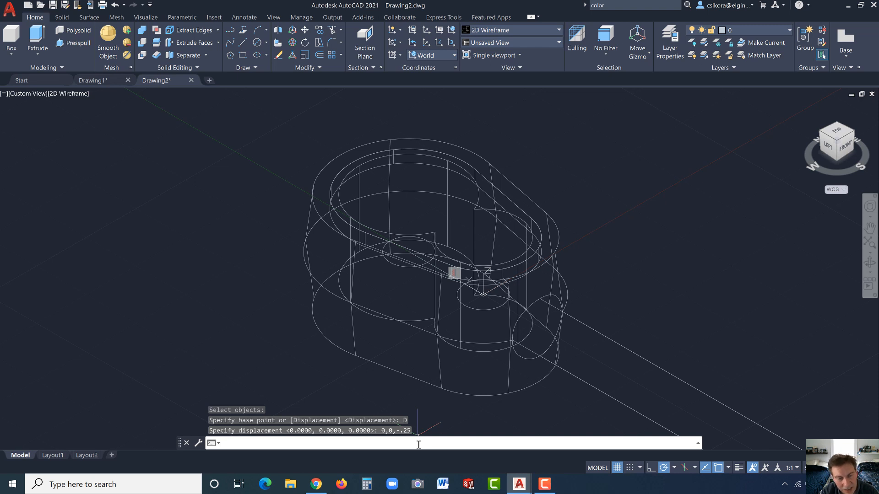
Set the visual style to Shades of Gray and subtract the double-circle pocket solid from the wrench body
{"action": "left_click", "coordinate": [489, 30]}
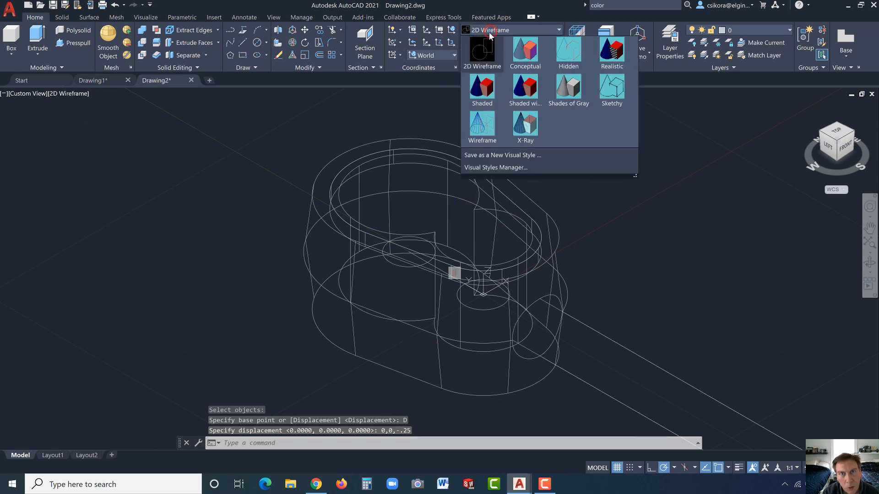
{"action": "left_click", "coordinate": [569, 90]}
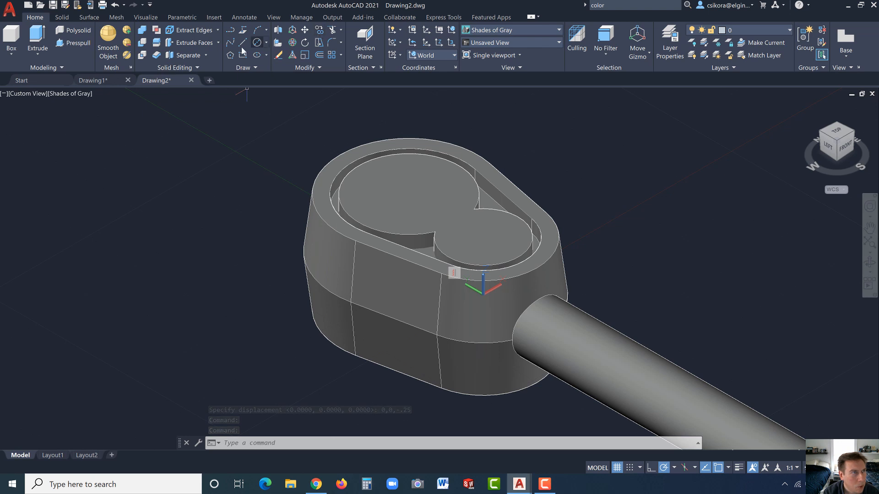
{"action": "left_click", "coordinate": [141, 44]}
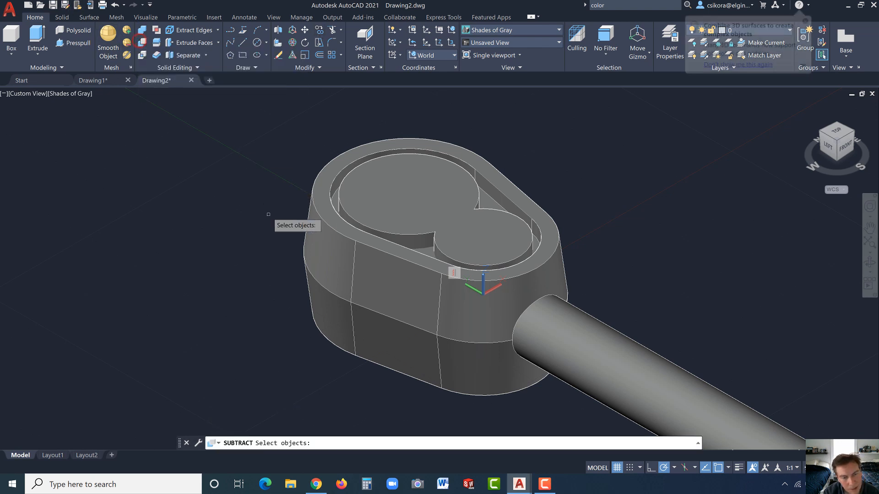
{"action": "left_click", "coordinate": [313, 238]}
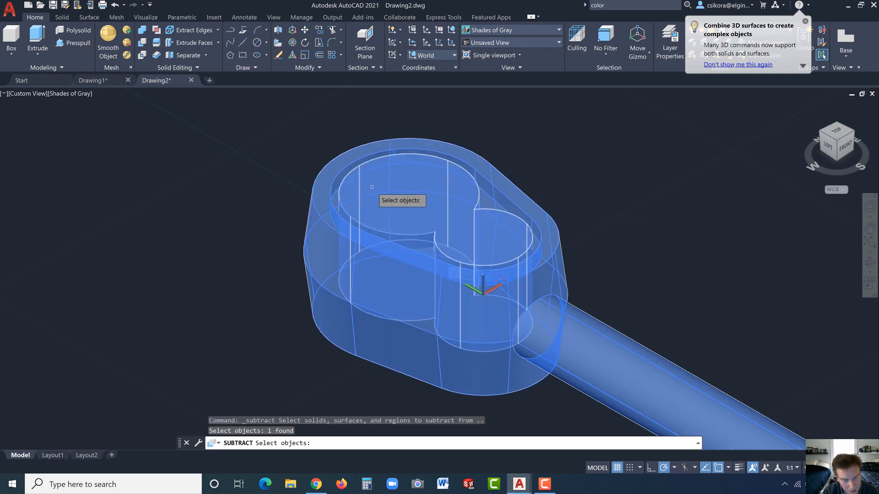
{"action": "key", "text": "Return"}
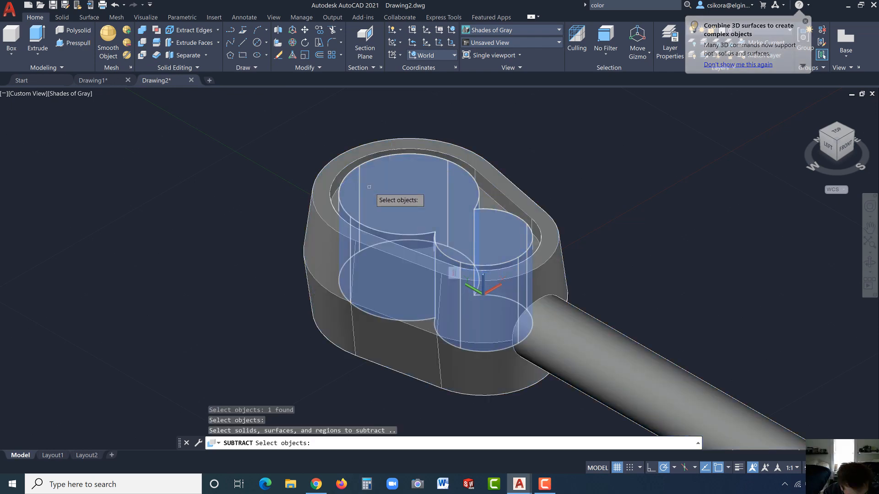
{"action": "left_click", "coordinate": [374, 211]}
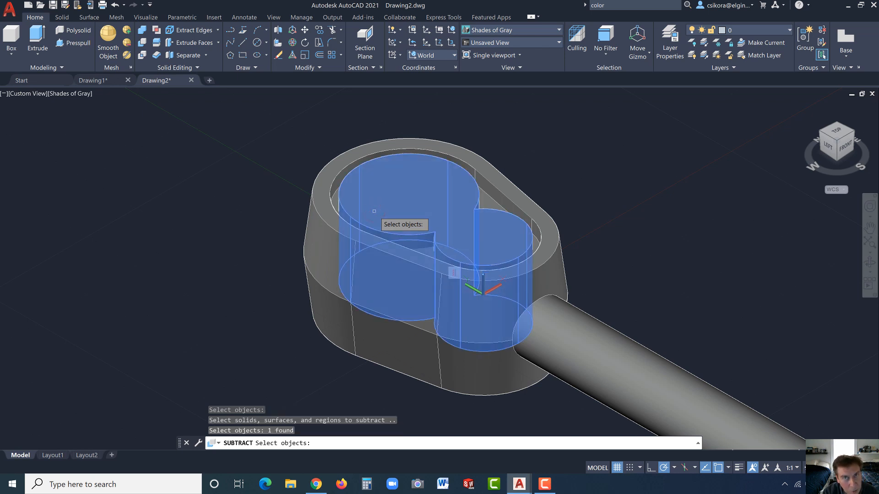
{"action": "key", "text": "Return"}
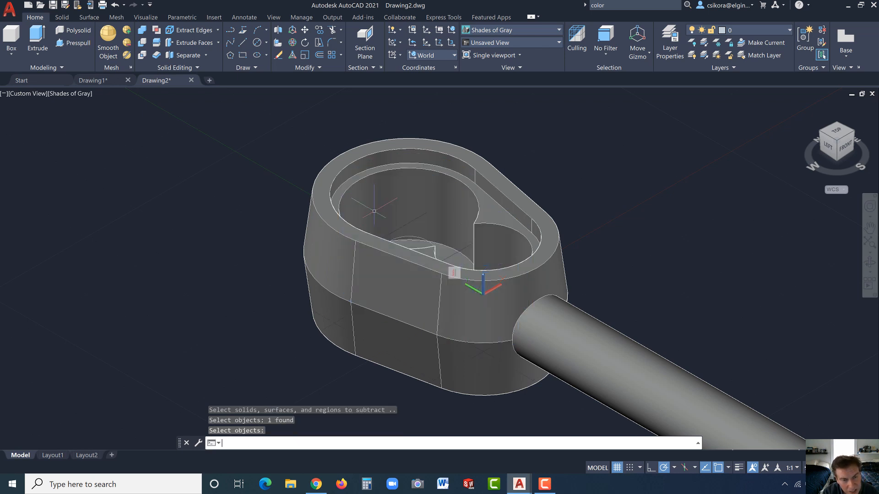
Presspull the floor of the double-circle pocket 0.125 deeper into the head
{"action": "middle_click_drag", "start_coordinate": [505, 186], "coordinate": [495, 225], "text": "shift"}
{"action": "middle_click_drag", "start_coordinate": [506, 211], "coordinate": [329, 220], "text": "shift"}
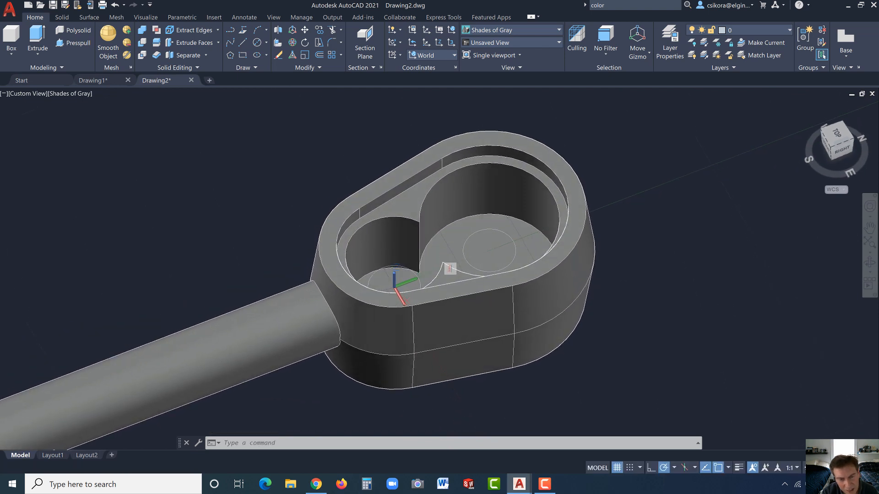
{"action": "left_click", "coordinate": [328, 217]}
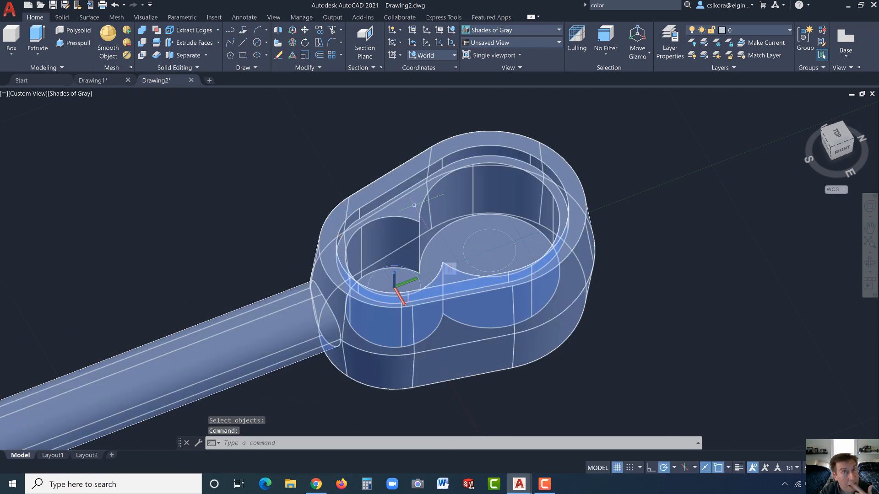
{"action": "key", "text": "Escape"}
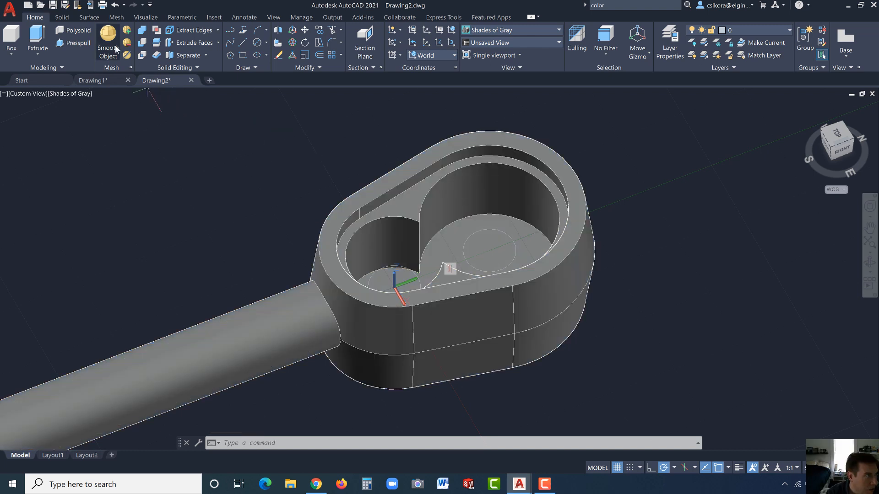
{"action": "left_click", "coordinate": [82, 43]}
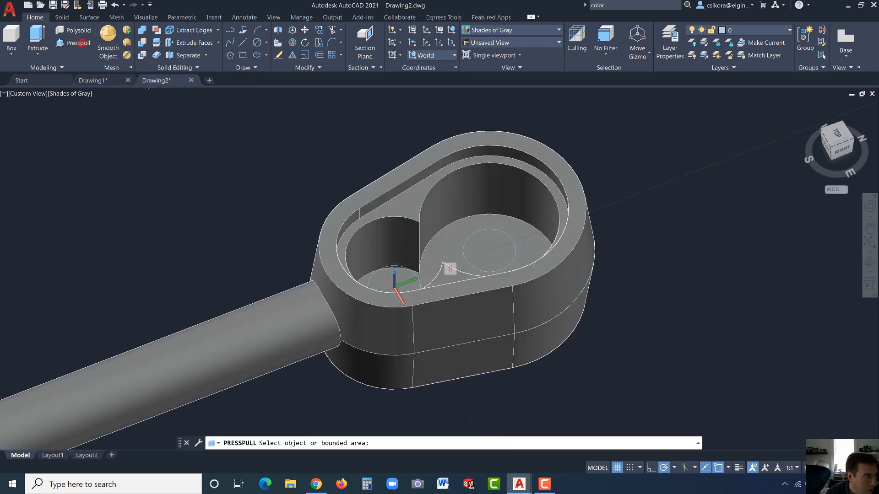
{"action": "left_click", "coordinate": [455, 234]}
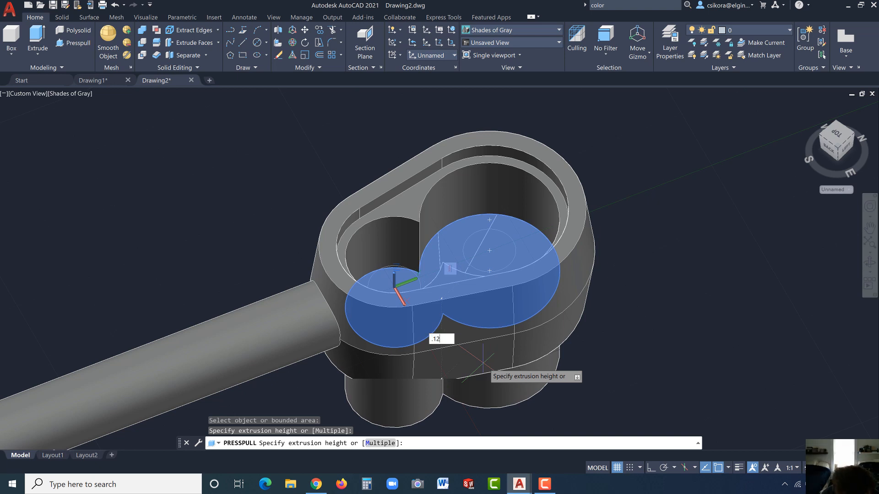
{"action": "key", "text": "Return"}
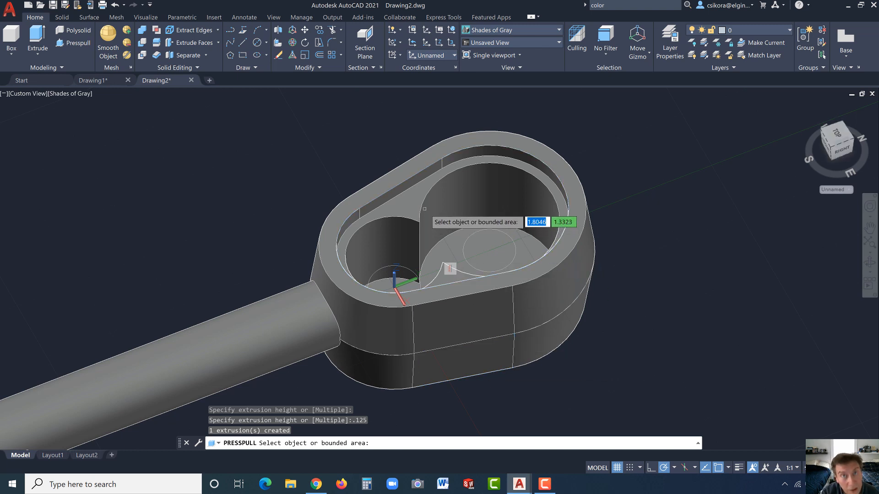
Extrude the small circle in the larger round pocket downward by about 2.22, through the underside of the head
{"action": "middle_click_drag", "start_coordinate": [309, 156], "coordinate": [314, 177], "text": "shift"}
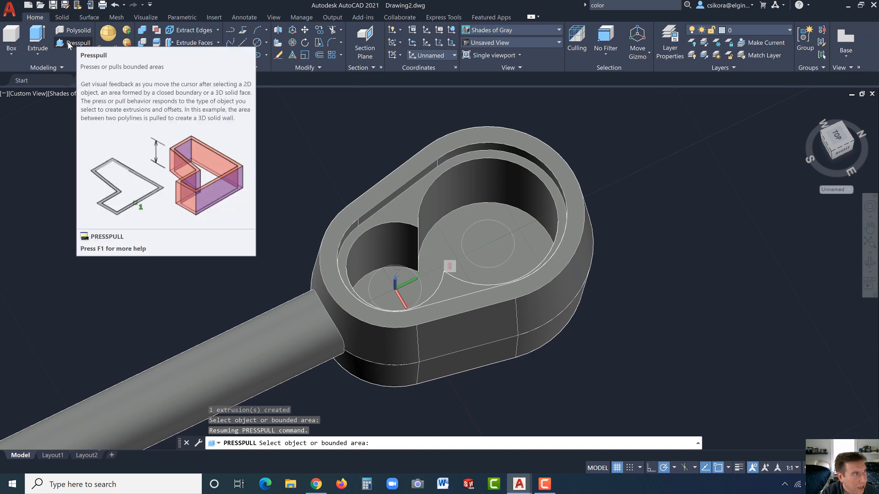
{"action": "left_click", "coordinate": [43, 35]}
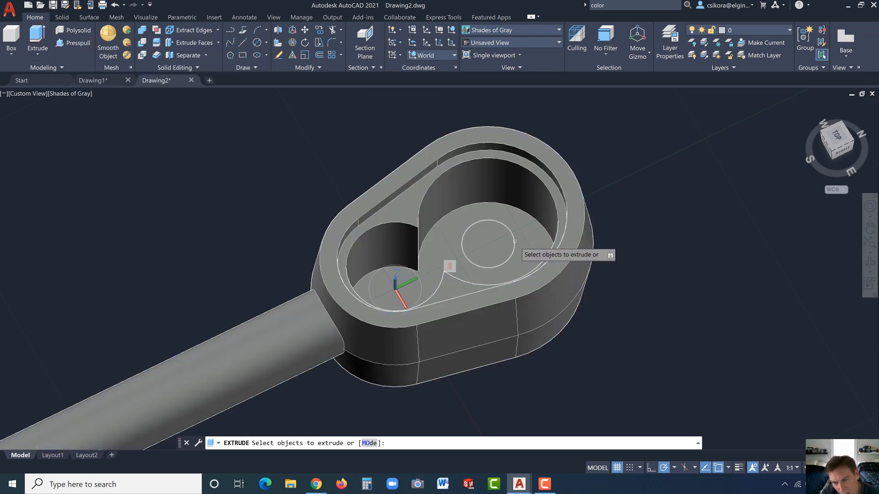
{"action": "left_click", "coordinate": [514, 241]}
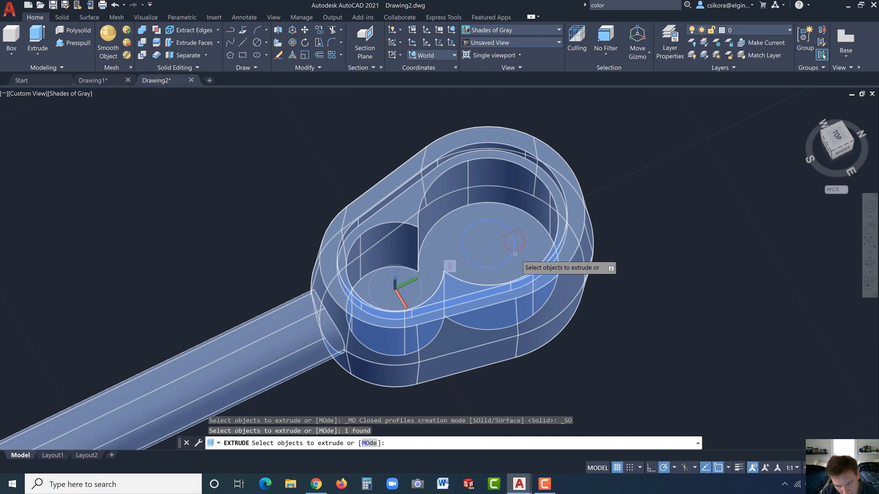
{"action": "key", "text": "Return"}
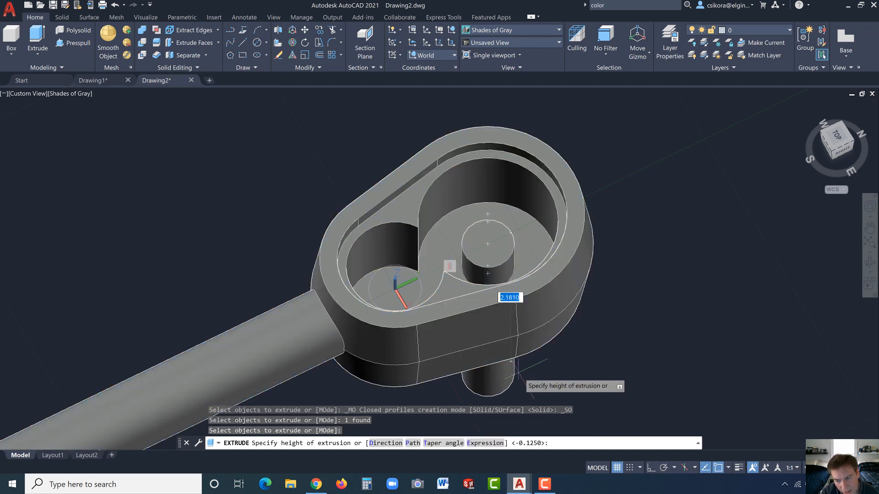
{"action": "left_click", "coordinate": [518, 375]}
{"action": "key", "text": "Return"}
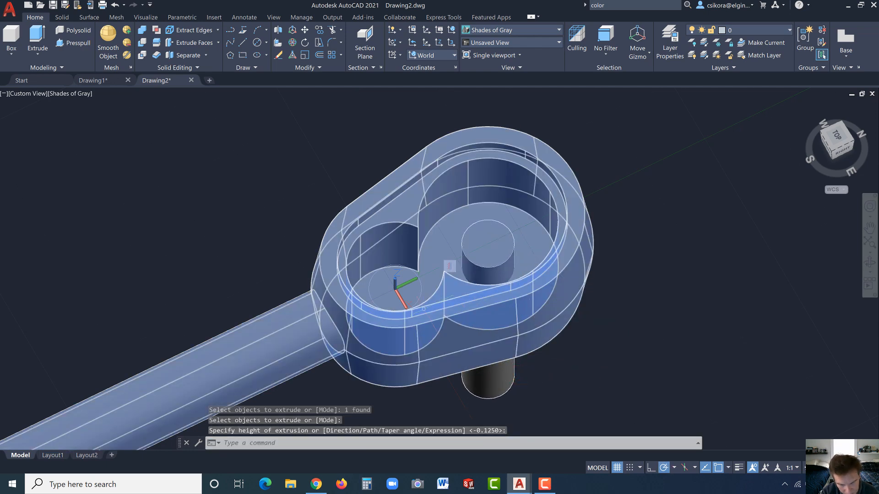
Extrude the circle in the smaller round pocket downward until it extends past the underside of the head
{"action": "key", "text": "Return"}
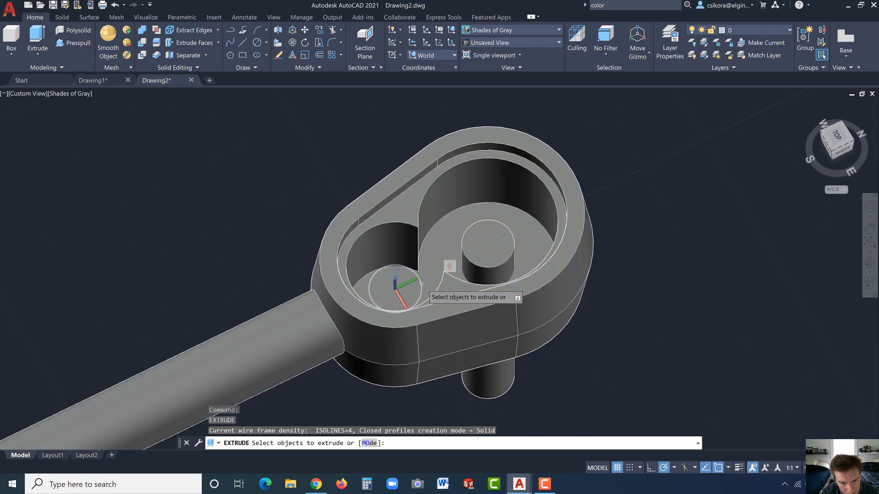
{"action": "left_click", "coordinate": [421, 284]}
{"action": "key", "text": "Return"}
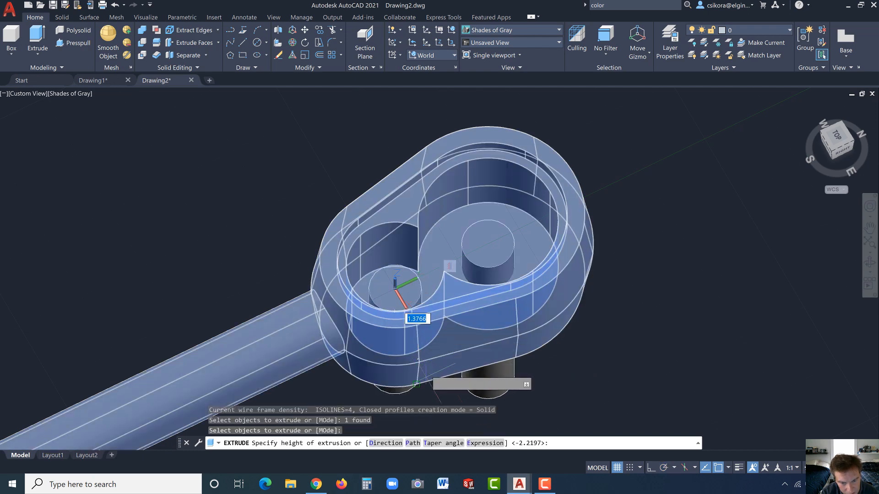
{"action": "left_click", "coordinate": [424, 400]}
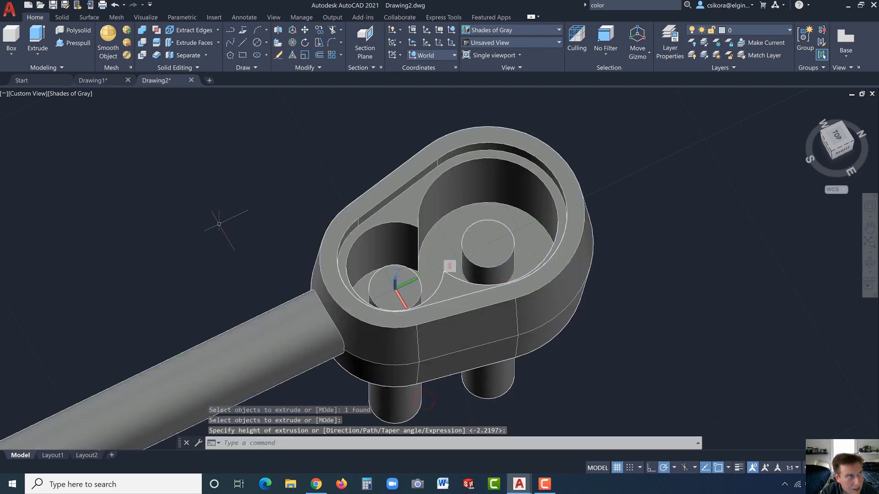
Subtract the two extruded cylinders from the wrench body to cut the through-holes
{"action": "left_click", "coordinate": [142, 45]}
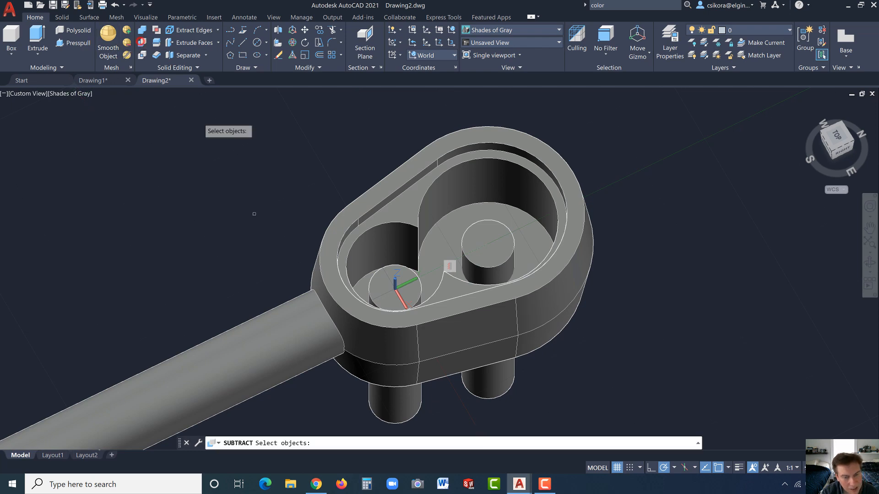
{"action": "left_click", "coordinate": [338, 342]}
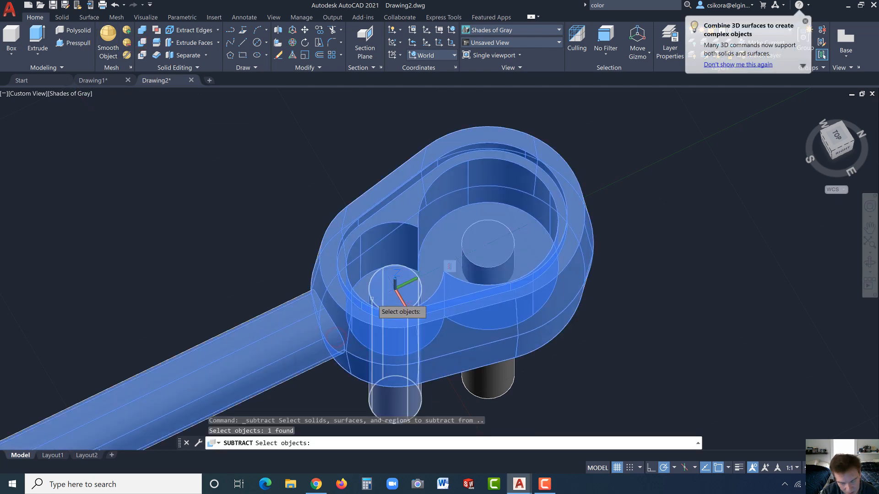
{"action": "key", "text": "Return"}
{"action": "left_click", "coordinate": [394, 396]}
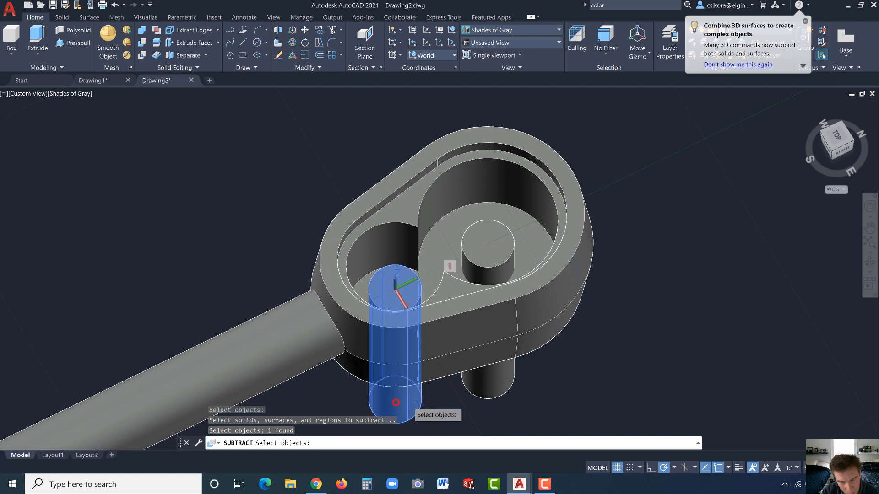
{"action": "left_click", "coordinate": [506, 396]}
{"action": "key", "text": "Return"}
{"action": "key", "text": "Return"}
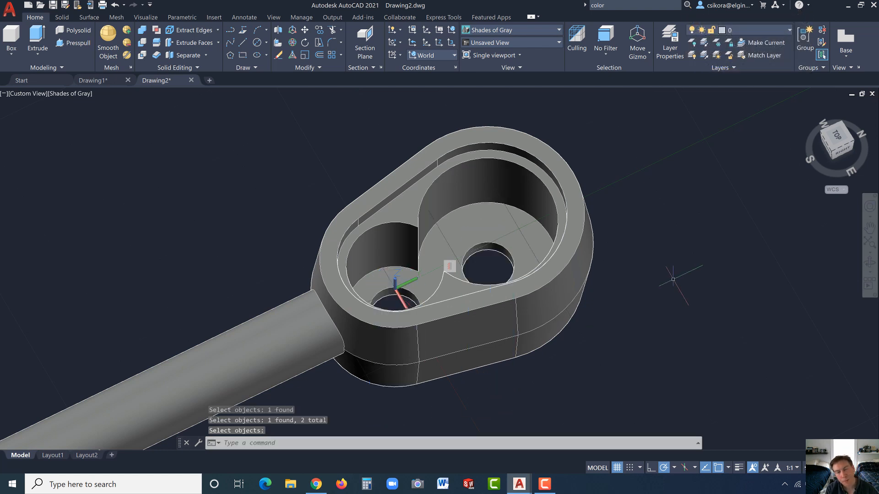
Switch to the top view and draw a 4 by 1 rectangle beside the wrench, with its long sides parallel to the handle
{"action": "scroll", "coordinate": [501, 173], "scroll_direction": "up", "scroll_amount": 4}
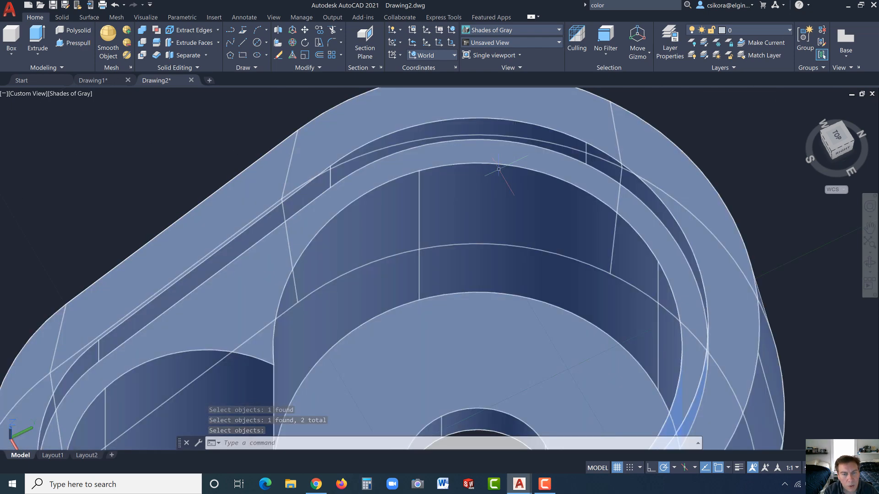
{"action": "scroll", "coordinate": [500, 172], "scroll_direction": "down", "scroll_amount": 3}
{"action": "scroll", "coordinate": [500, 172], "scroll_direction": "down", "scroll_amount": 4}
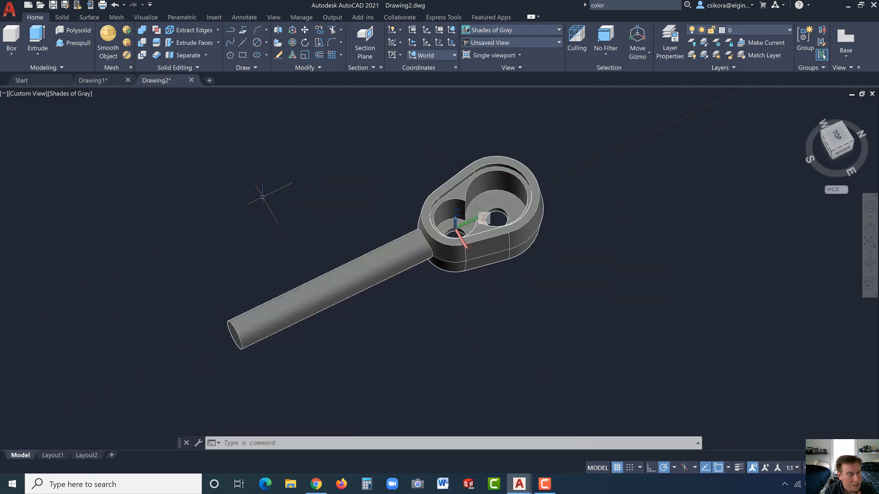
{"action": "left_click", "coordinate": [840, 138]}
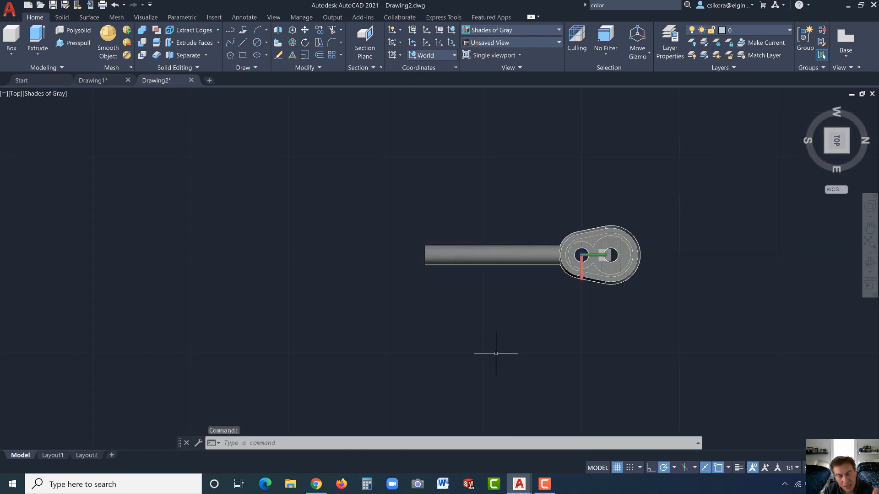
{"action": "left_click", "coordinate": [244, 55]}
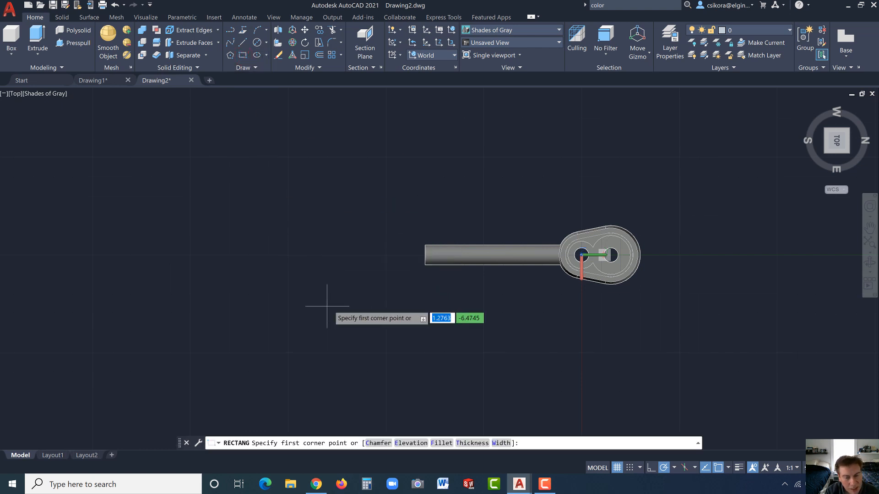
{"action": "left_click", "coordinate": [344, 327]}
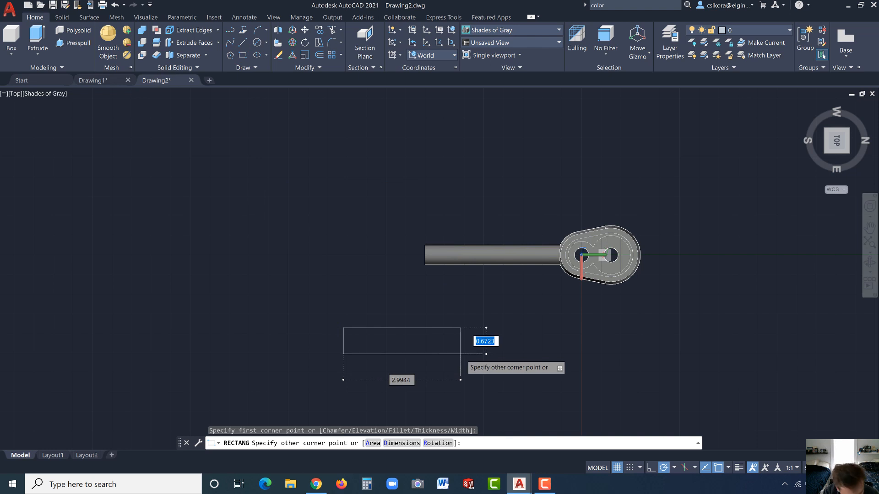
{"action": "type", "text": "1"}
{"action": "key", "text": "Tab"}
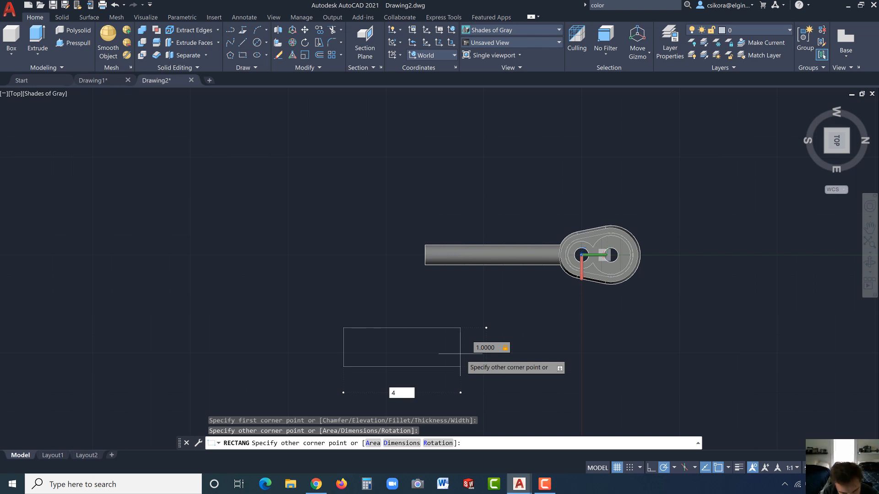
{"action": "type", "text": "4"}
{"action": "key", "text": "Return"}
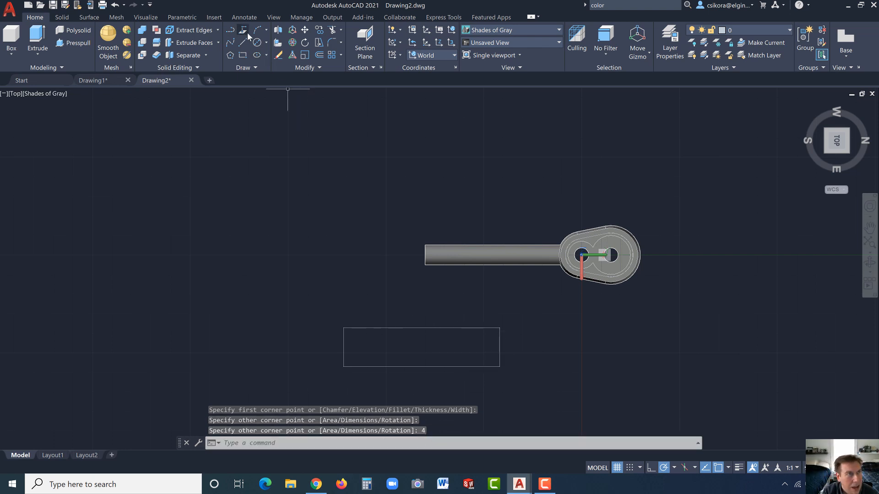
Draw a 3.75 line from the midpoint of the rectangle's head-side short edge, parallel to the handle toward the head end
{"action": "left_click", "coordinate": [241, 45]}
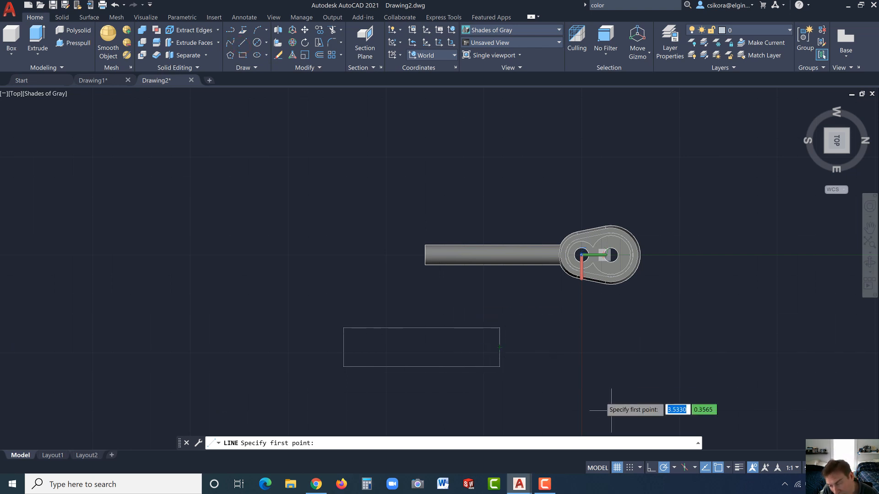
{"action": "left_click", "coordinate": [729, 468]}
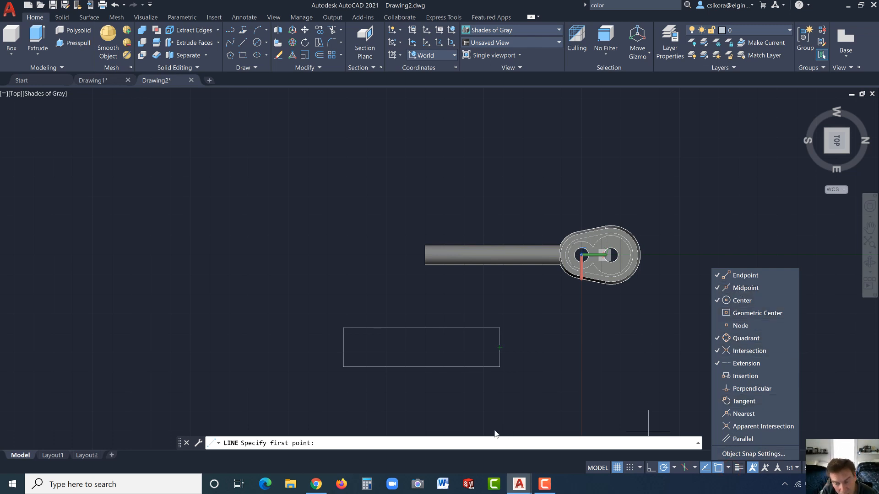
{"action": "left_click", "coordinate": [500, 347]}
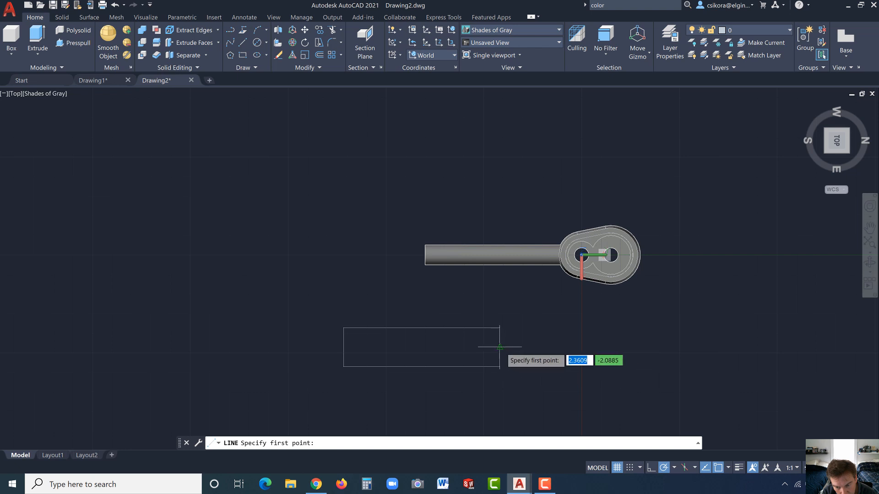
{"action": "left_click", "coordinate": [500, 348]}
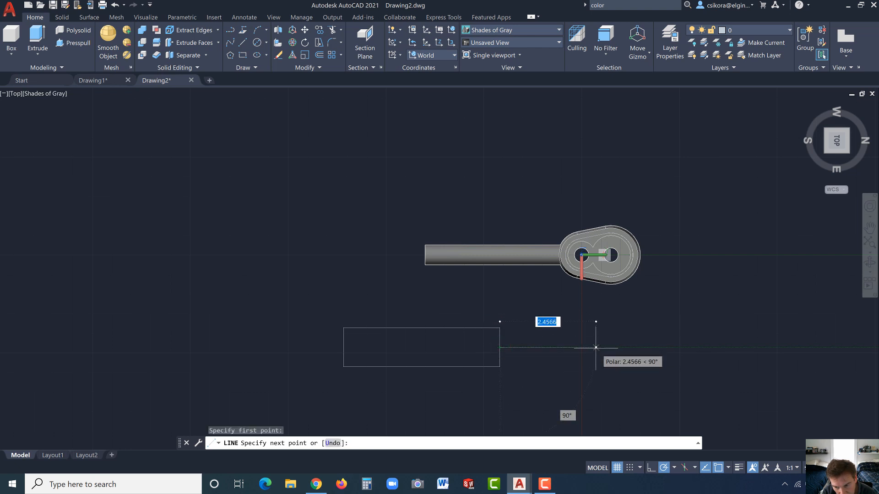
{"action": "type", "text": "3"}
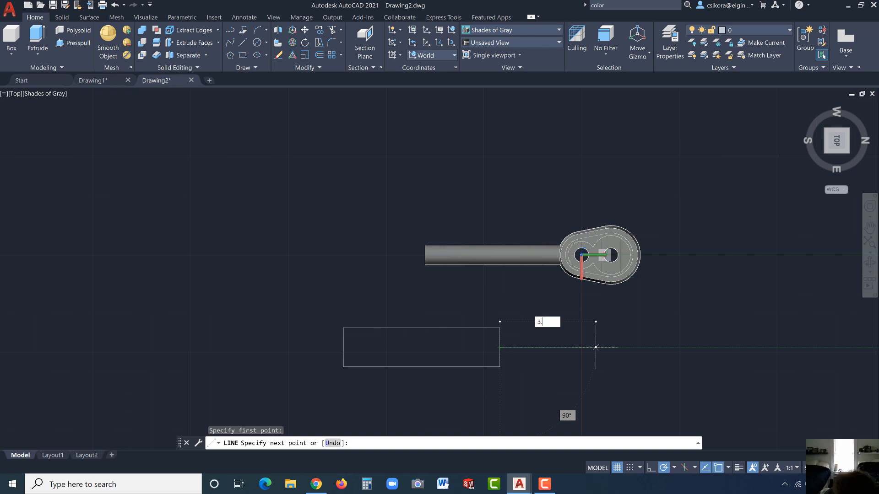
{"action": "type", "text": ".75"}
{"action": "key", "text": "Return"}
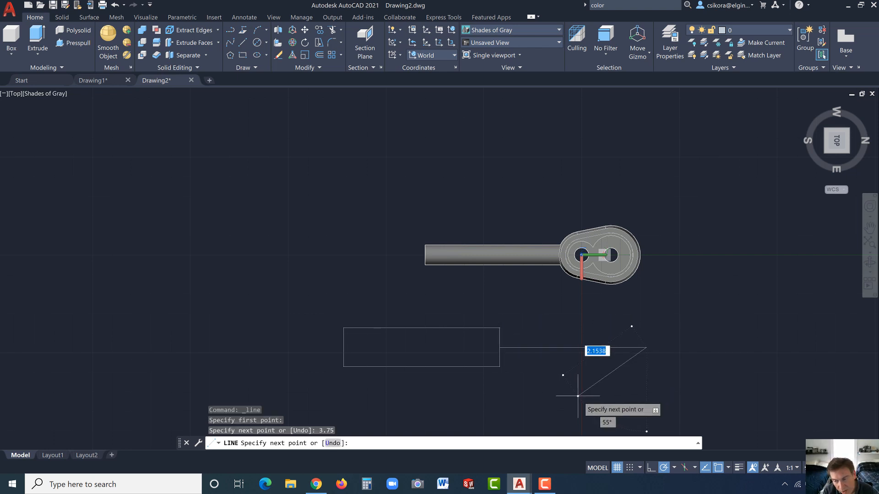
{"action": "key", "text": "Escape"}
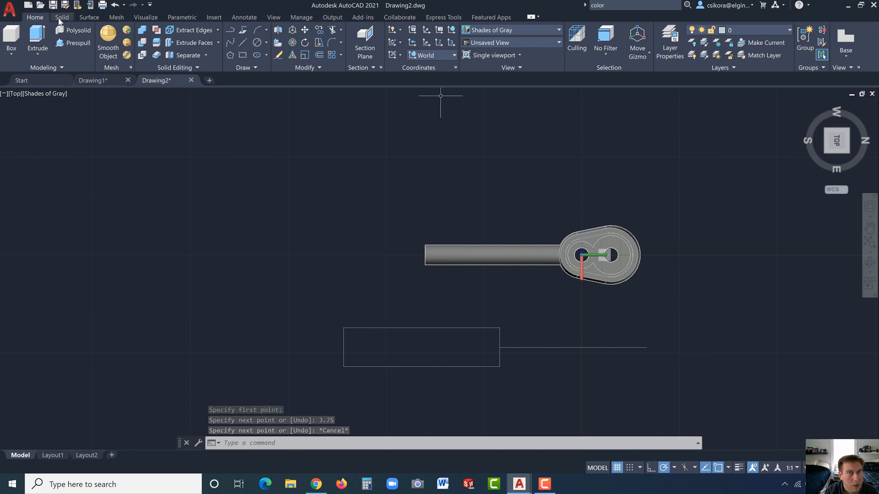
Move the rectangle and line by the line's free end to the center of the hole nearest the handle, enabling grid snap only for this placement
{"action": "left_click", "coordinate": [305, 31]}
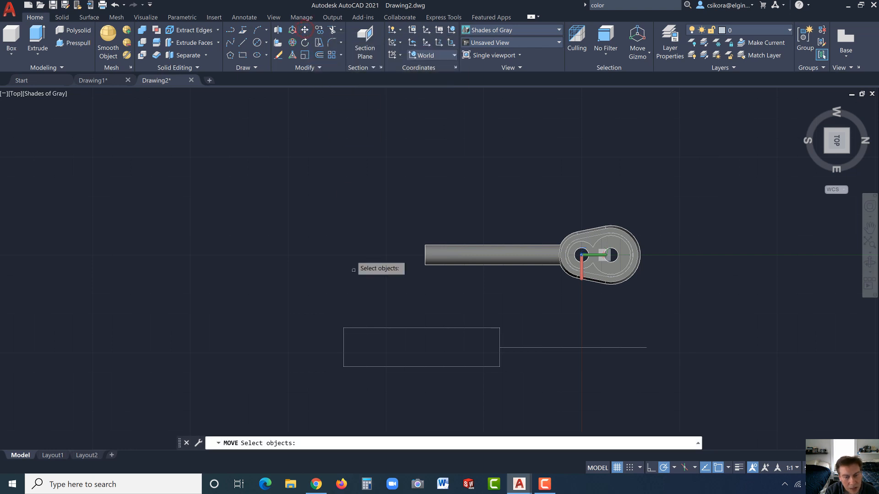
{"action": "left_click", "coordinate": [329, 294]}
{"action": "left_click", "coordinate": [677, 388]}
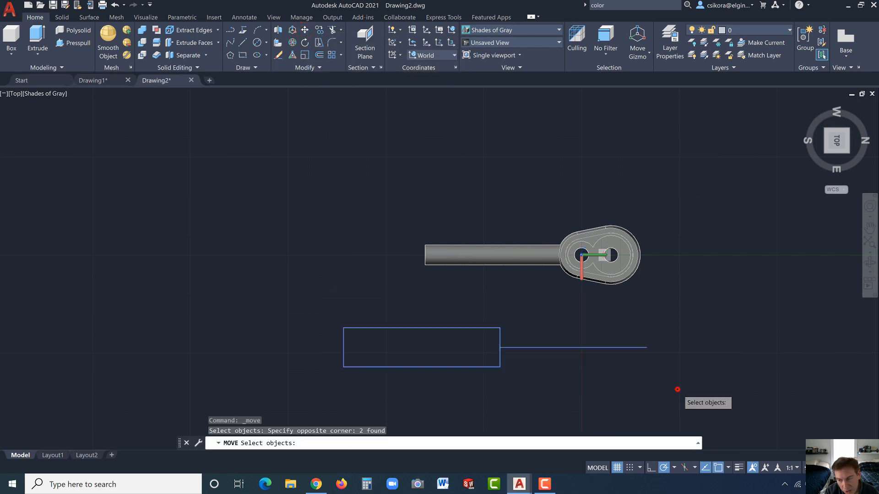
{"action": "key", "text": "Return"}
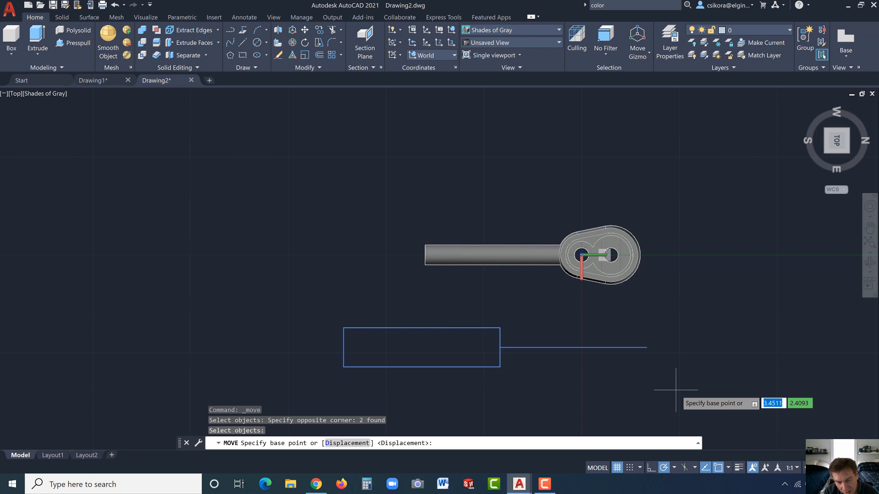
{"action": "left_click", "coordinate": [646, 347]}
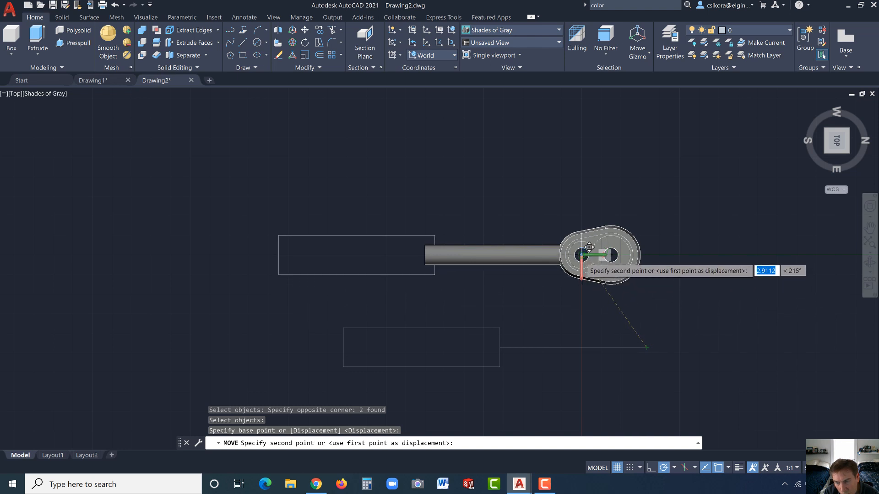
{"action": "left_click", "coordinate": [629, 468]}
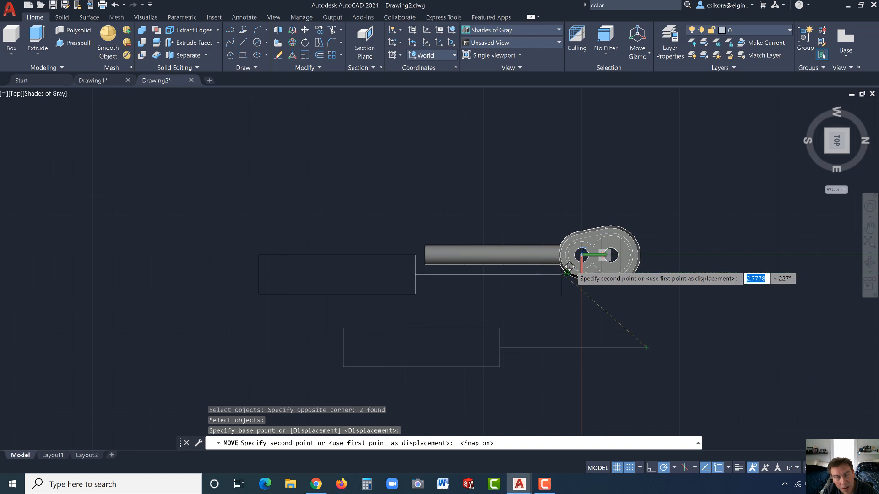
{"action": "left_click", "coordinate": [589, 247]}
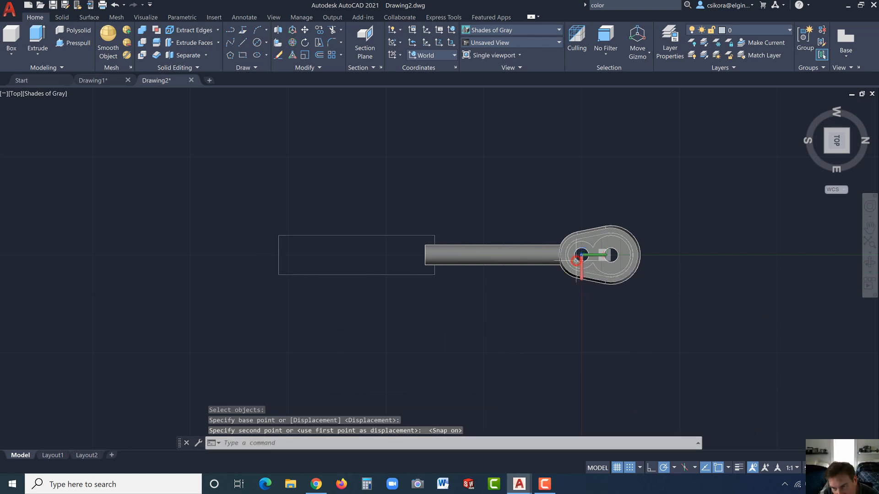
{"action": "key", "text": "Escape"}
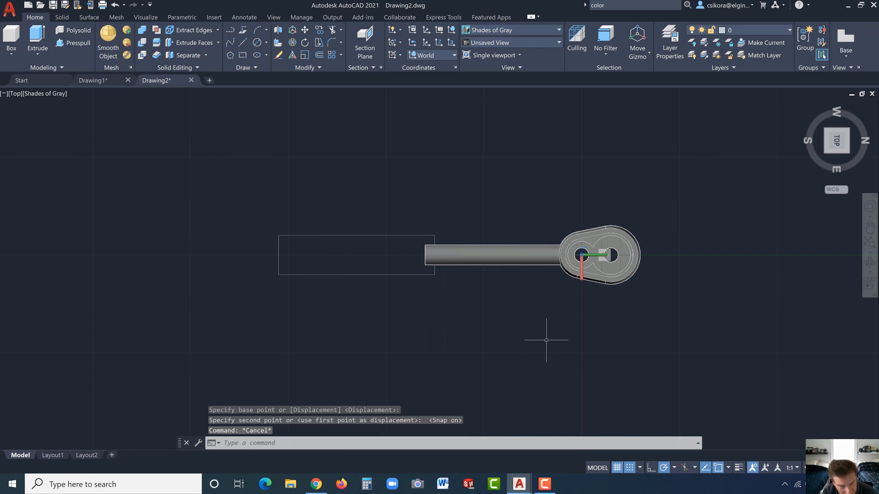
{"action": "middle_click_drag", "start_coordinate": [546, 341], "coordinate": [578, 293], "text": "shift"}
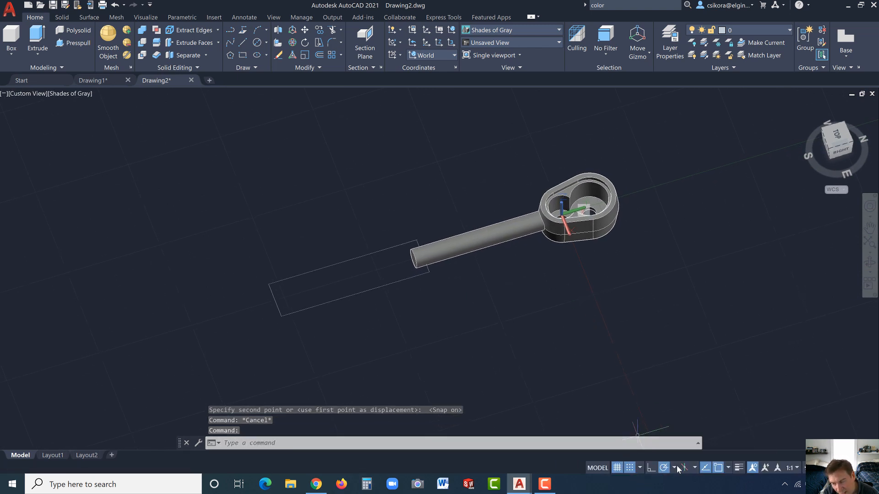
{"action": "left_click", "coordinate": [629, 467]}
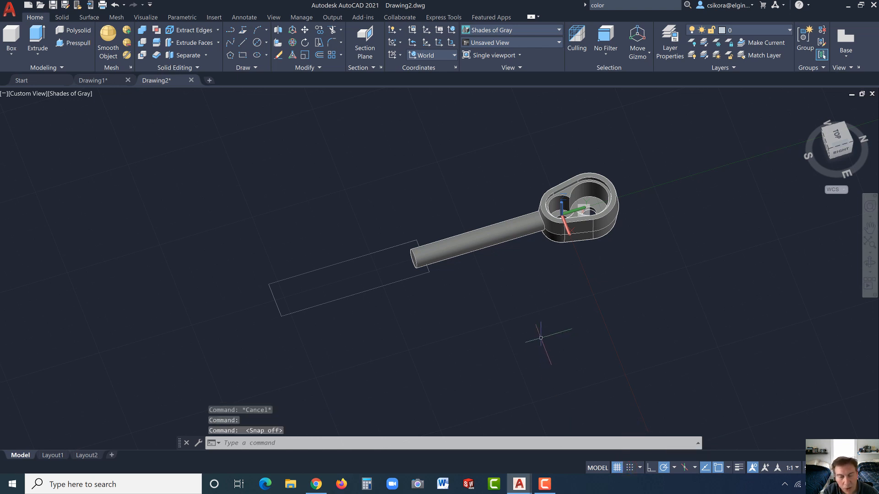
Extrude the rectangle at the handle's end 0.375 downward with a 7-degree taper angle
{"action": "left_click", "coordinate": [35, 36]}
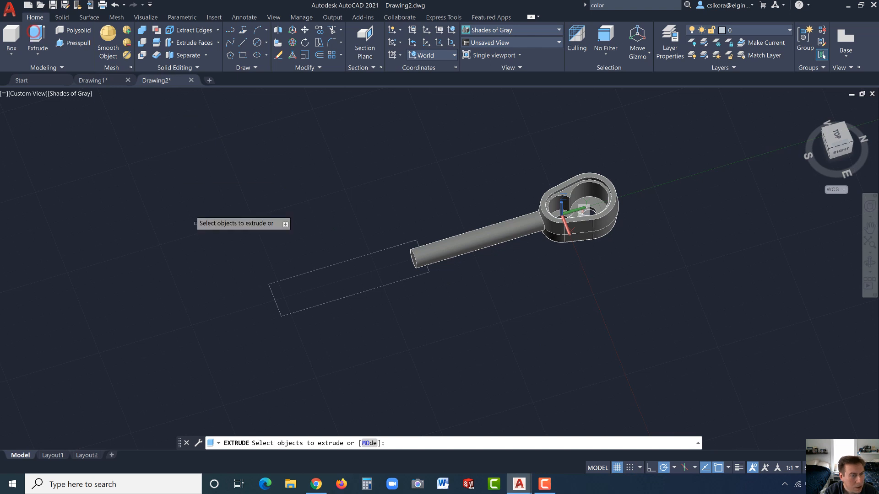
{"action": "left_click", "coordinate": [273, 303]}
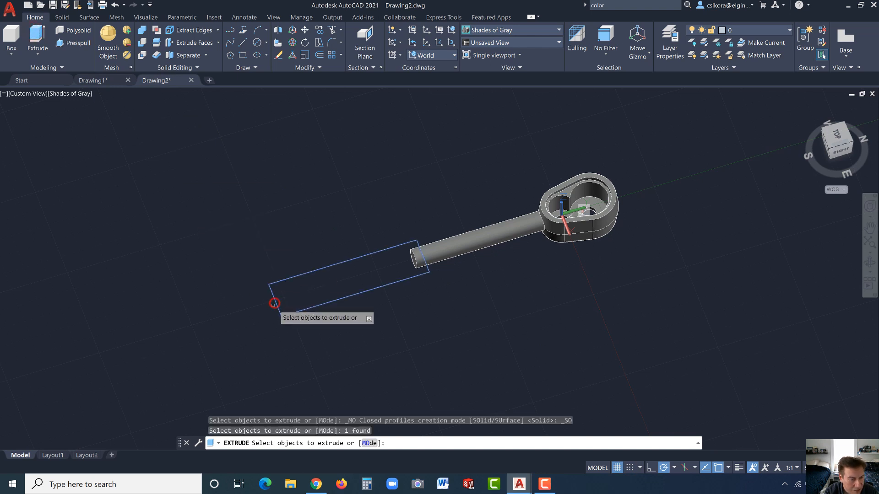
{"action": "key", "text": "Return"}
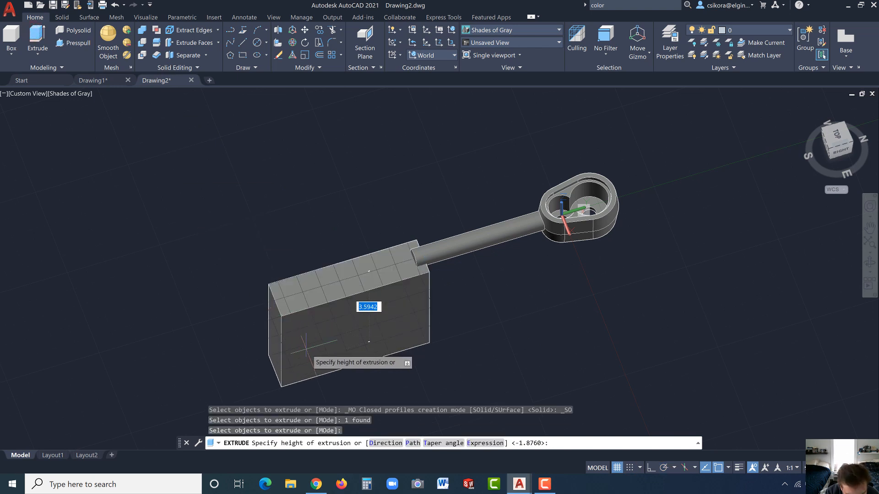
{"action": "left_click", "coordinate": [433, 443]}
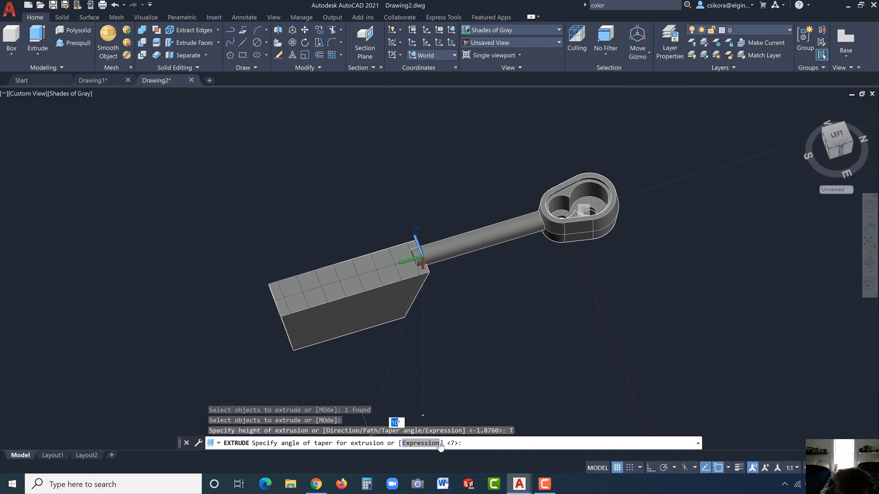
{"action": "type", "text": "7"}
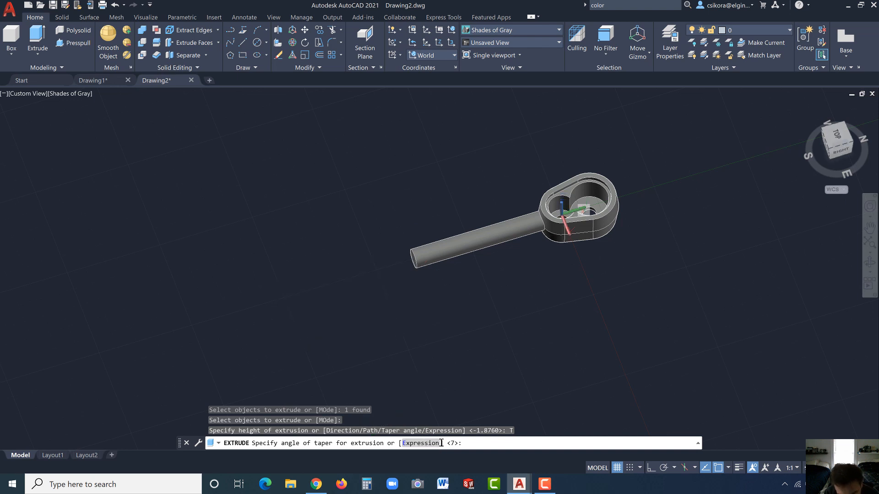
{"action": "key", "text": "Return"}
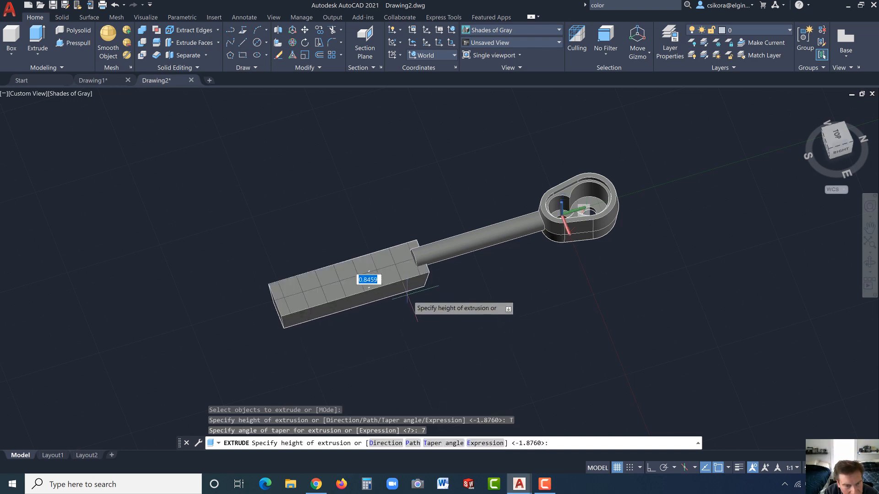
{"action": "type", "text": ".37"}
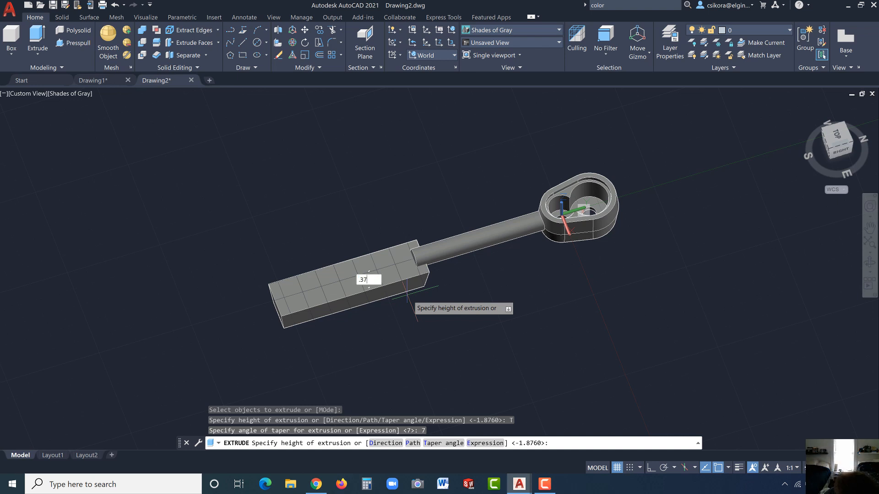
{"action": "type", "text": "5"}
{"action": "key", "text": "Return"}
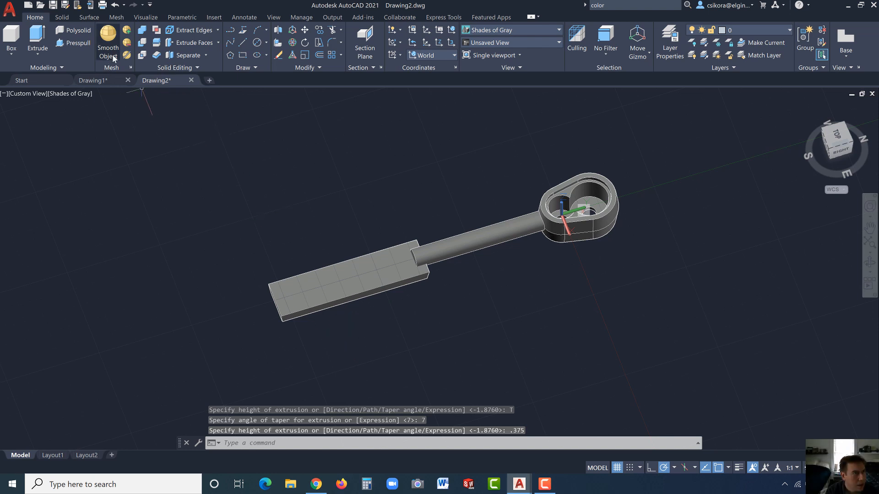
Mirror the tapered grip half in 3D about the plane through three corners of its upper face, keeping the source object
{"action": "left_click", "coordinate": [279, 29]}
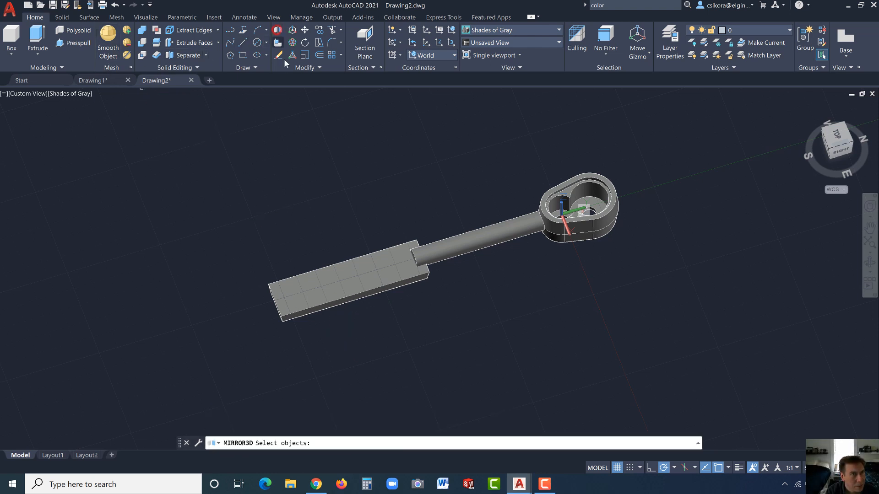
{"action": "left_click", "coordinate": [311, 288]}
{"action": "key", "text": "Return"}
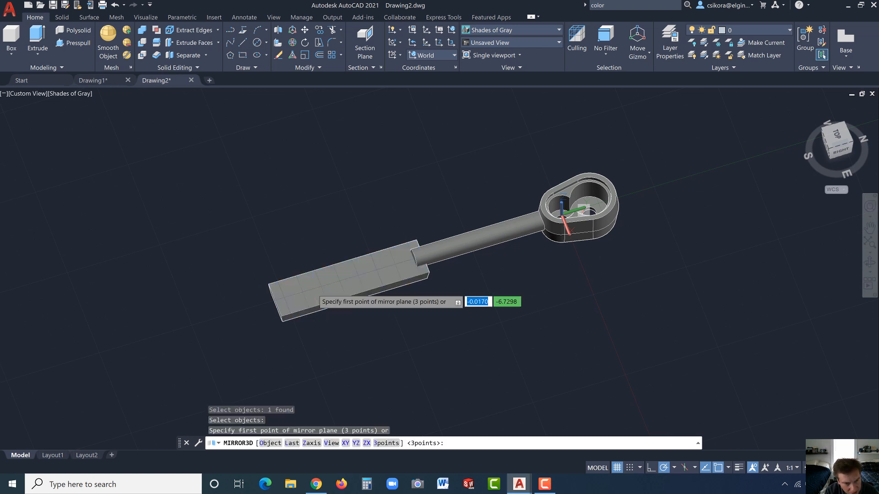
{"action": "left_click", "coordinate": [282, 316]}
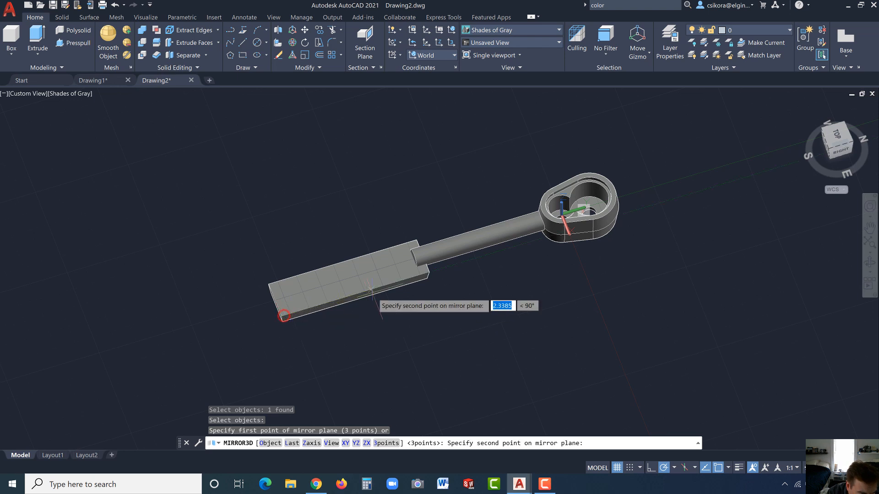
{"action": "left_click", "coordinate": [428, 272]}
{"action": "left_click", "coordinate": [418, 241]}
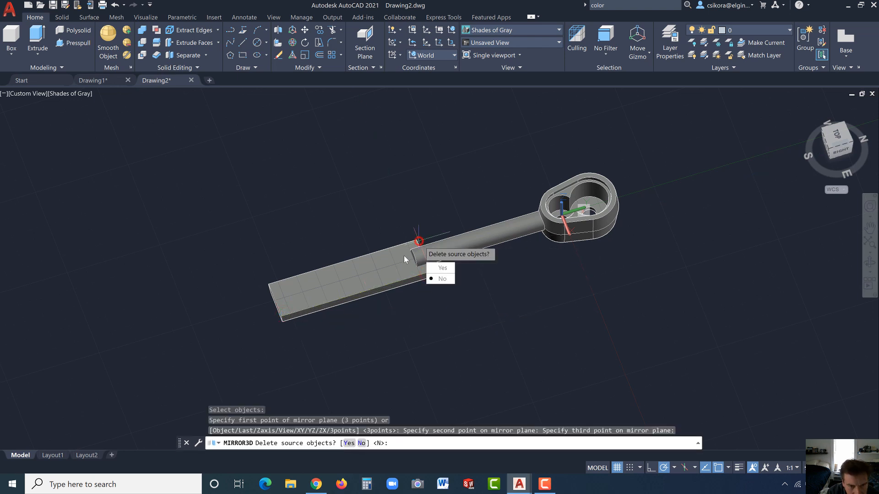
{"action": "left_click", "coordinate": [437, 277]}
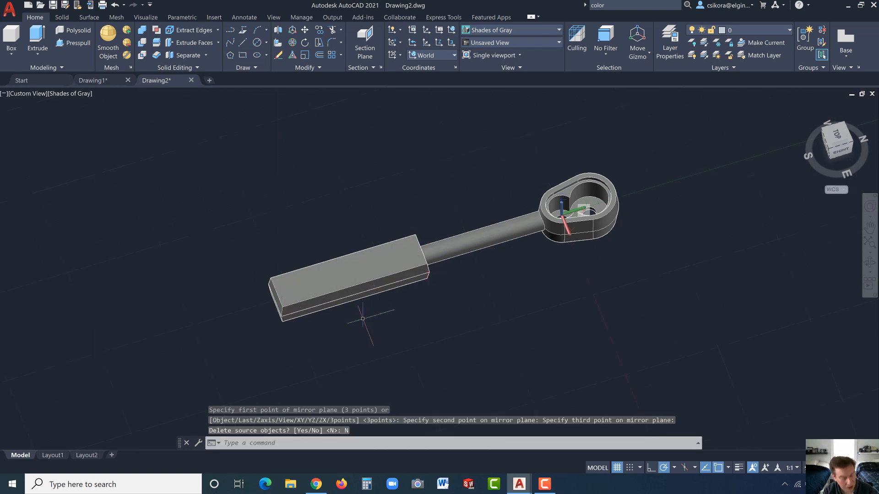
Union the wrench body with the upper and lower grip halves into one solid
{"action": "left_click", "coordinate": [143, 32]}
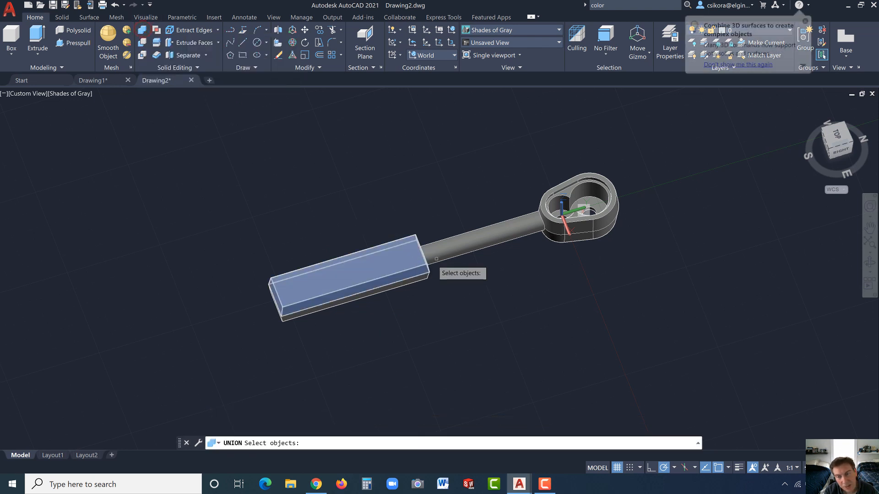
{"action": "left_click", "coordinate": [491, 235]}
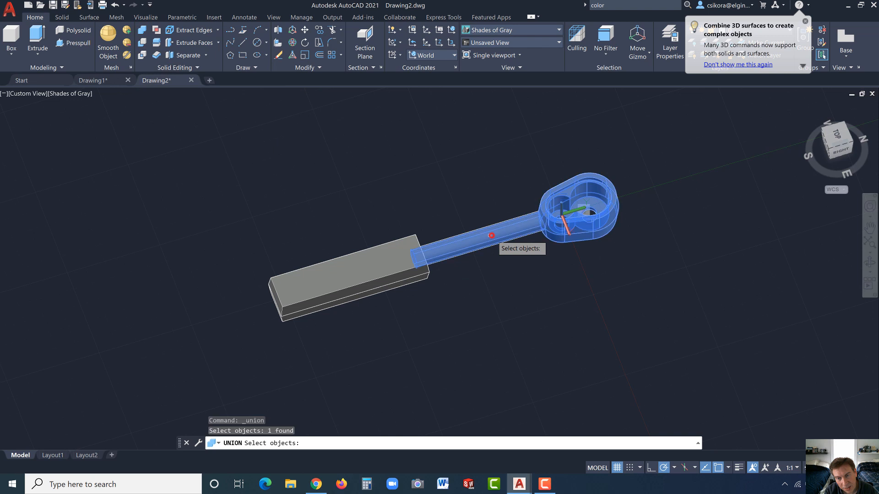
{"action": "left_click", "coordinate": [371, 270]}
{"action": "left_click", "coordinate": [367, 296]}
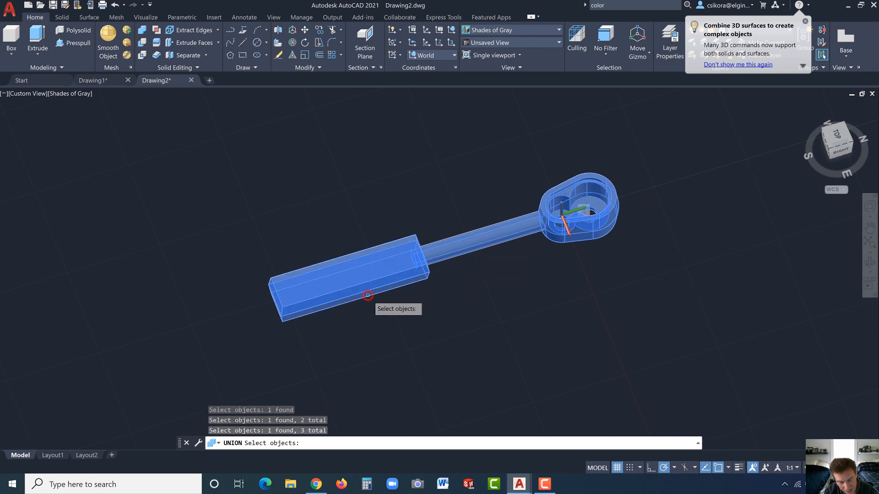
{"action": "key", "text": "Return"}
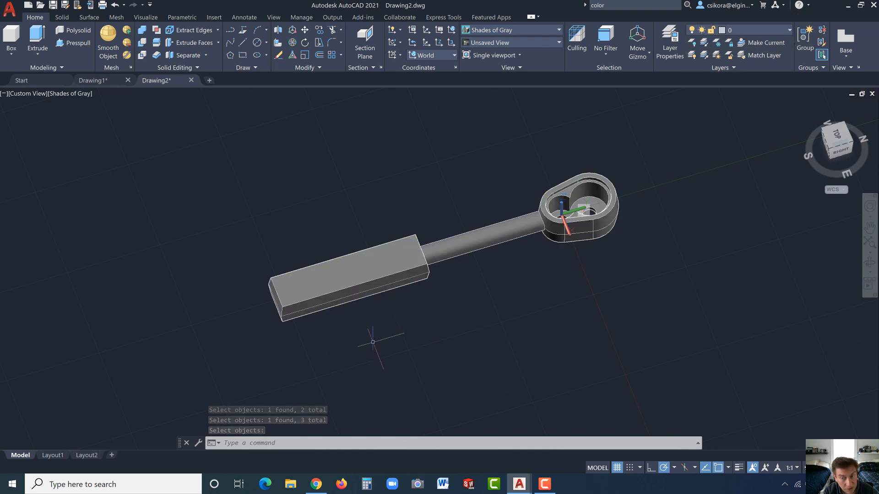
{"action": "key", "text": "Escape"}
Start an edge fillet with radius 0.1 and select the head's outer top and bottom rim edges and the handle-to-head joint edge
{"action": "middle_click_drag", "start_coordinate": [467, 286], "coordinate": [510, 274], "text": "shift"}
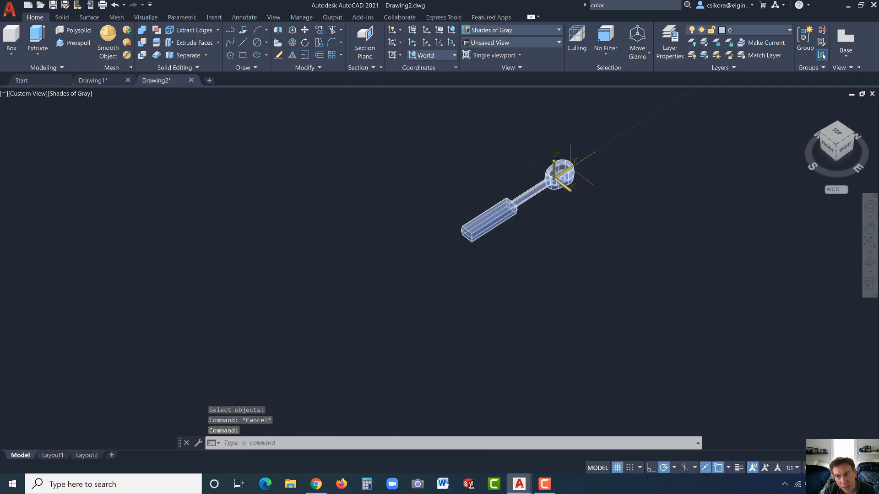
{"action": "scroll", "coordinate": [526, 192], "scroll_direction": "up", "scroll_amount": 3}
{"action": "scroll", "coordinate": [527, 188], "scroll_direction": "up", "scroll_amount": 3}
{"action": "scroll", "coordinate": [505, 200], "scroll_direction": "down", "scroll_amount": 5}
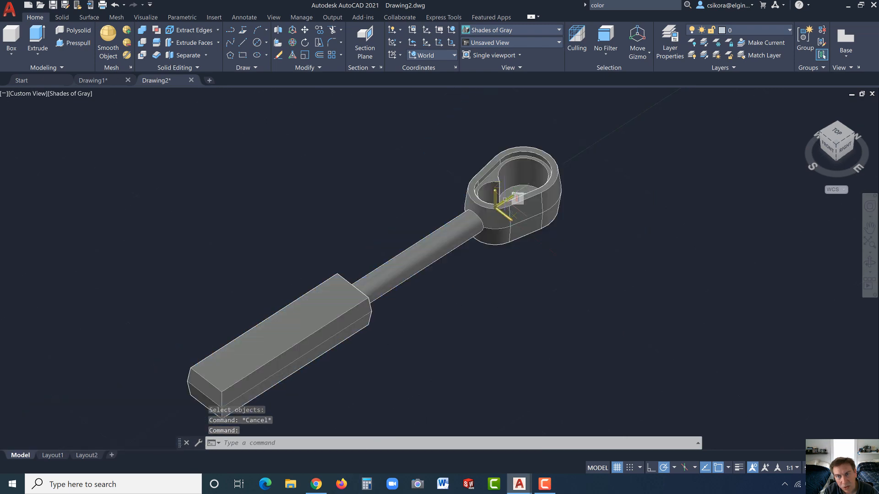
{"action": "scroll", "coordinate": [559, 133], "scroll_direction": "up", "scroll_amount": 4}
{"action": "scroll", "coordinate": [530, 189], "scroll_direction": "down", "scroll_amount": 2}
{"action": "scroll", "coordinate": [530, 189], "scroll_direction": "up", "scroll_amount": 2}
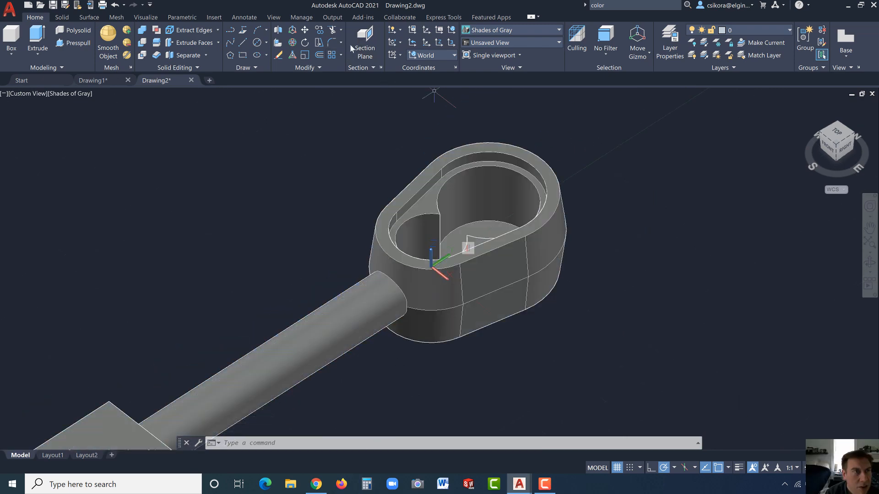
{"action": "left_click", "coordinate": [62, 18]}
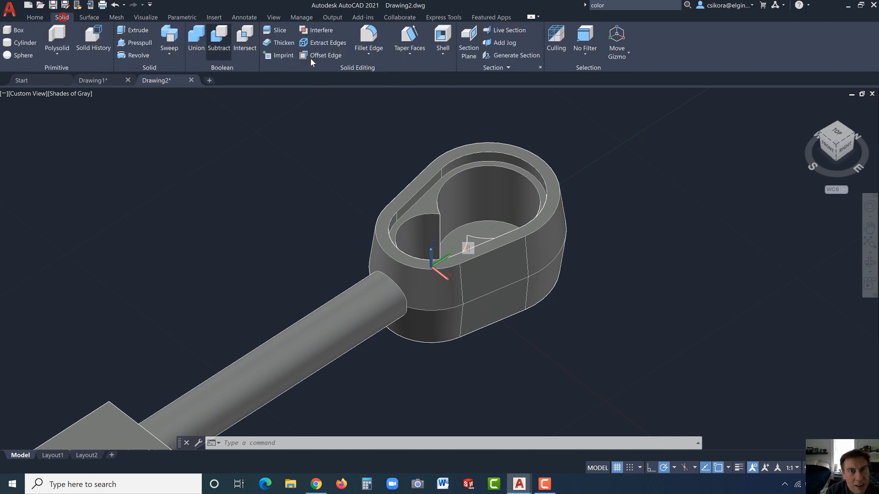
{"action": "left_click", "coordinate": [368, 38]}
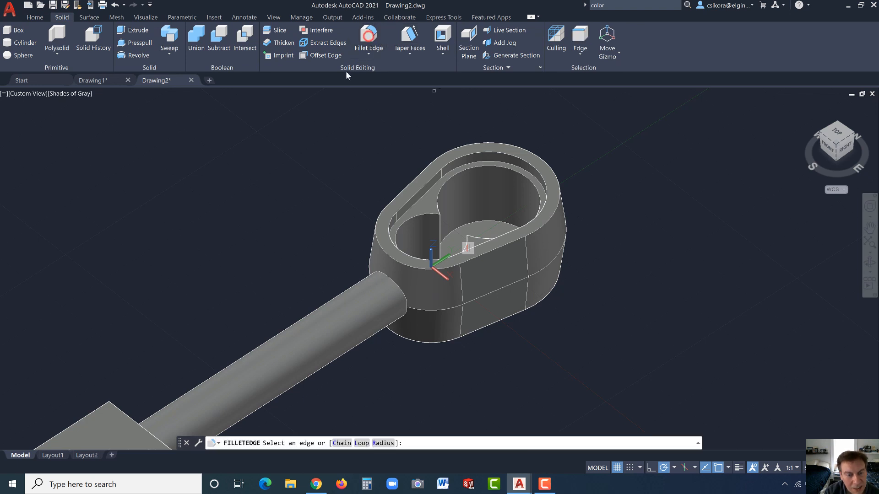
{"action": "left_click", "coordinate": [382, 443]}
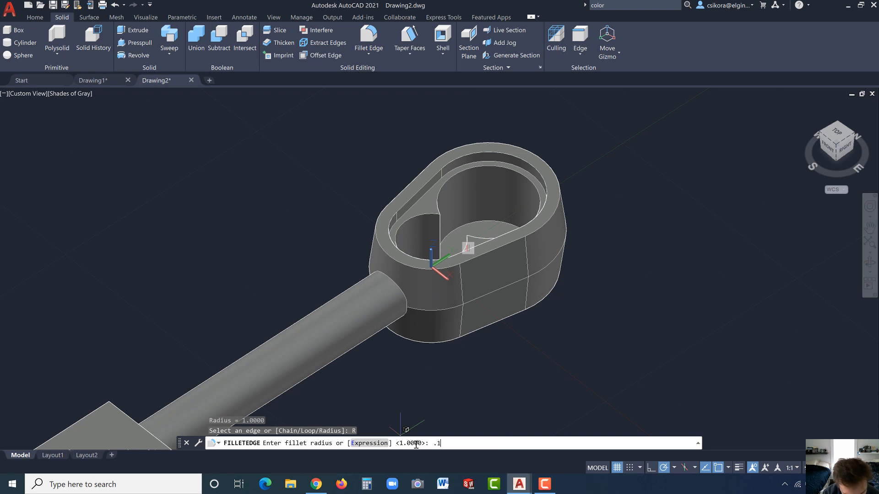
{"action": "type", "text": ".1"}
{"action": "key", "text": "Return"}
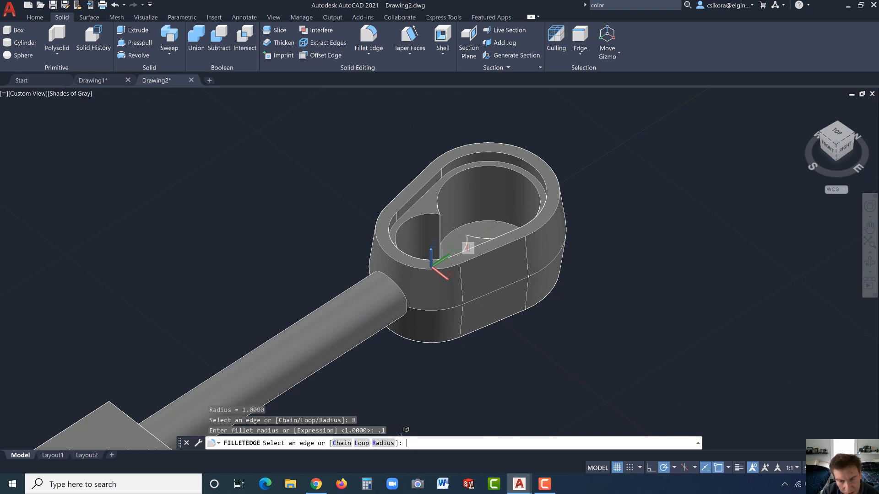
{"action": "left_click", "coordinate": [516, 235]}
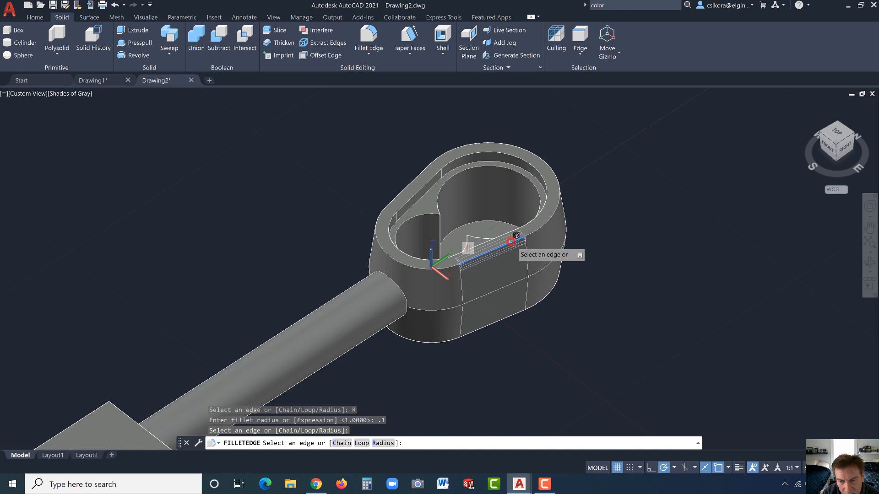
{"action": "left_click", "coordinate": [542, 223]}
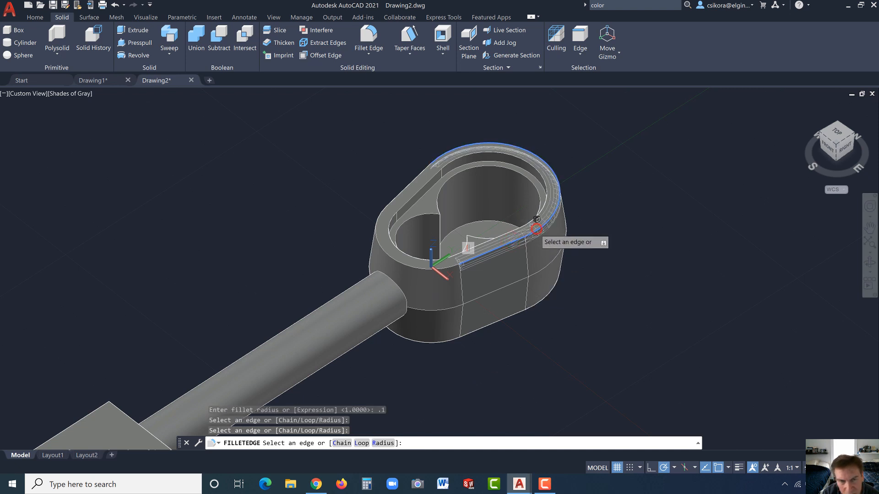
{"action": "left_click", "coordinate": [424, 169]}
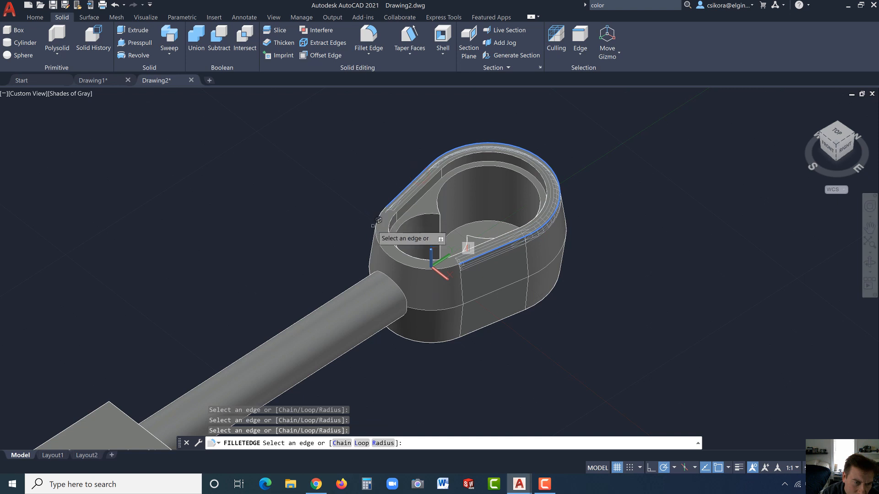
{"action": "left_click", "coordinate": [382, 240]}
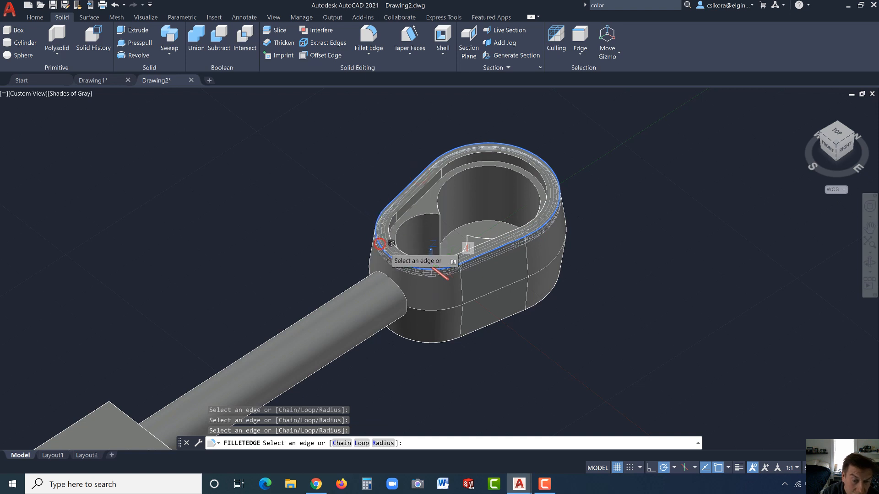
{"action": "left_click", "coordinate": [431, 343]}
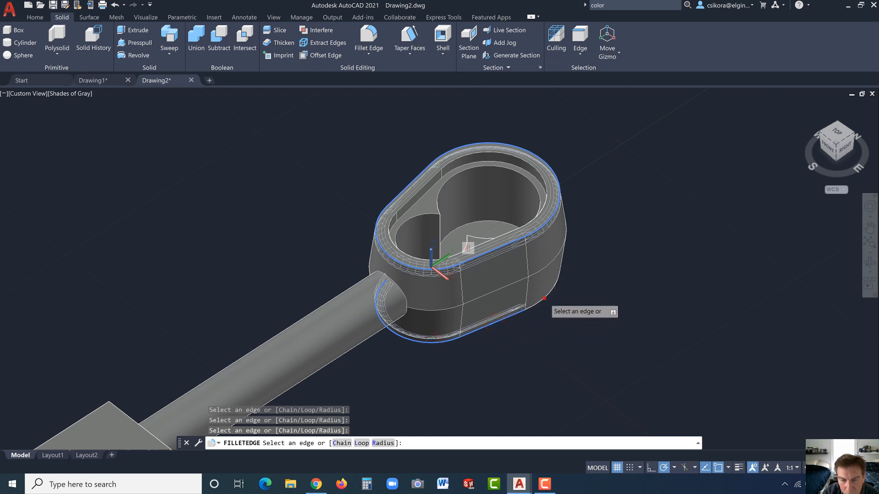
{"action": "left_click", "coordinate": [543, 298]}
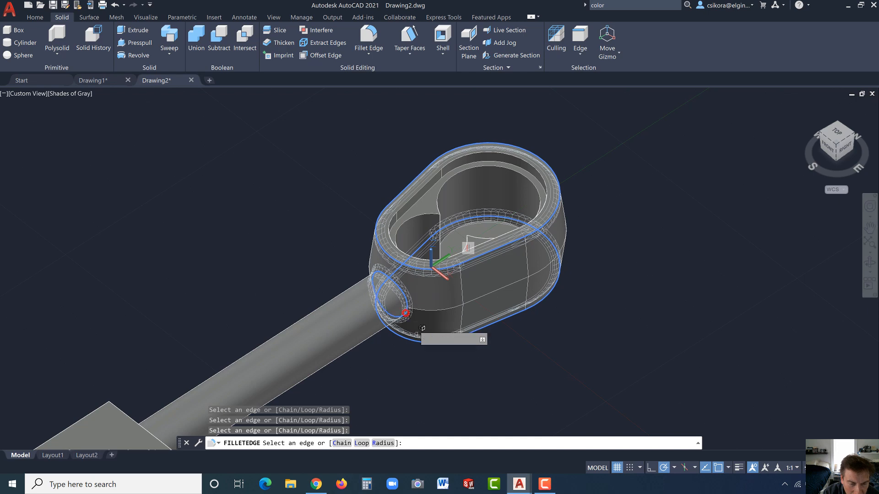
Add the grip's four long corner edges to the 0.1 edge fillet selection
{"action": "scroll", "coordinate": [446, 353], "scroll_direction": "up", "scroll_amount": 3}
{"action": "scroll", "coordinate": [443, 357], "scroll_direction": "down", "scroll_amount": 5}
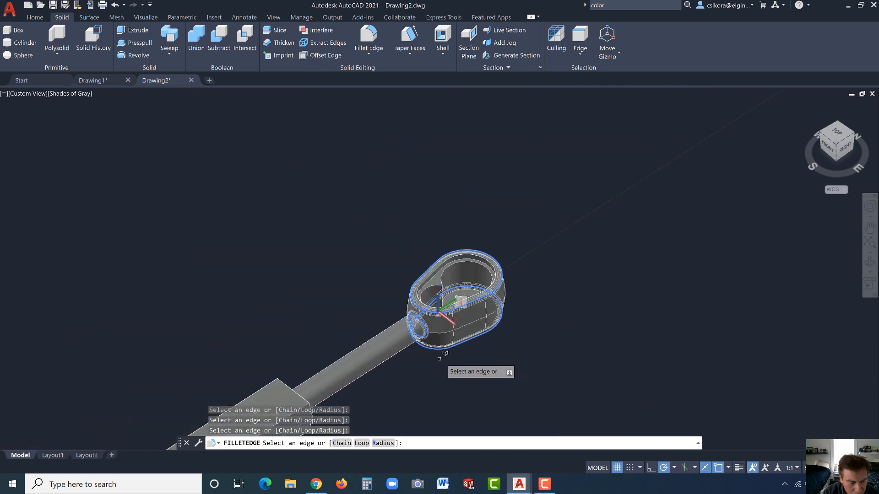
{"action": "scroll", "coordinate": [371, 270], "scroll_direction": "down", "scroll_amount": 2}
{"action": "scroll", "coordinate": [339, 306], "scroll_direction": "up", "scroll_amount": 5}
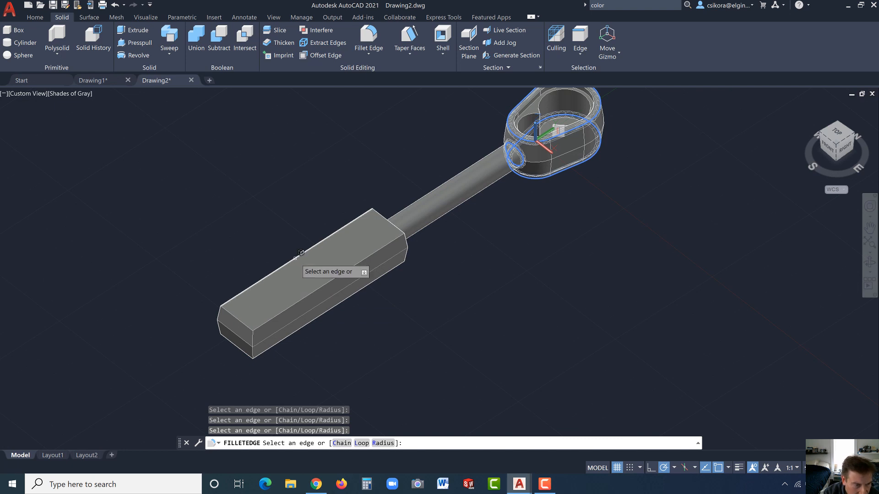
{"action": "left_click", "coordinate": [303, 254]}
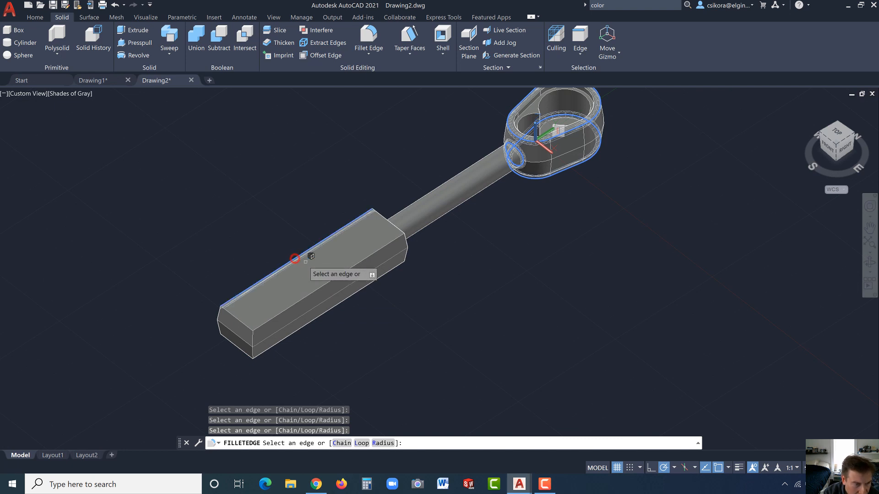
{"action": "left_click", "coordinate": [321, 288]}
{"action": "left_click", "coordinate": [326, 311]}
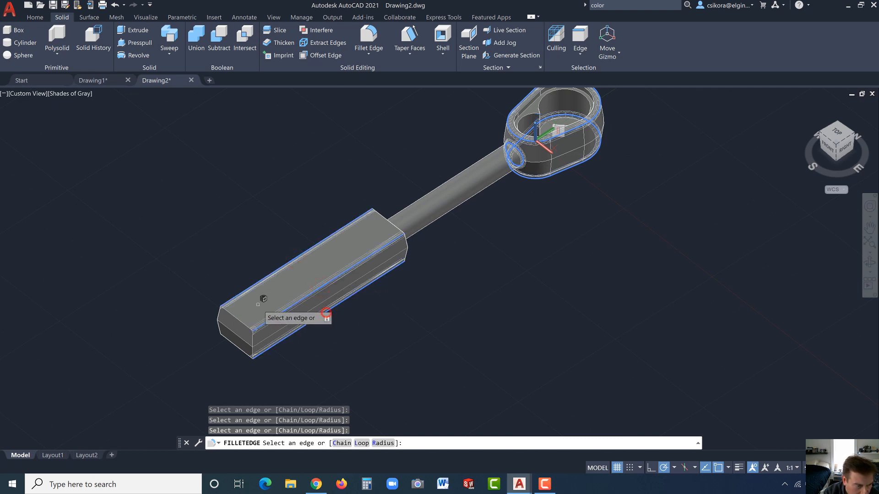
{"action": "left_click", "coordinate": [230, 326]}
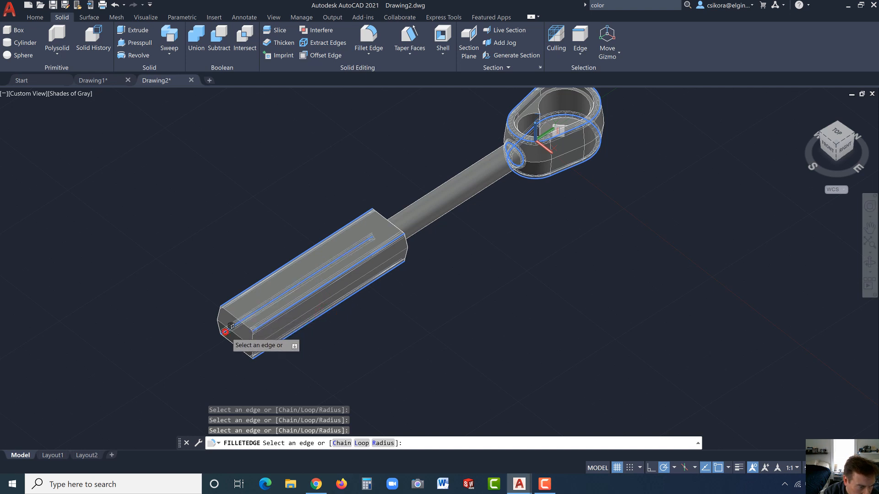
Add both halves of the circular joint edge between handle and grip, and apply the 0.1 fillet to all selected edges
{"action": "middle_click_drag", "start_coordinate": [378, 330], "coordinate": [246, 275]}
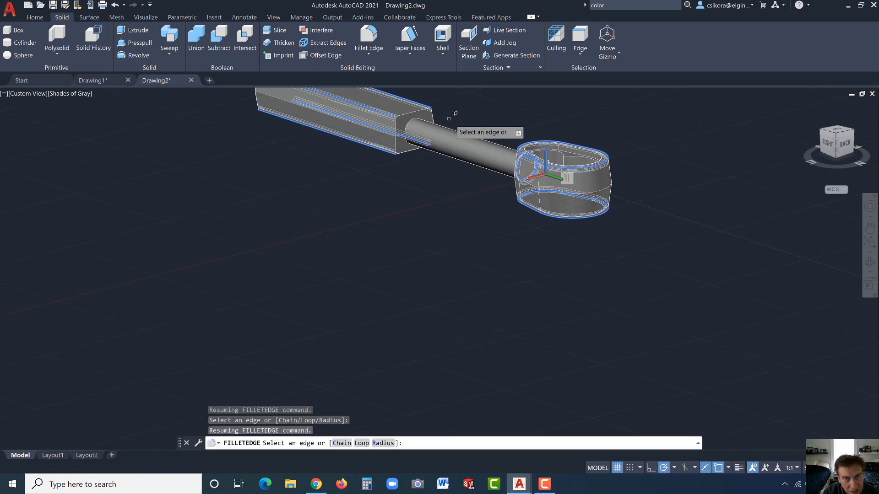
{"action": "left_click", "coordinate": [416, 116]}
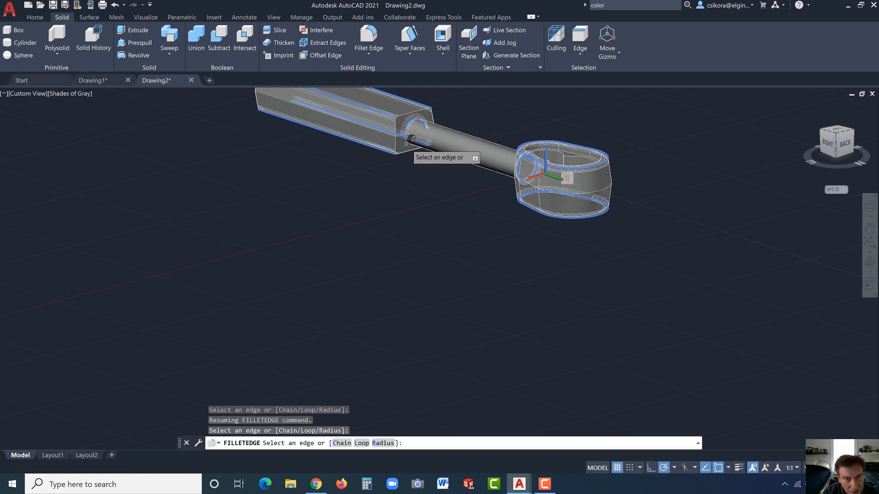
{"action": "left_click", "coordinate": [413, 136]}
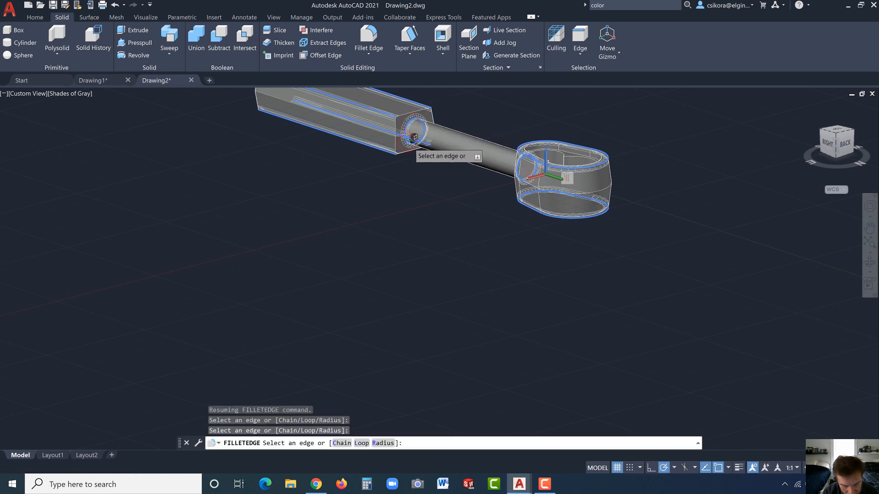
{"action": "key", "text": "Return"}
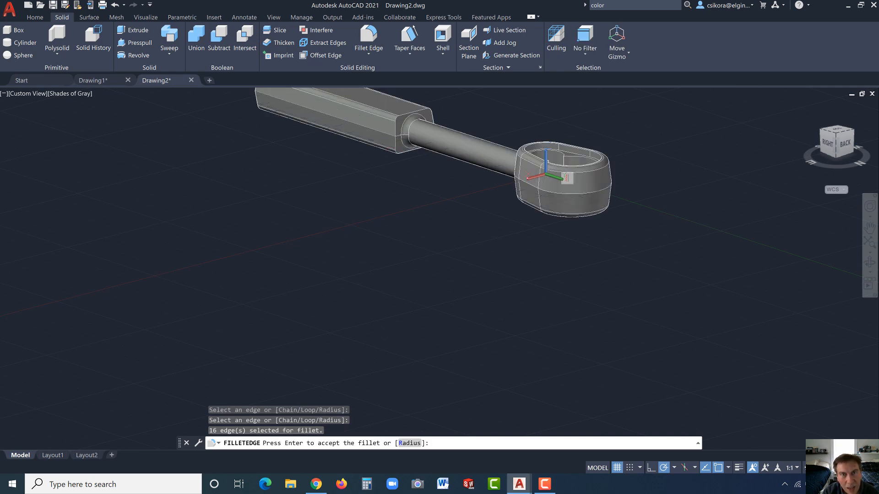
{"action": "key", "text": "Return"}
Start an edge fillet with radius 0.06 and select the edges around the grip's end face where the handle joins
{"action": "scroll", "coordinate": [481, 206], "scroll_direction": "up", "scroll_amount": 3}
{"action": "scroll", "coordinate": [481, 192], "scroll_direction": "down", "scroll_amount": 6}
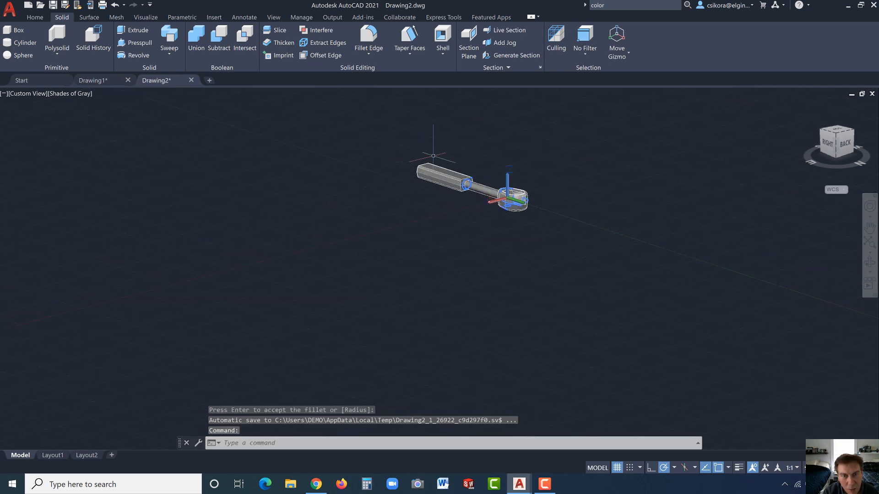
{"action": "scroll", "coordinate": [470, 170], "scroll_direction": "up", "scroll_amount": 3}
{"action": "scroll", "coordinate": [471, 170], "scroll_direction": "up", "scroll_amount": 2}
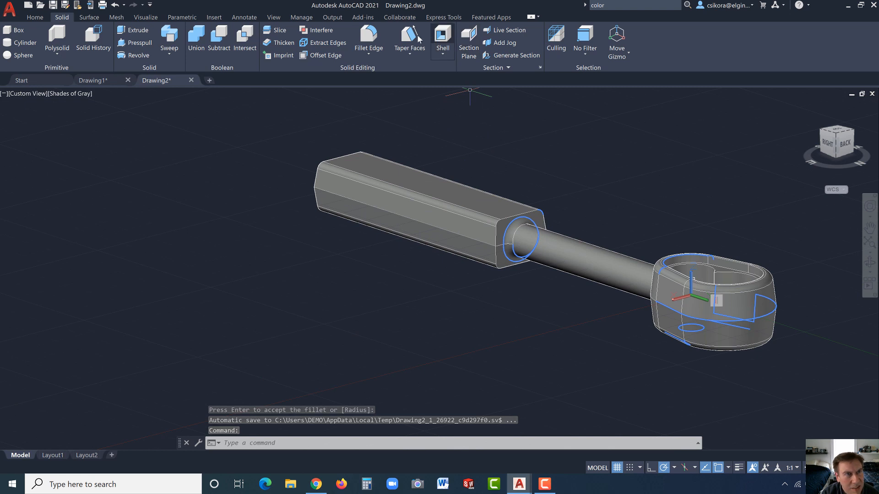
{"action": "left_click", "coordinate": [369, 37]}
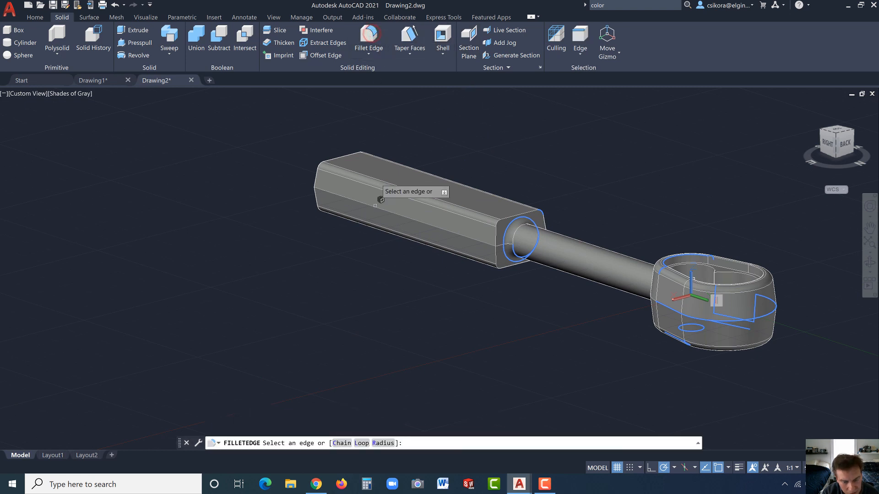
{"action": "left_click", "coordinate": [384, 443]}
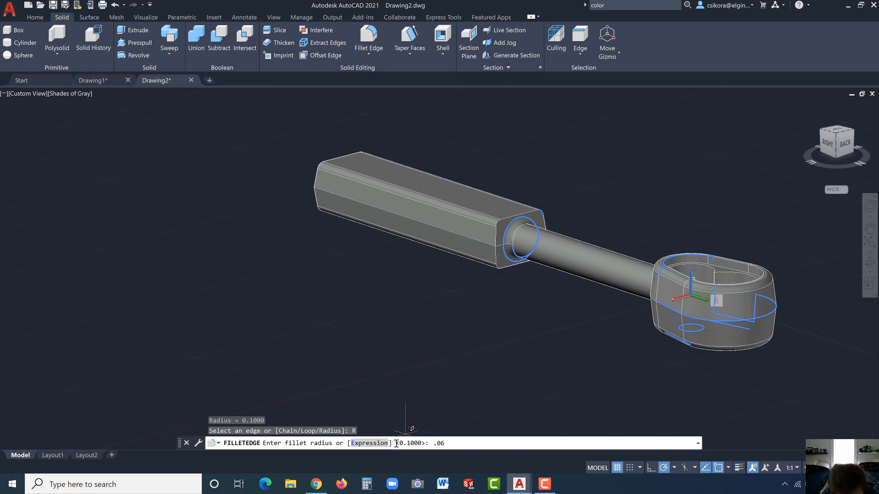
{"action": "type", "text": ".06"}
{"action": "key", "text": "Return"}
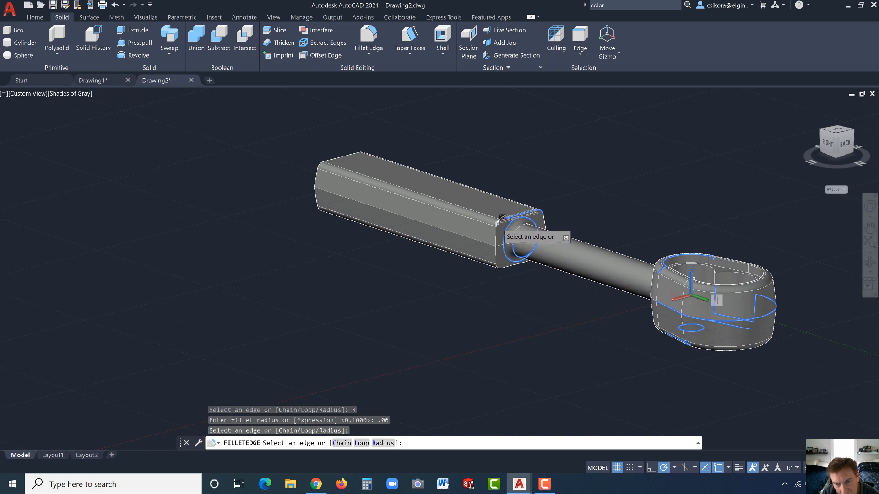
{"action": "left_click", "coordinate": [502, 217]}
{"action": "left_click", "coordinate": [497, 234]}
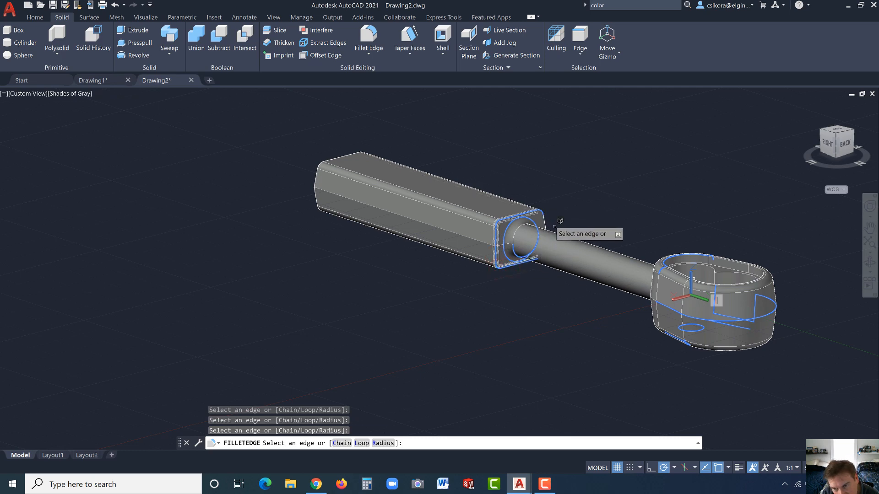
Add the outline edges of the grip's far end face, including the rounded corners, and apply the 0.06 fillet
{"action": "scroll", "coordinate": [559, 220], "scroll_direction": "up", "scroll_amount": 3}
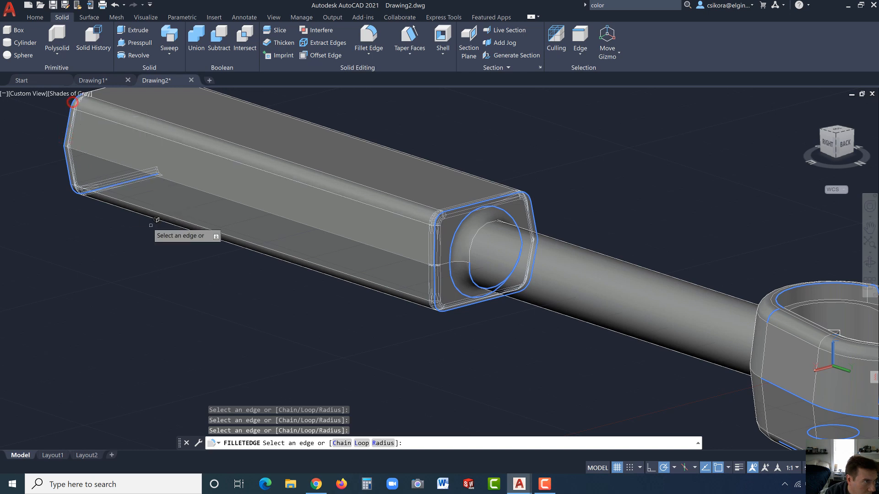
{"action": "scroll", "coordinate": [160, 227], "scroll_direction": "down", "scroll_amount": 3}
{"action": "scroll", "coordinate": [167, 174], "scroll_direction": "up", "scroll_amount": 2}
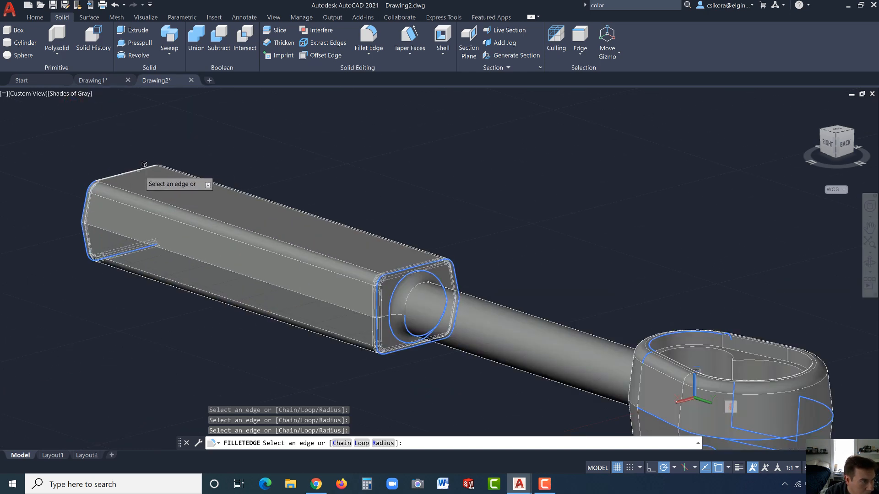
{"action": "left_click", "coordinate": [135, 170]}
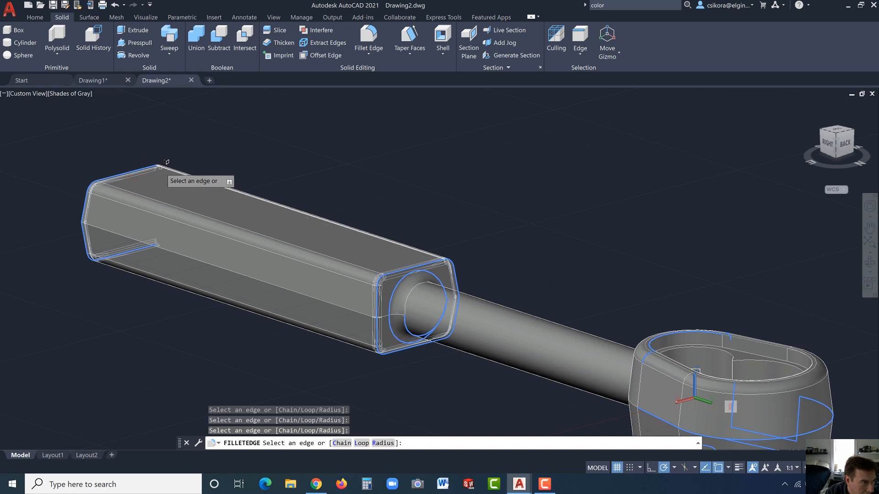
{"action": "scroll", "coordinate": [169, 166], "scroll_direction": "up", "scroll_amount": 5}
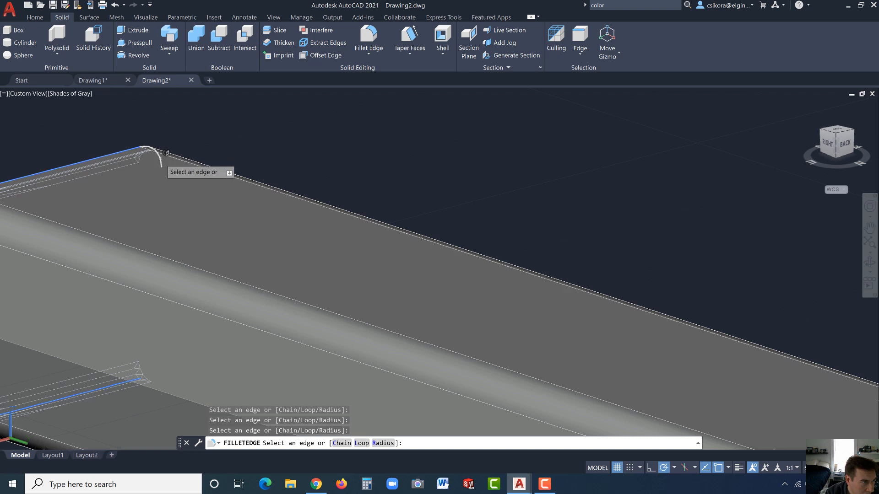
{"action": "left_click", "coordinate": [161, 163]}
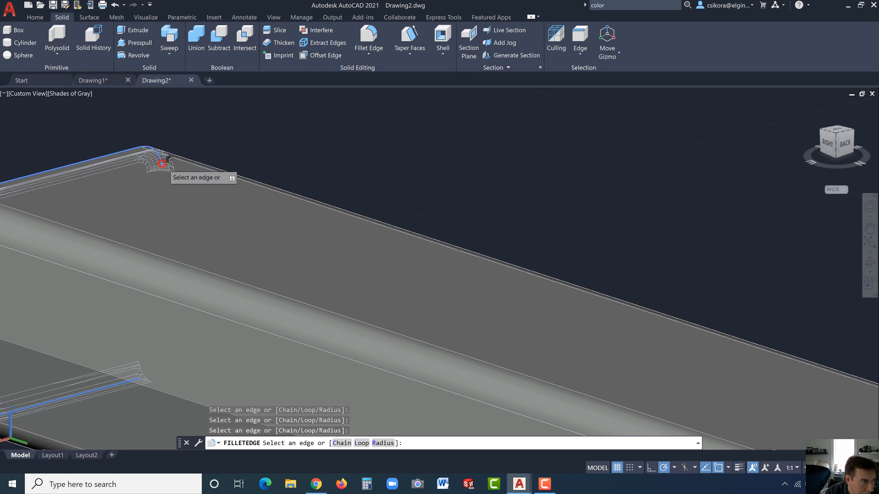
{"action": "left_click", "coordinate": [163, 190]}
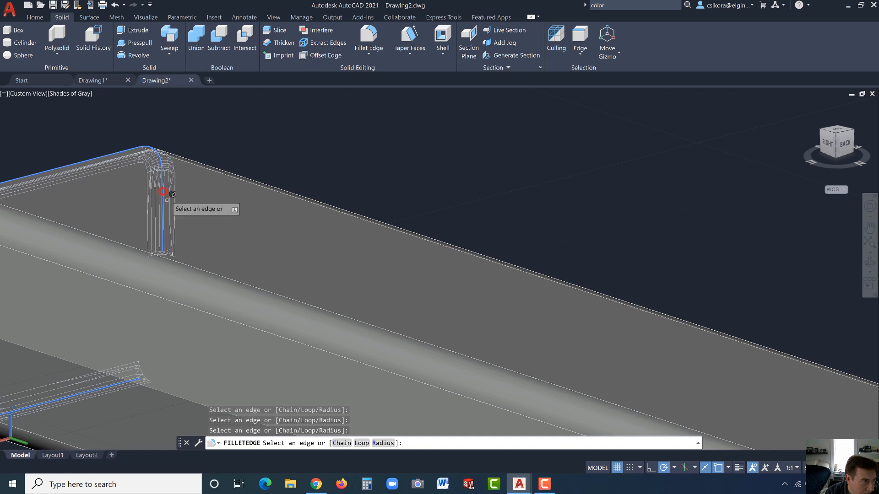
{"action": "left_click", "coordinate": [161, 270]}
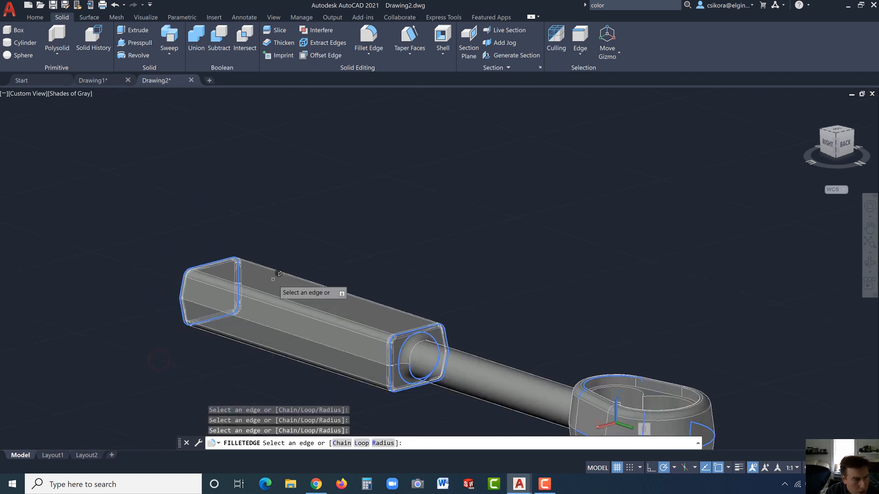
{"action": "scroll", "coordinate": [270, 291], "scroll_direction": "down", "scroll_amount": 5}
{"action": "scroll", "coordinate": [279, 288], "scroll_direction": "down", "scroll_amount": 3}
{"action": "scroll", "coordinate": [403, 373], "scroll_direction": "up", "scroll_amount": 2}
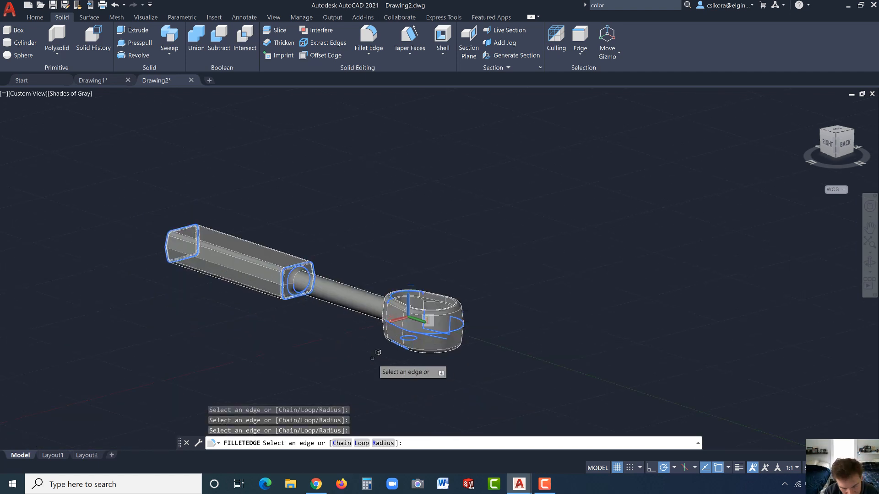
{"action": "key", "text": "Return"}
{"action": "key", "text": "Return"}
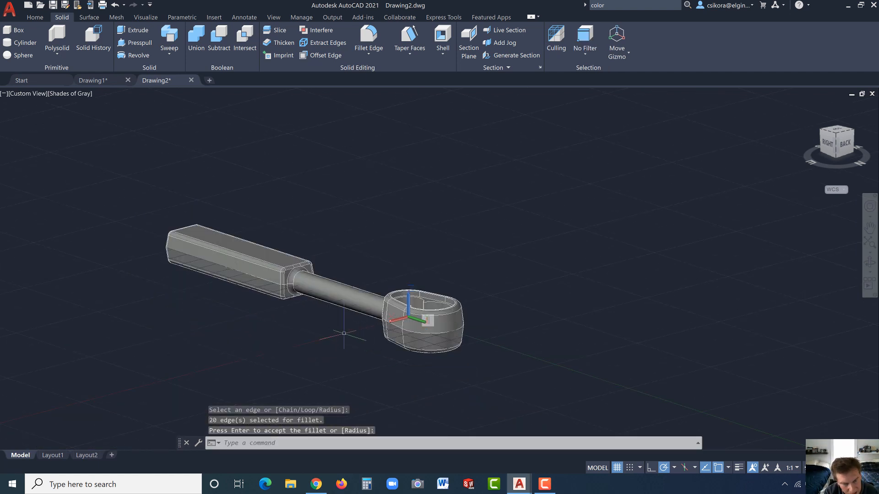
{"action": "key", "text": "Return"}
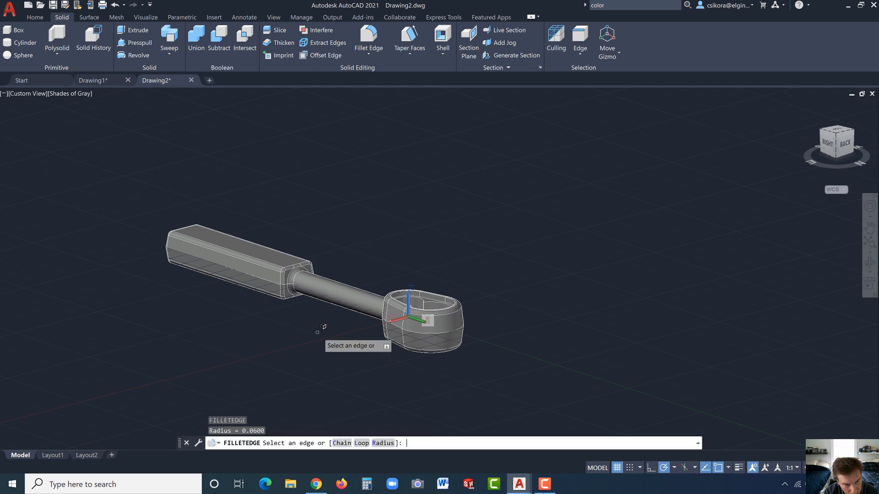
{"action": "middle_click_drag", "start_coordinate": [324, 328], "coordinate": [451, 393], "text": "shift"}
{"action": "scroll", "coordinate": [471, 359], "scroll_direction": "up", "scroll_amount": 3}
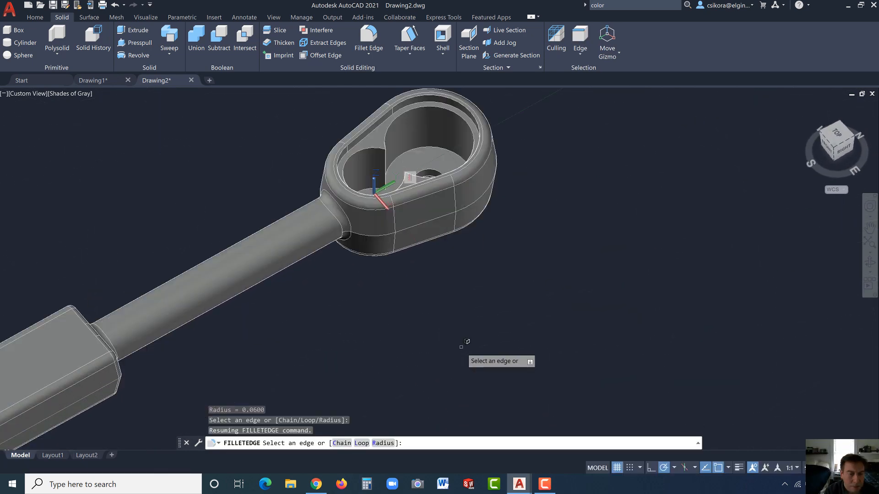
{"action": "scroll", "coordinate": [465, 336], "scroll_direction": "down", "scroll_amount": 5}
{"action": "scroll", "coordinate": [343, 397], "scroll_direction": "up", "scroll_amount": 4}
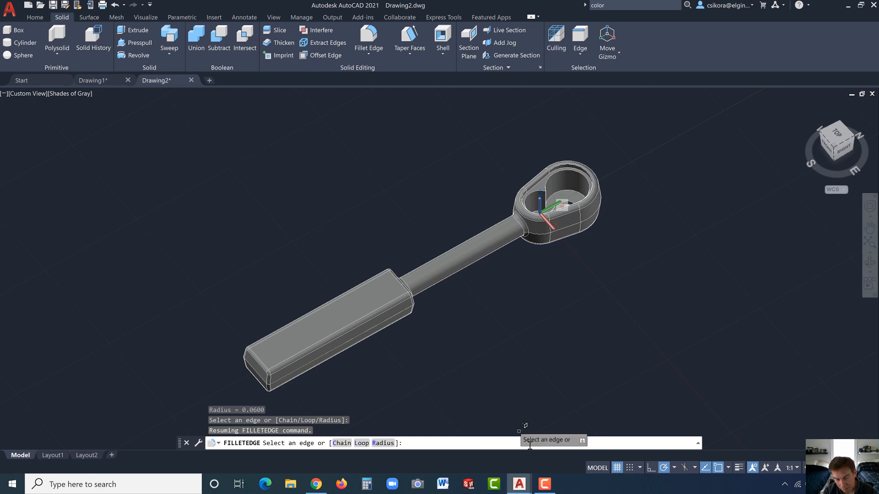
{"action": "left_click", "coordinate": [544, 485]}
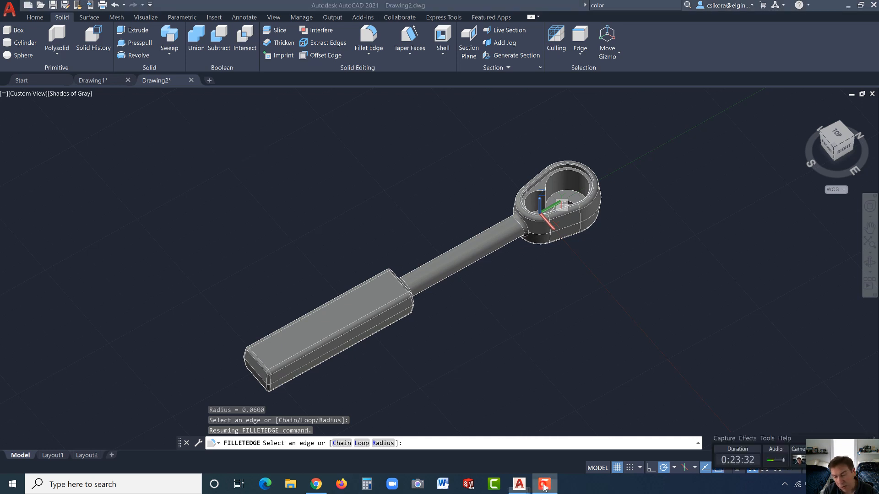